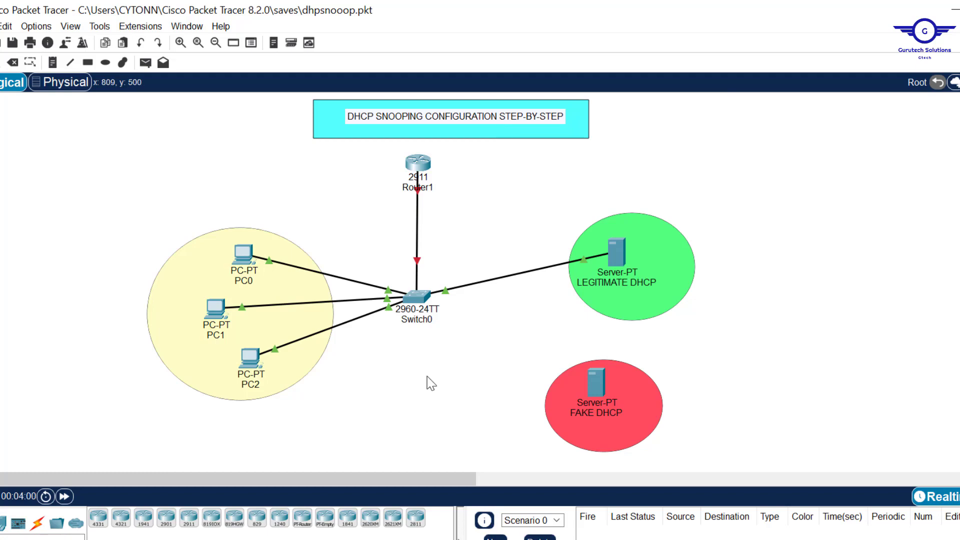
# Step: Look over the DHCP snooping topology, including the PCs, router, switch, legitimate DHCP server and fake DHCP server
pyautogui.moveTo(326, 539)
pyautogui.click(326, 510)
pyautogui.moveTo(88, 150); pyautogui.dragTo(768, 453)
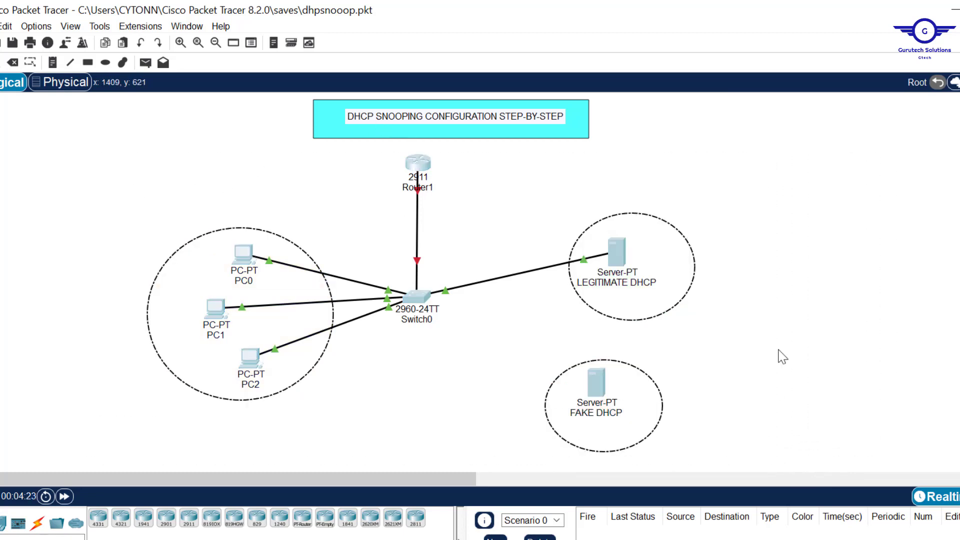
pyautogui.click(790, 267)
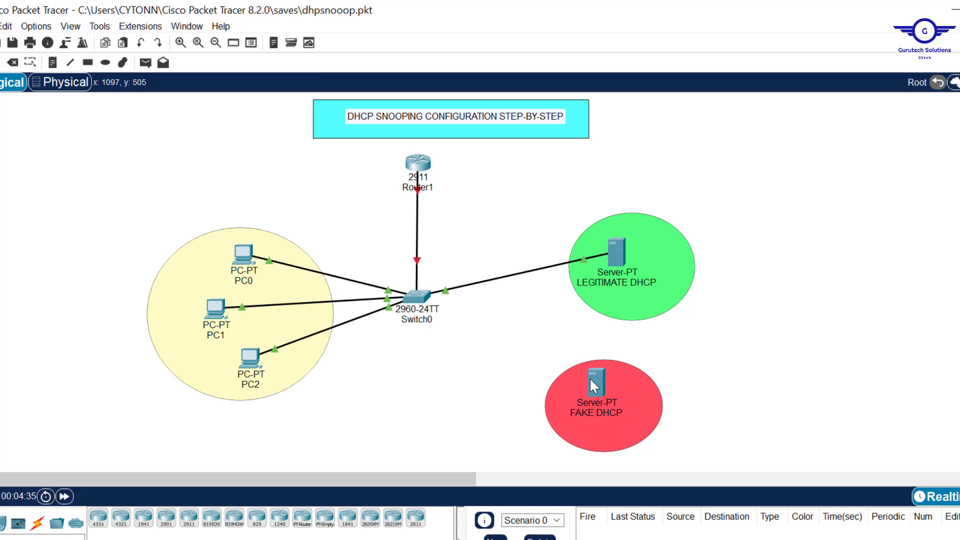
pyautogui.moveTo(590, 377)
# Step: Switch to the Switching.pptx presentation in PowerPoint and go to the slide "Class 10: DHCP Snooping Configuration"
pyautogui.click(447, 501)
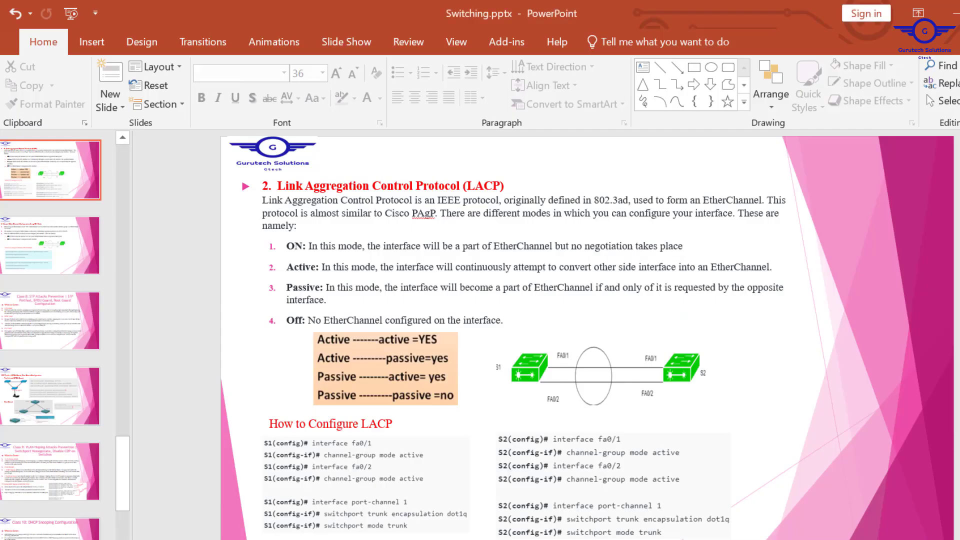
pyautogui.press('Down')
pyautogui.press('Down')
pyautogui.press('Down')
pyautogui.press('Down')
pyautogui.press('Down')
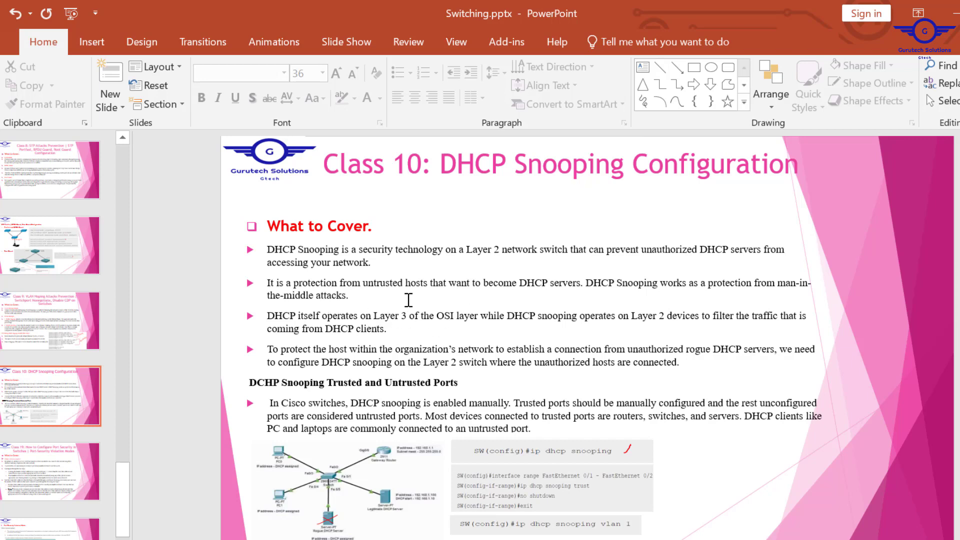
# Step: Read the slide's points on OSI layers and protection from untrusted hosts, and minimise PowerPoint
pyautogui.moveTo(280, 316); pyautogui.dragTo(476, 317)
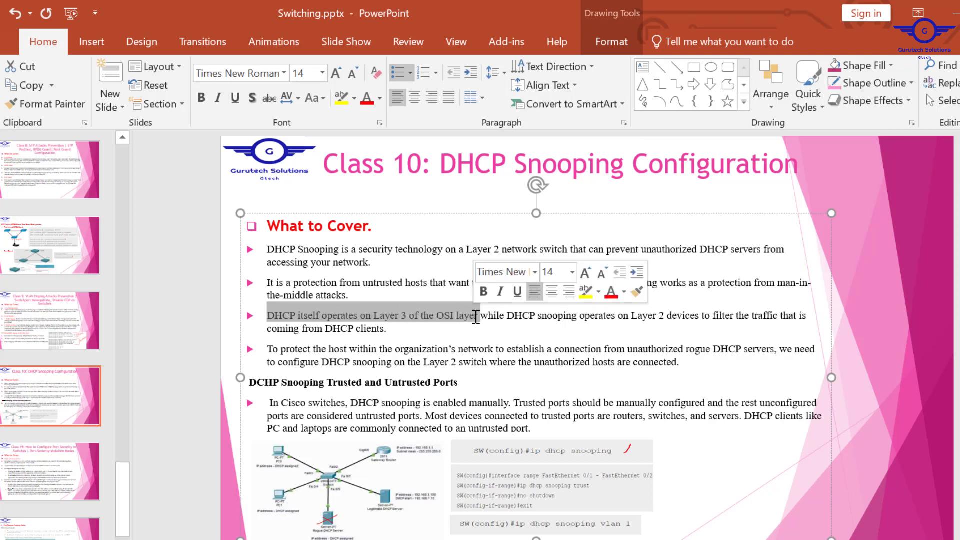
pyautogui.click(663, 323)
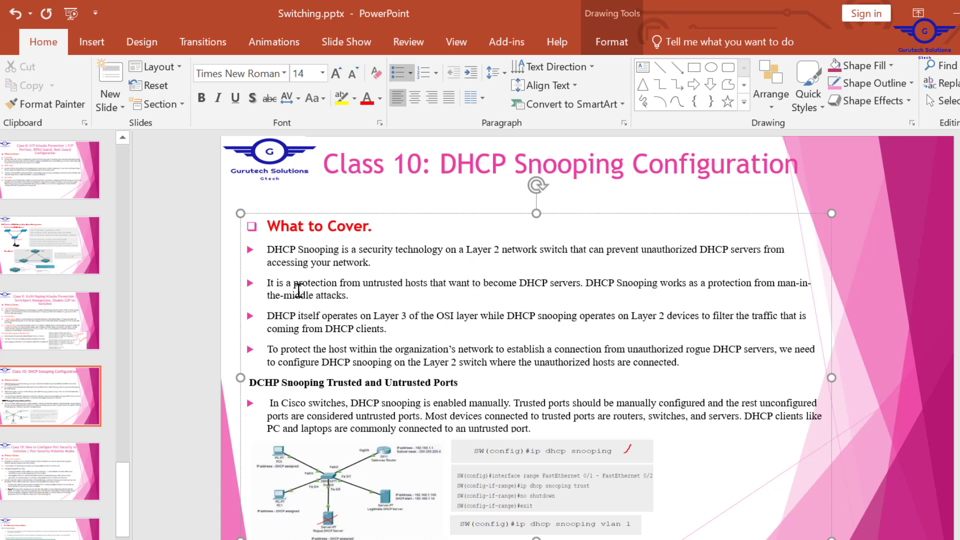
pyautogui.moveTo(286, 282); pyautogui.dragTo(393, 284)
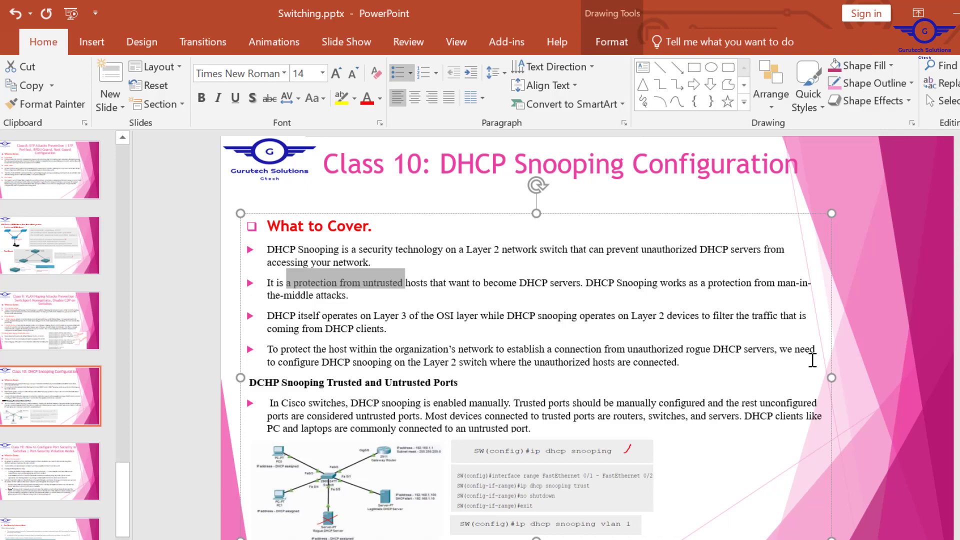
pyautogui.click(950, 14)
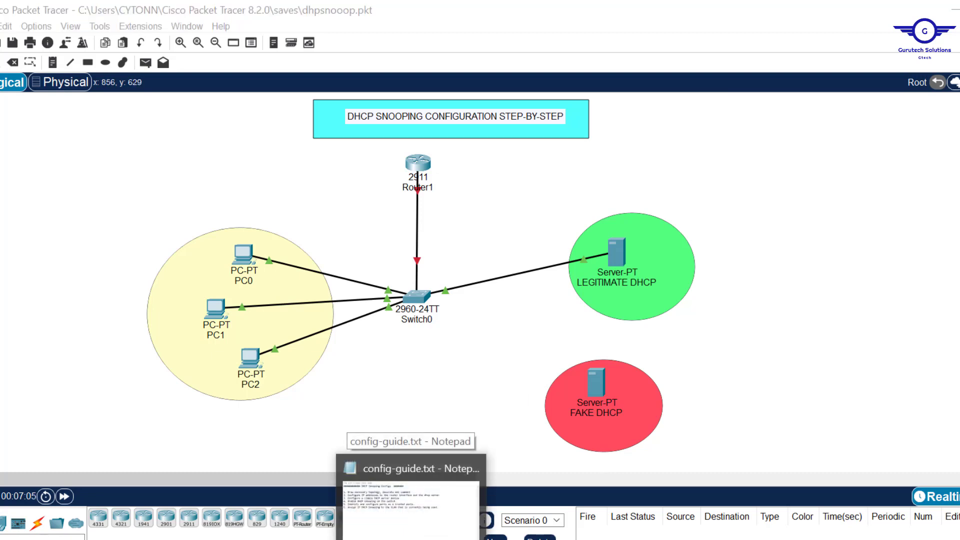
# Step: Open config-guide.txt in Notepad and review its DHCP snooping configuration steps against the Packet Tracer topology
pyautogui.click(416, 506)
pyautogui.moveTo(449, 117); pyautogui.dragTo(515, 353)
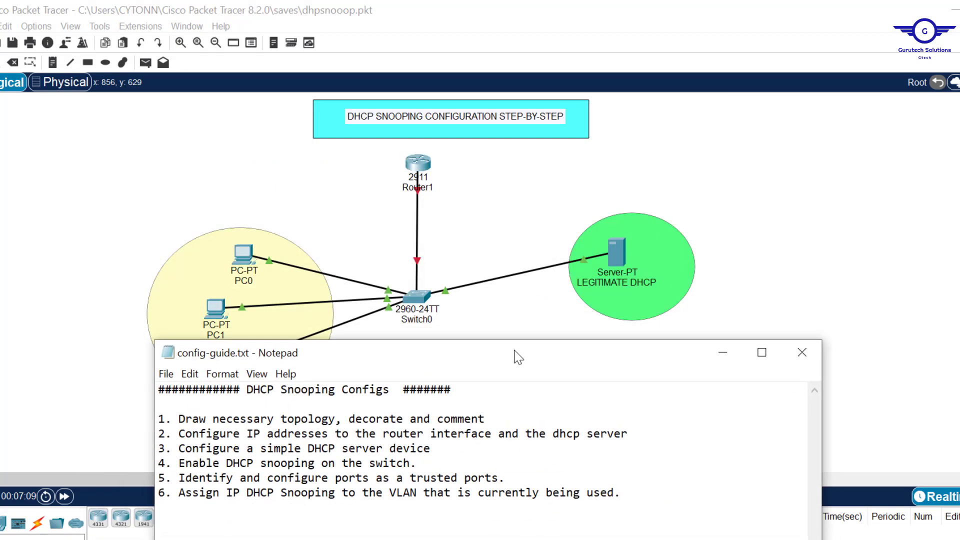
pyautogui.click(958, 200)
pyautogui.scroll(-4, 958, 200)
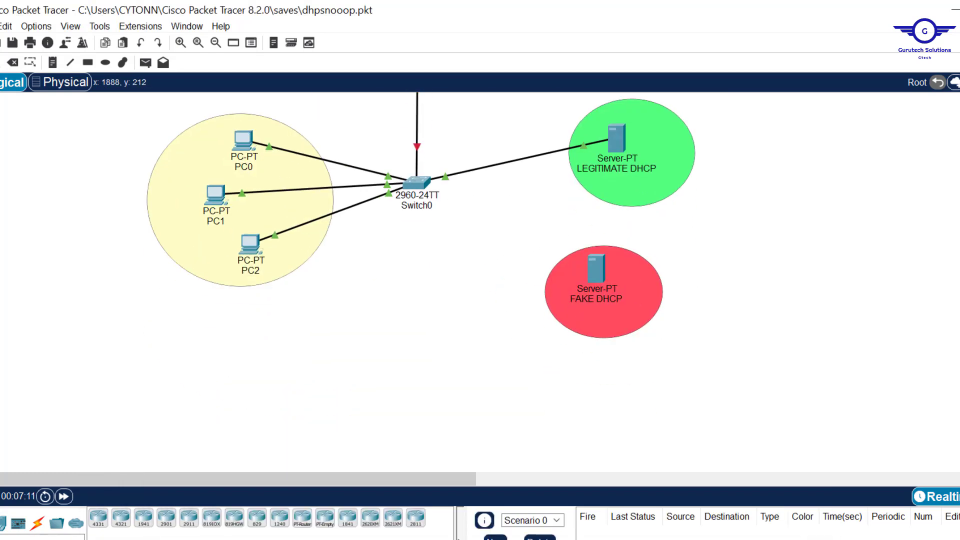
pyautogui.scroll(3, 958, 200)
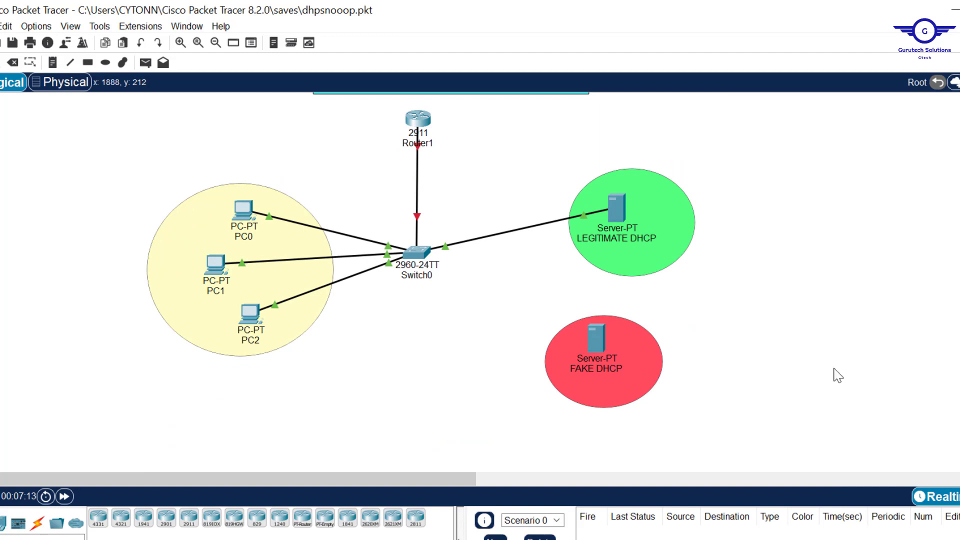
pyautogui.hotkey('alt', 'Tab')
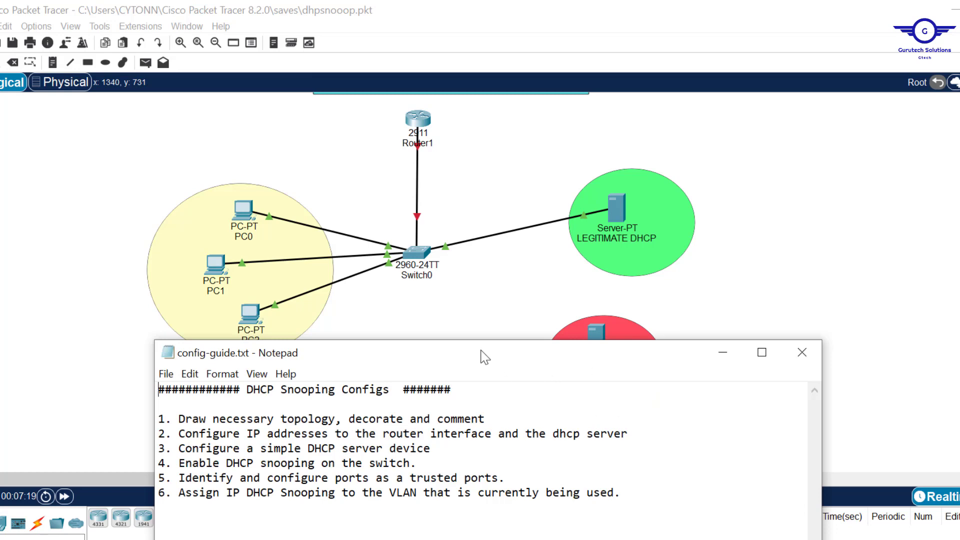
pyautogui.moveTo(477, 350); pyautogui.dragTo(480, 330)
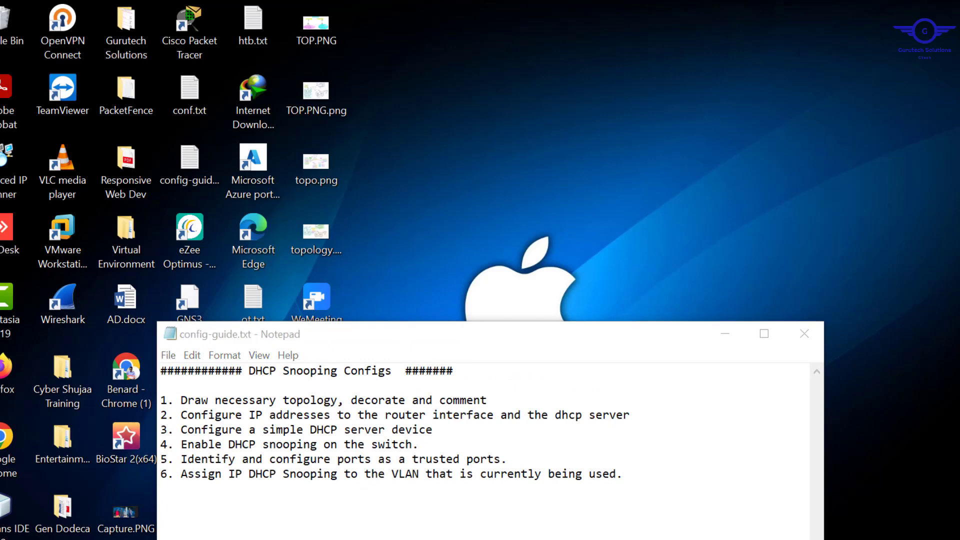
pyautogui.hotkey('alt', 'Tab')
pyautogui.hotkey('alt', 'Tab')
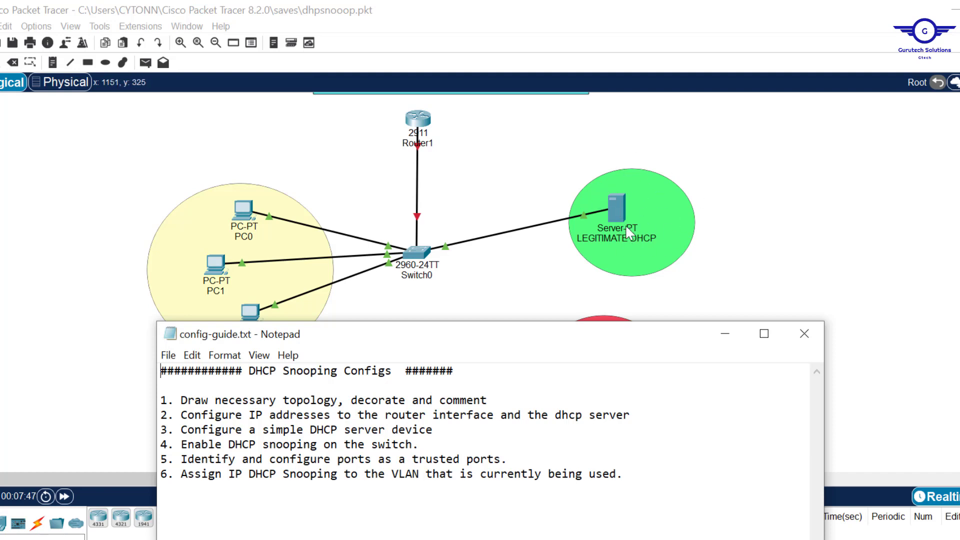
pyautogui.moveTo(755, 266); pyautogui.dragTo(752, 309)
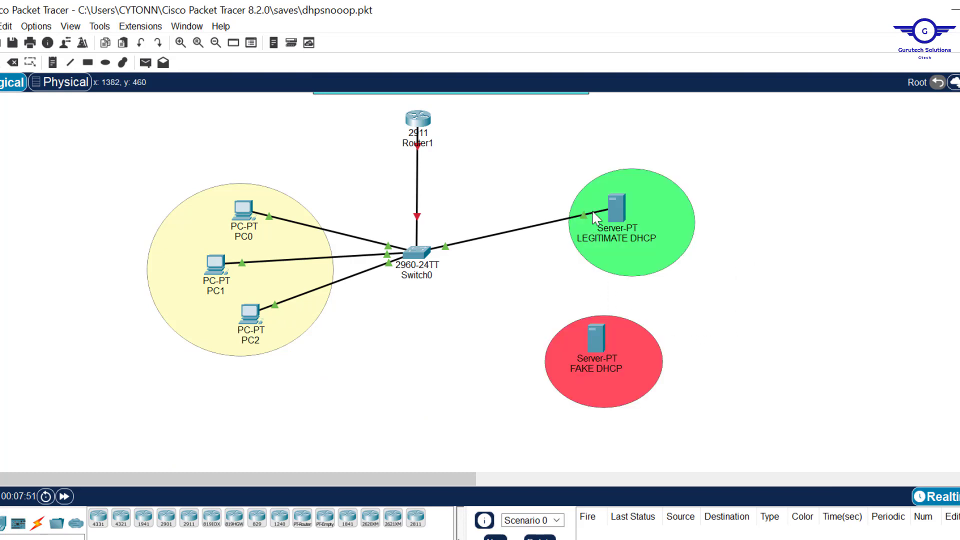
# Step: Open Router1's command line interface and start the console session
pyautogui.click(418, 120)
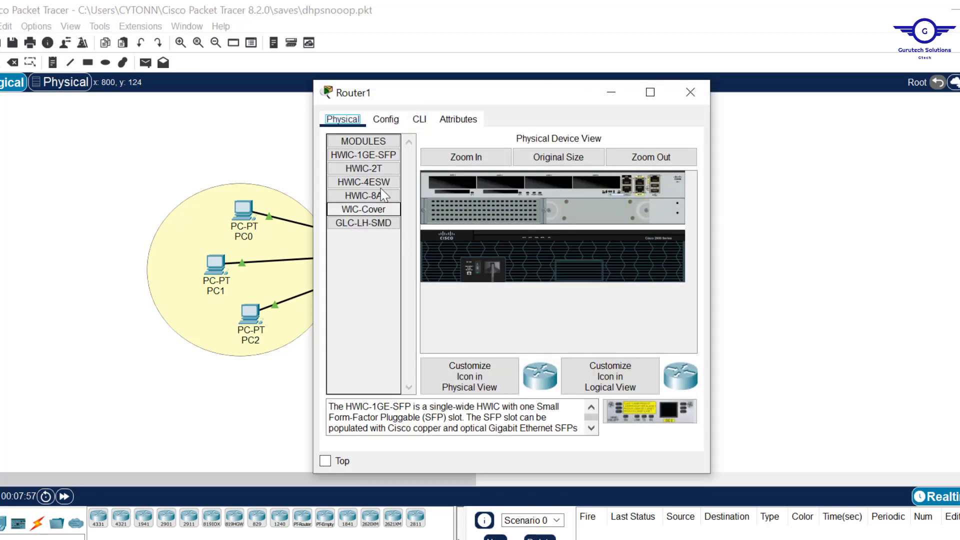
pyautogui.click(395, 120)
pyautogui.click(419, 120)
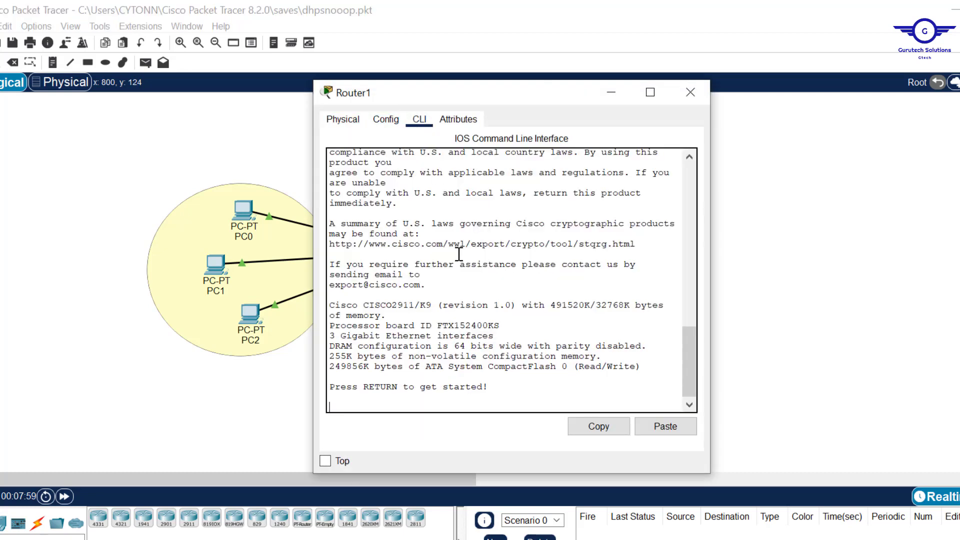
pyautogui.press('Return')
pyautogui.press('Return')
pyautogui.press('Return')
# Step: Enter privileged mode on Router1 and go into global configuration mode with conf t
pyautogui.write('En')
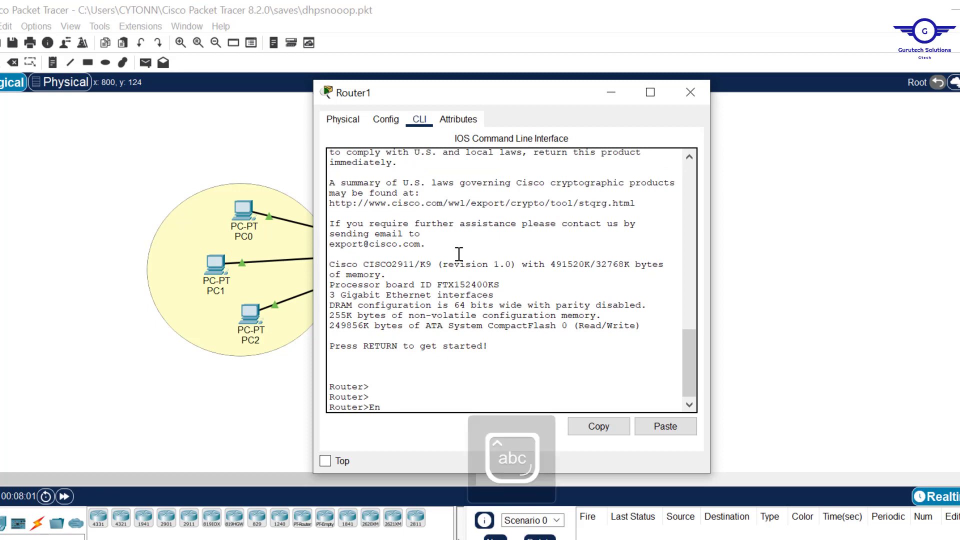
pyautogui.press('Return')
pyautogui.press('Return')
pyautogui.write('conf t')
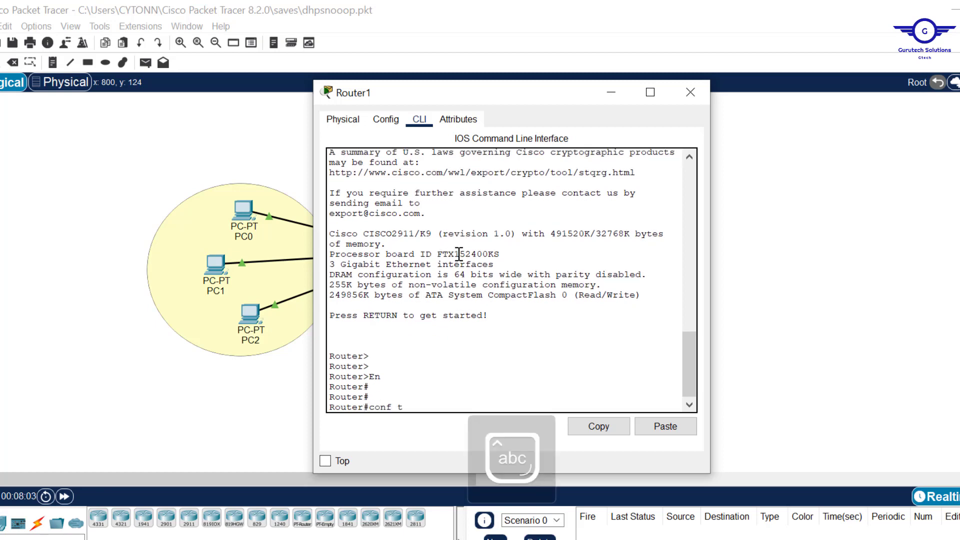
pyautogui.press('Return')
pyautogui.press('Return')
pyautogui.press('Return')
pyautogui.press('Return')
# Step: Enter interface configuration mode for gig0/0 on Router1, correcting the mistyped command to int gig0/0
pyautogui.write('ing')
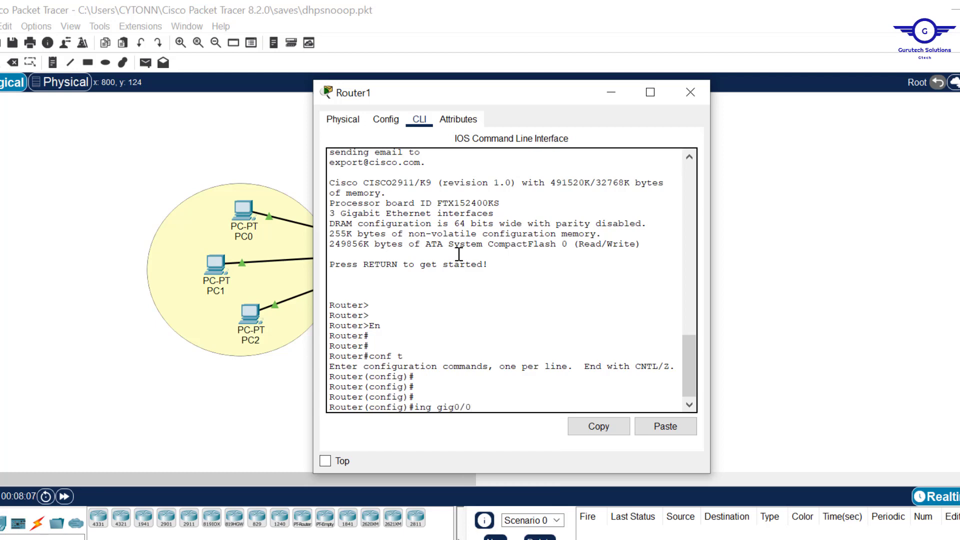
pyautogui.write(' gig0/0')
pyautogui.press('Return')
pyautogui.press('Return')
pyautogui.press('Up')
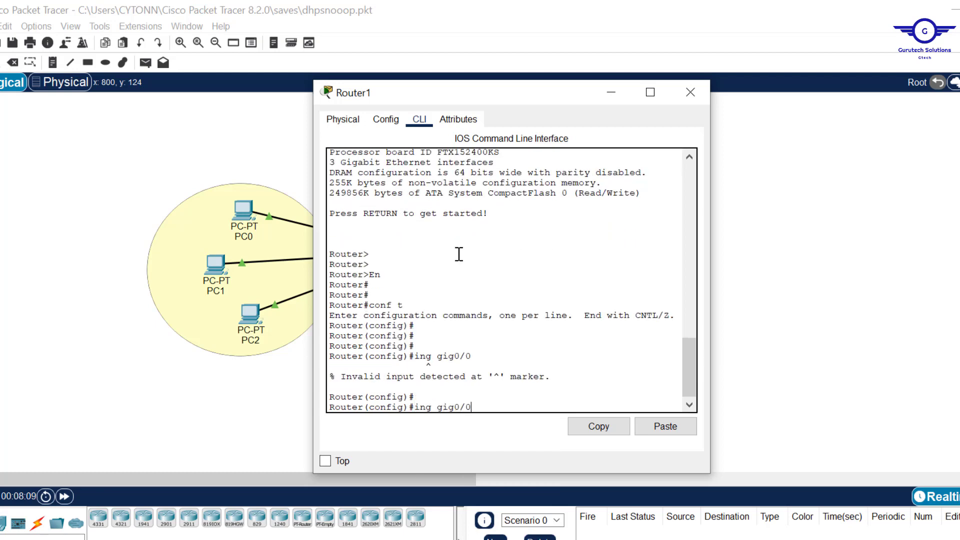
pyautogui.press('BackSpace')
pyautogui.press('BackSpace')
pyautogui.write('t')
pyautogui.press('Return')
pyautogui.press('Return')
pyautogui.press('Return')
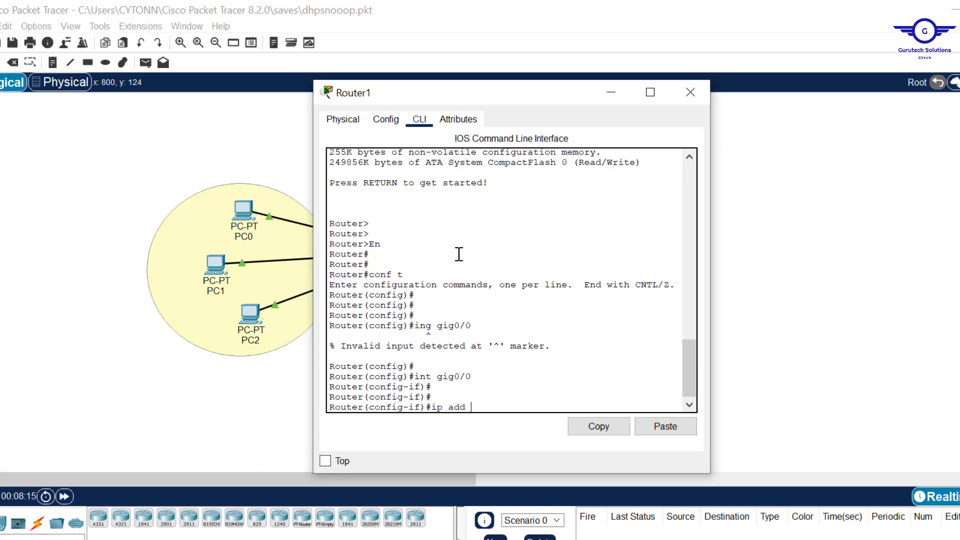
# Step: Assign the IP address 192.168.1.1 with subnet mask 255.255.255.0 to Router1's gig0/0 interface
pyautogui.write('ip add 192.168.')
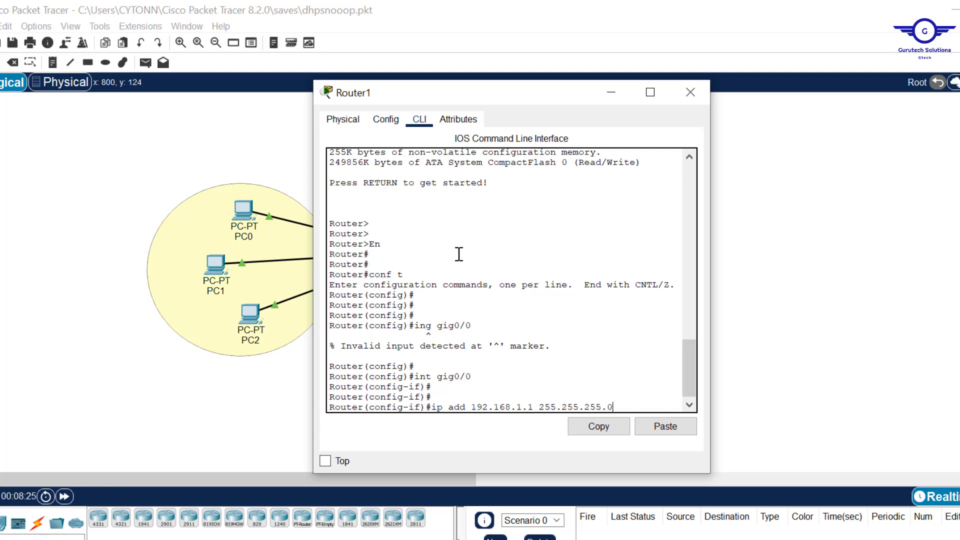
pyautogui.write('1.1 255.255.255.0')
pyautogui.press('Return')
pyautogui.press('Return')
pyautogui.press('Return')
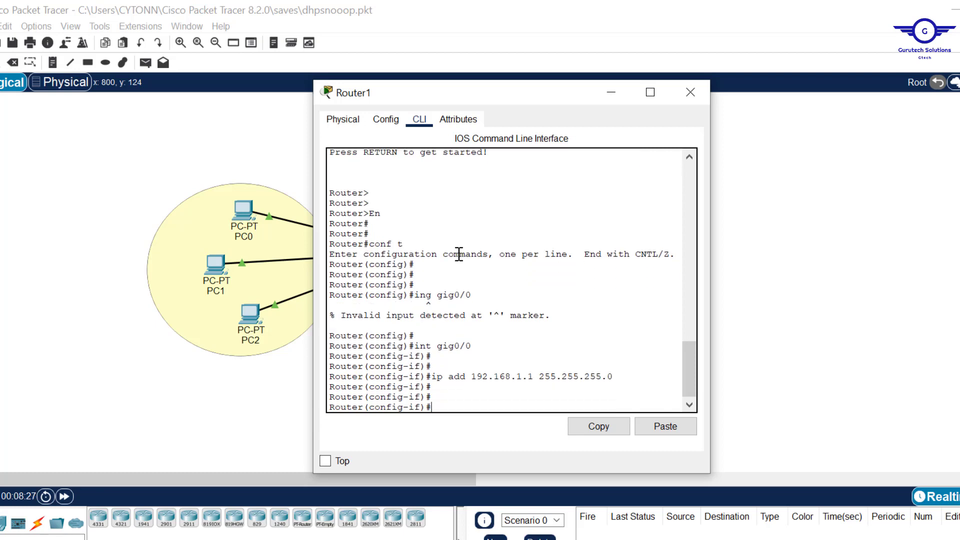
# Step: Enable Router1's gig0/0 interface with no shut, exit interface configuration and close the router's window
pyautogui.moveTo(532, 100); pyautogui.dragTo(713, 93)
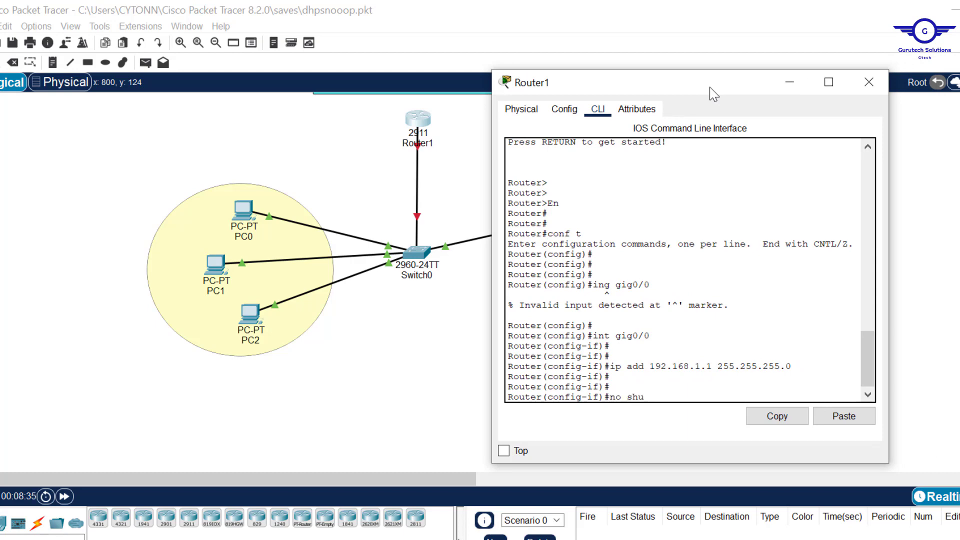
pyautogui.write('no shut')
pyautogui.press('Return')
pyautogui.press('Return')
pyautogui.write('ex')
pyautogui.press('Return')
pyautogui.press('Return')
pyautogui.press('Return')
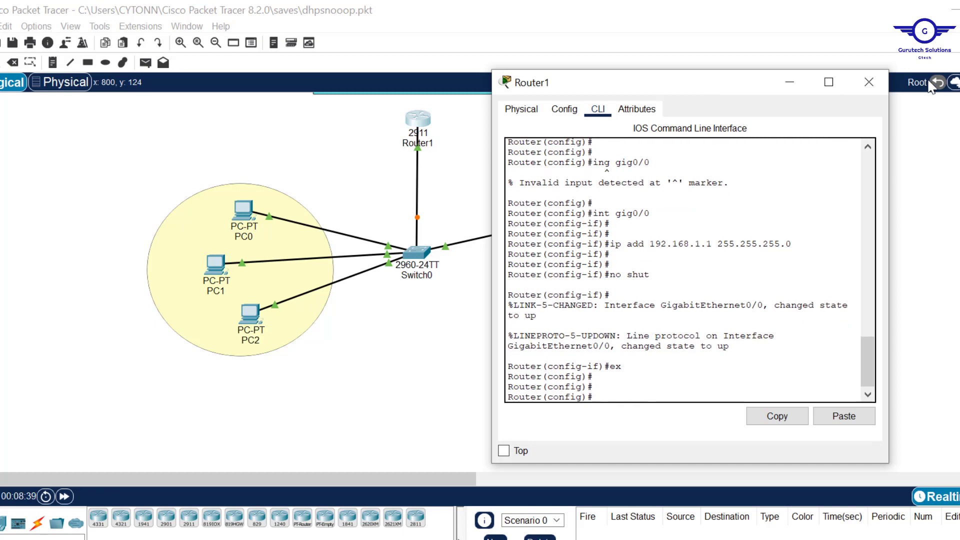
pyautogui.click(869, 82)
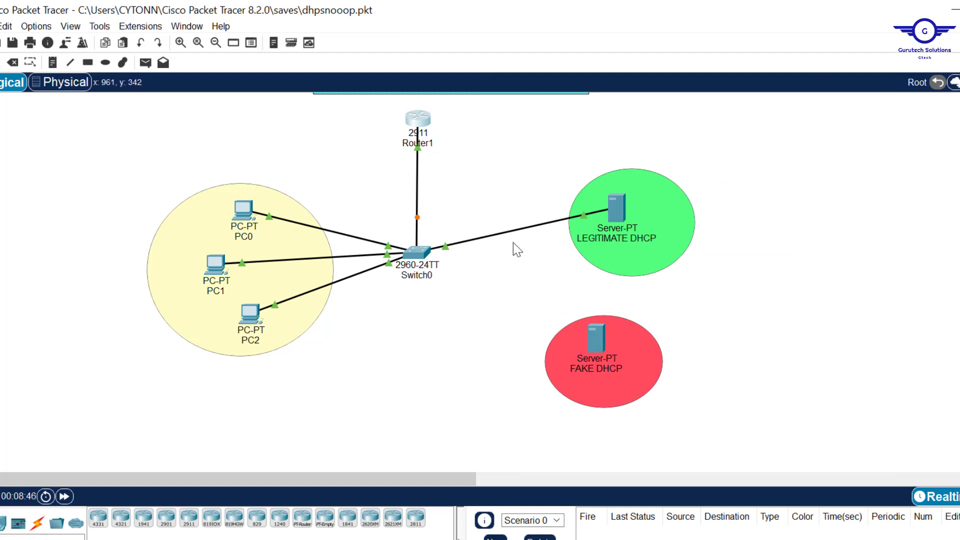
# Step: Give the LEGITIMATE DHCP server the static IPv4 address 192.168.1.100 with subnet mask 255.255.255.0
pyautogui.click(620, 203)
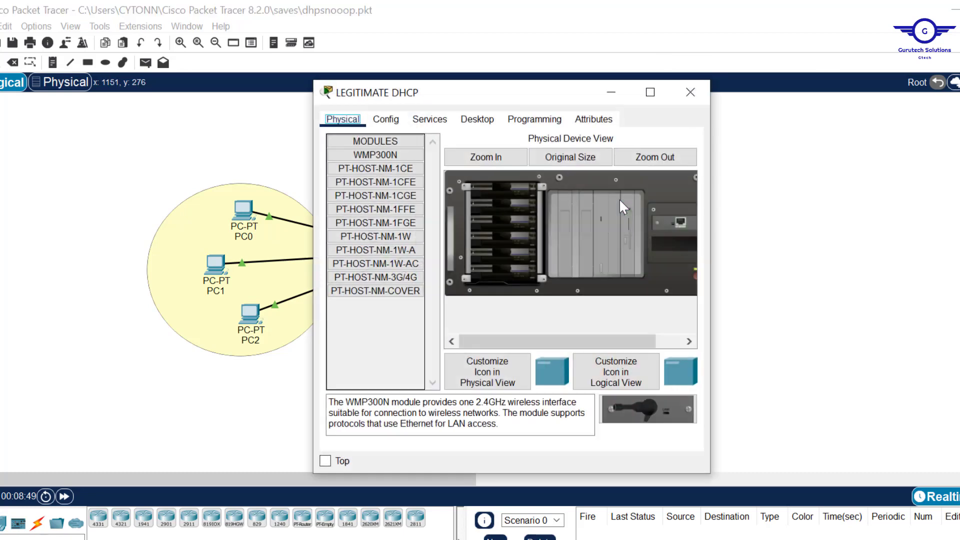
pyautogui.click(477, 119)
pyautogui.click(371, 157)
pyautogui.click(472, 193)
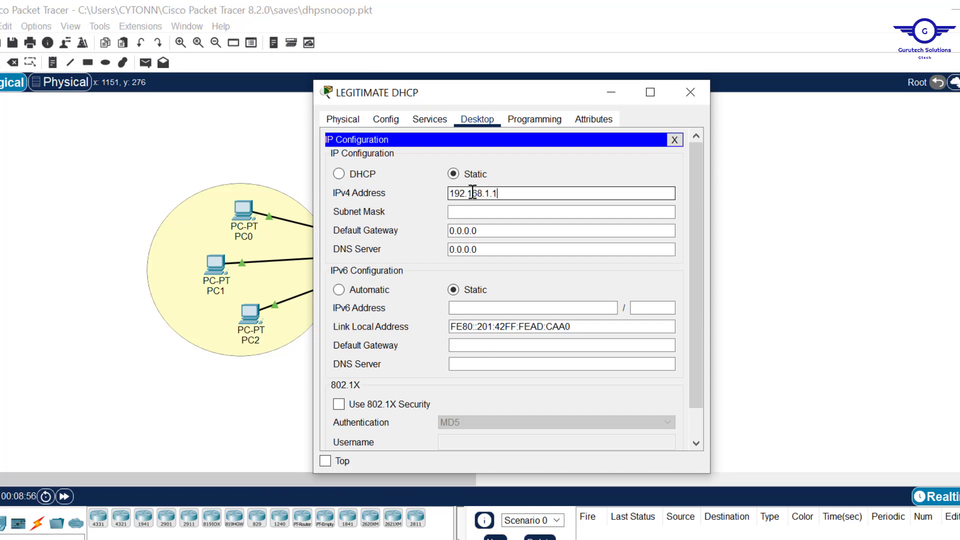
pyautogui.click(489, 211)
pyautogui.click(518, 193)
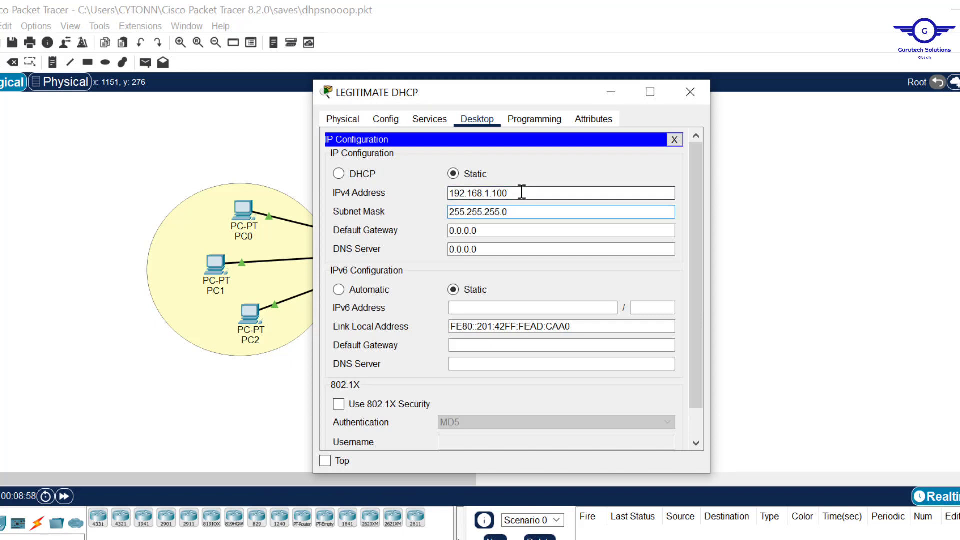
# Step: Set the LEGITIMATE DHCP server's default gateway to 192.168.1.1 and close its window
pyautogui.doubleClick(462, 192)
pyautogui.hotkey('ctrl', 'c')
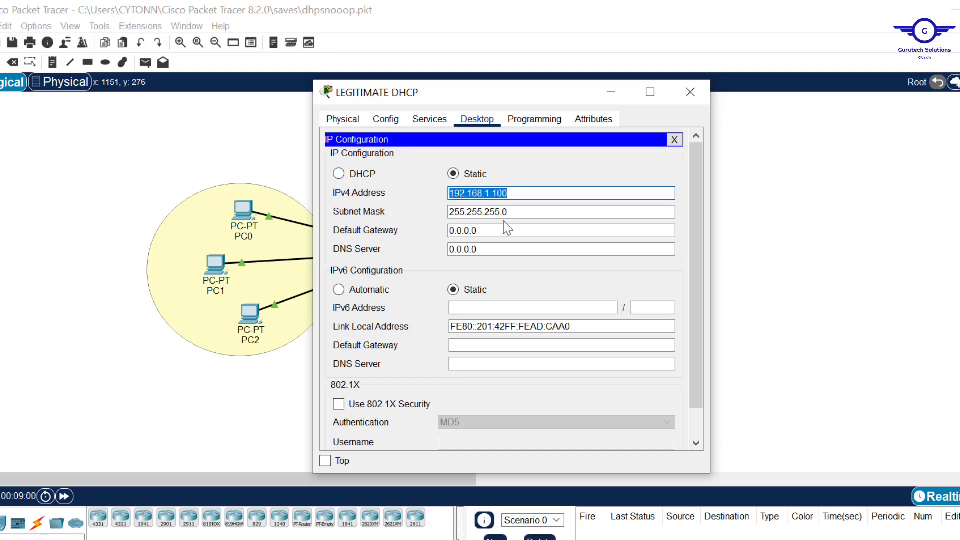
pyautogui.moveTo(496, 236); pyautogui.dragTo(409, 233)
pyautogui.hotkey('ctrl', 'v')
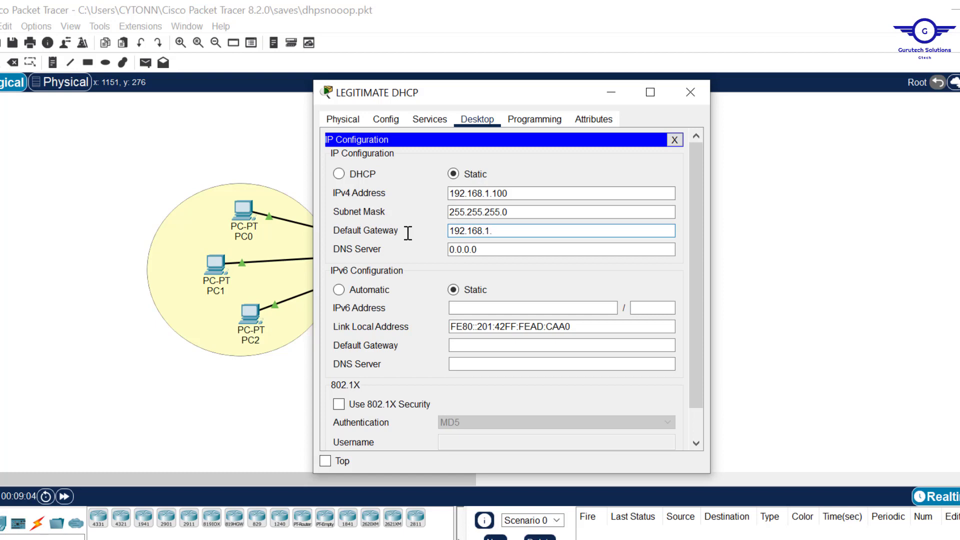
pyautogui.moveTo(667, 86); pyautogui.dragTo(786, 92)
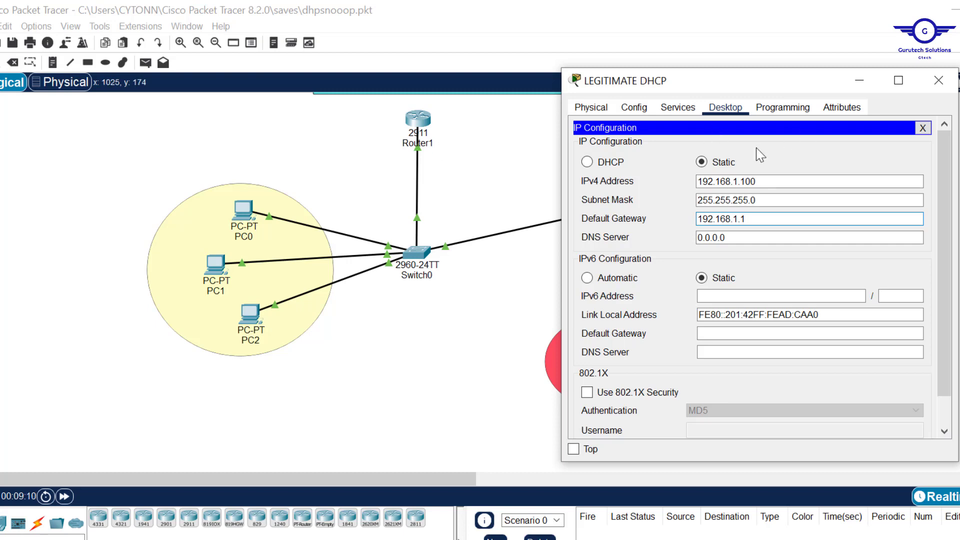
pyautogui.click(923, 129)
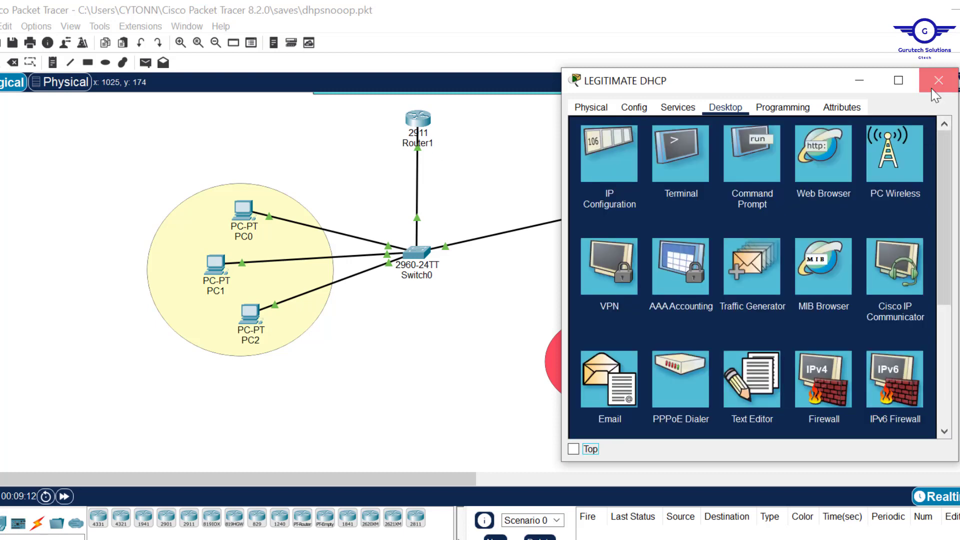
pyautogui.click(939, 80)
# Step: Give the FAKE DHCP server the static IPv4 address 192.168.1.100 with subnet mask 255.255.255.0
pyautogui.click(595, 340)
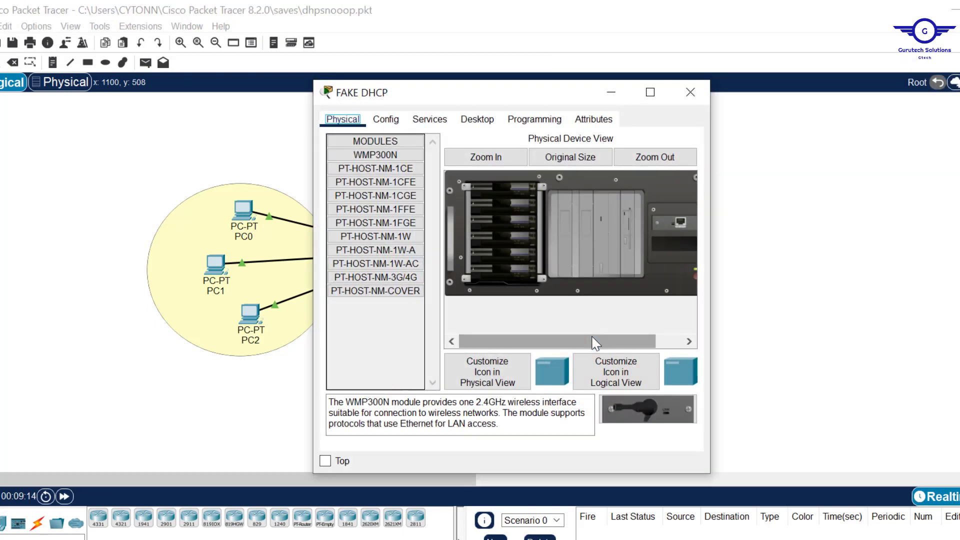
pyautogui.click(477, 119)
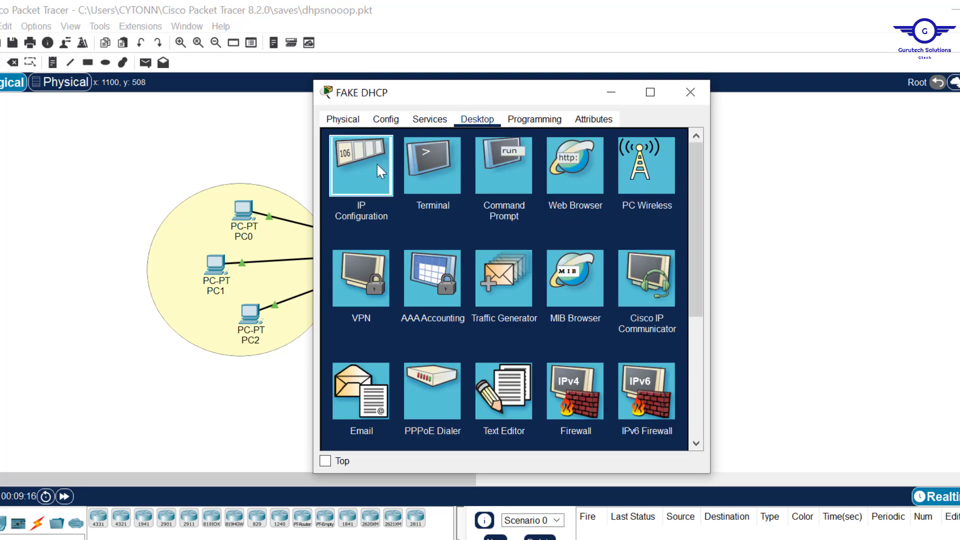
pyautogui.click(377, 163)
pyautogui.click(489, 197)
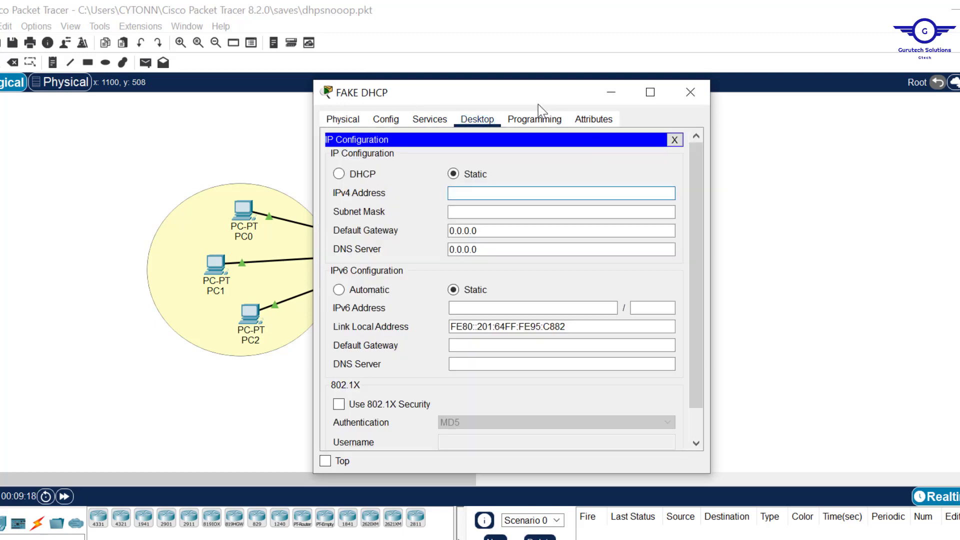
pyautogui.moveTo(534, 103); pyautogui.dragTo(309, 86)
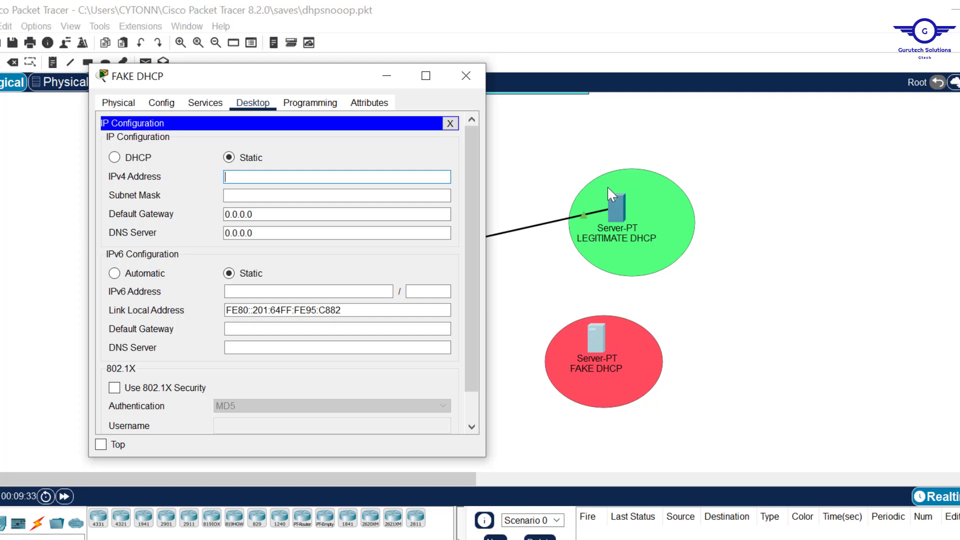
pyautogui.click(248, 182)
pyautogui.write('192.168.1.100')
pyautogui.click(258, 195)
# Step: Set the FAKE DHCP server's default gateway to 192.168.1.1 and close its window
pyautogui.click(295, 214)
pyautogui.hotkey('ctrl', 'v')
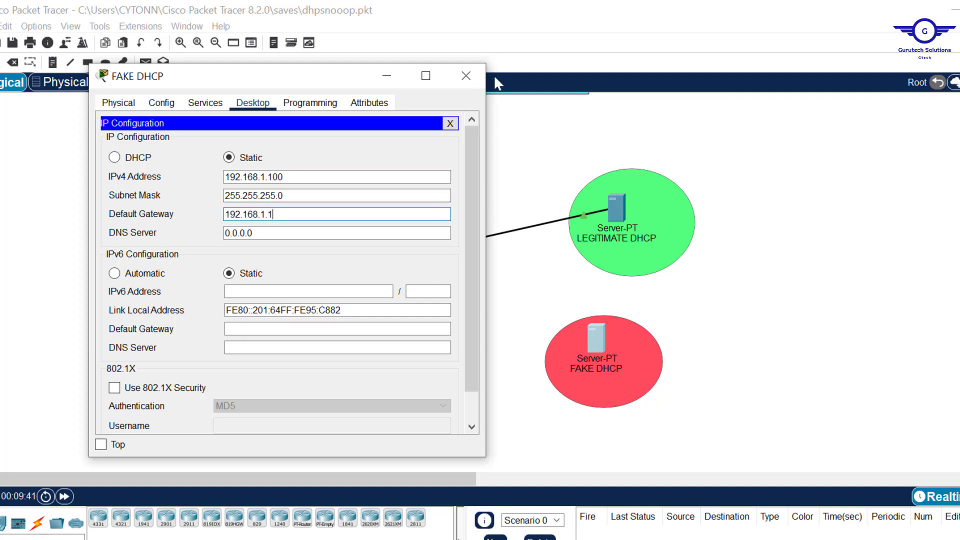
pyautogui.click(467, 75)
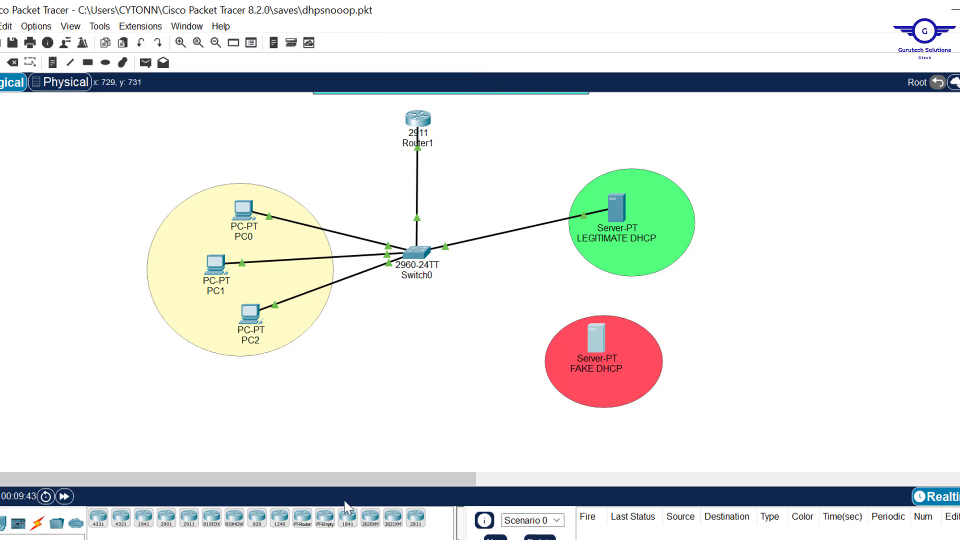
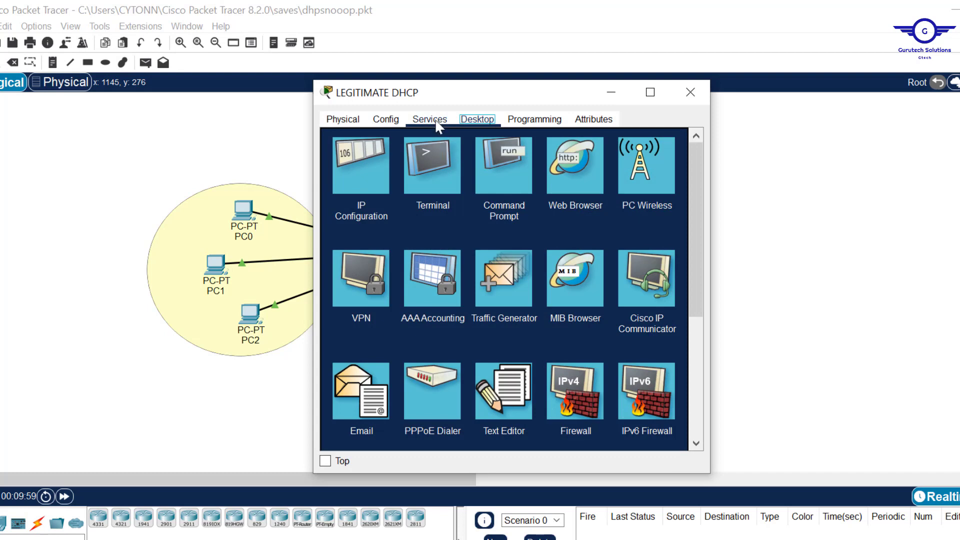
pyautogui.click(371, 168)
pyautogui.click(343, 119)
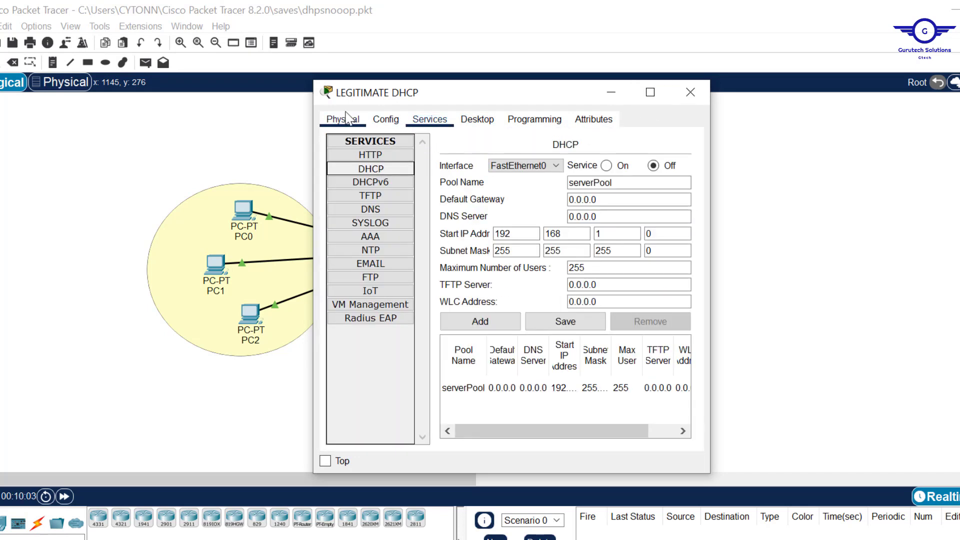
pyautogui.click(692, 92)
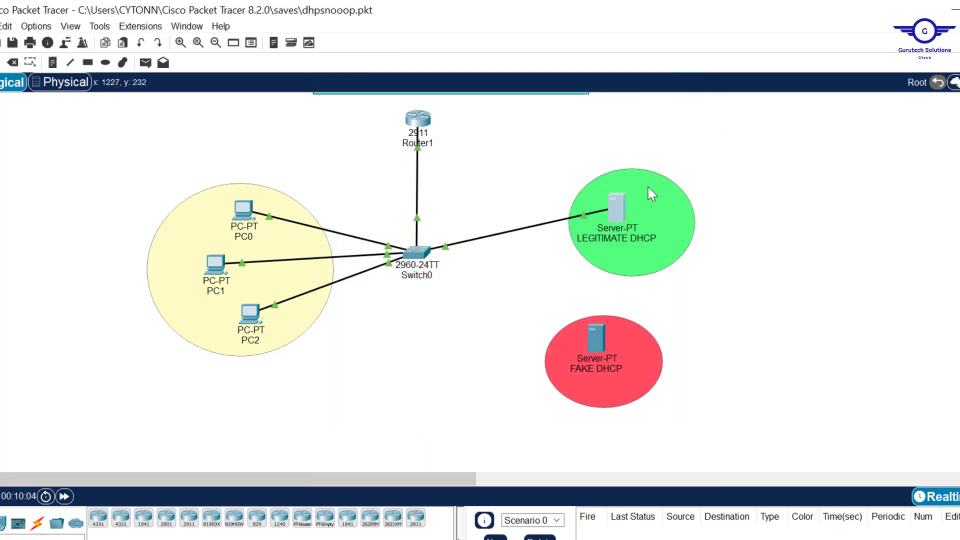
# Step: Open the LEGITIMATE DHCP server's DHCP service settings and change the pool name to TestPool
pyautogui.click(617, 212)
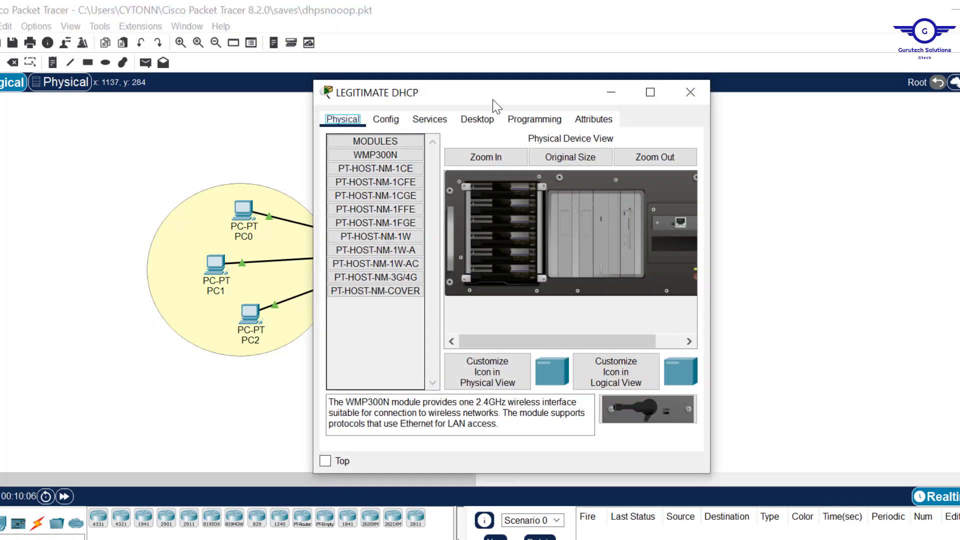
pyautogui.click(430, 120)
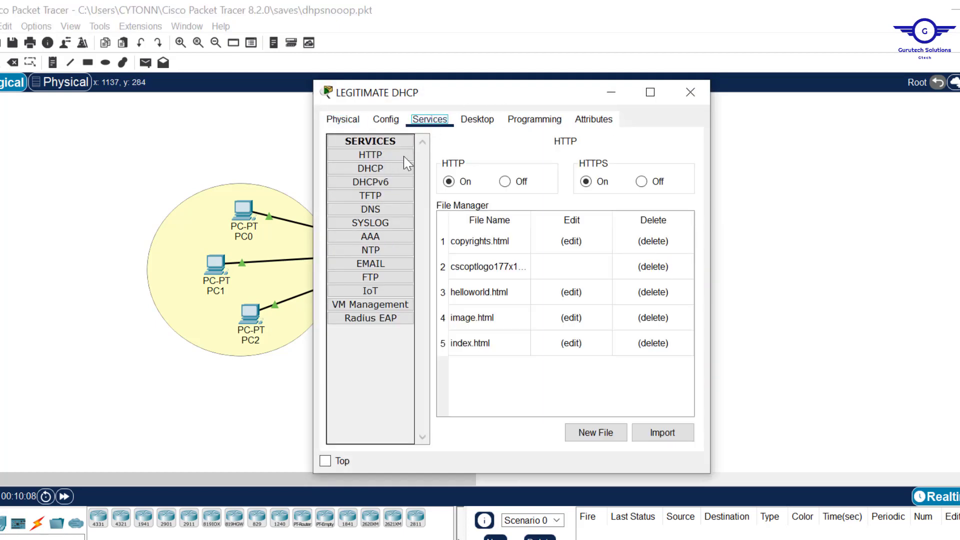
pyautogui.click(387, 168)
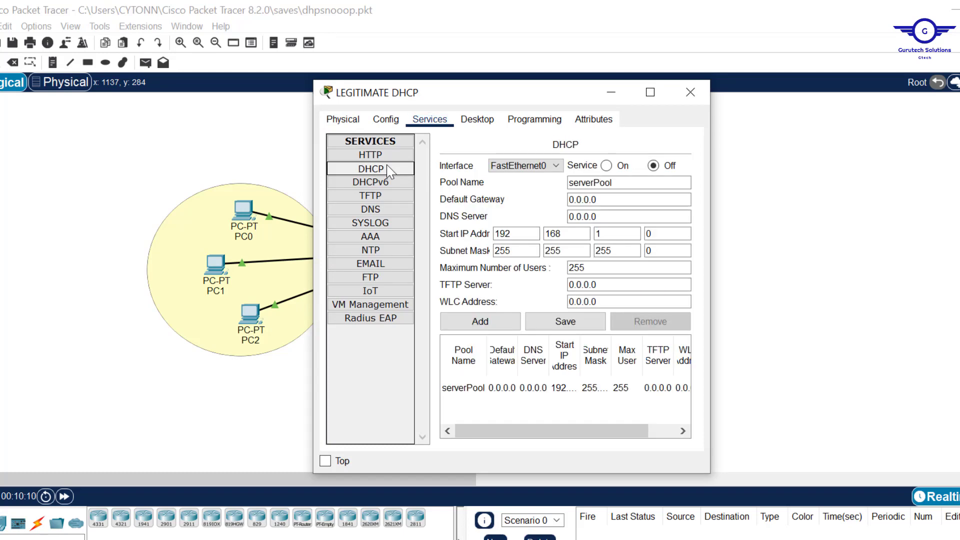
pyautogui.moveTo(541, 91); pyautogui.dragTo(668, 73)
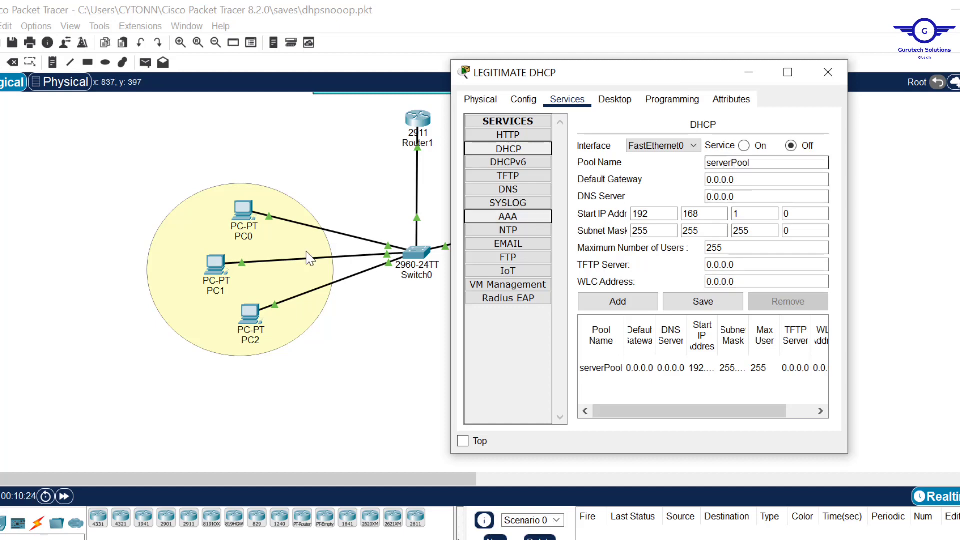
pyautogui.click(731, 167)
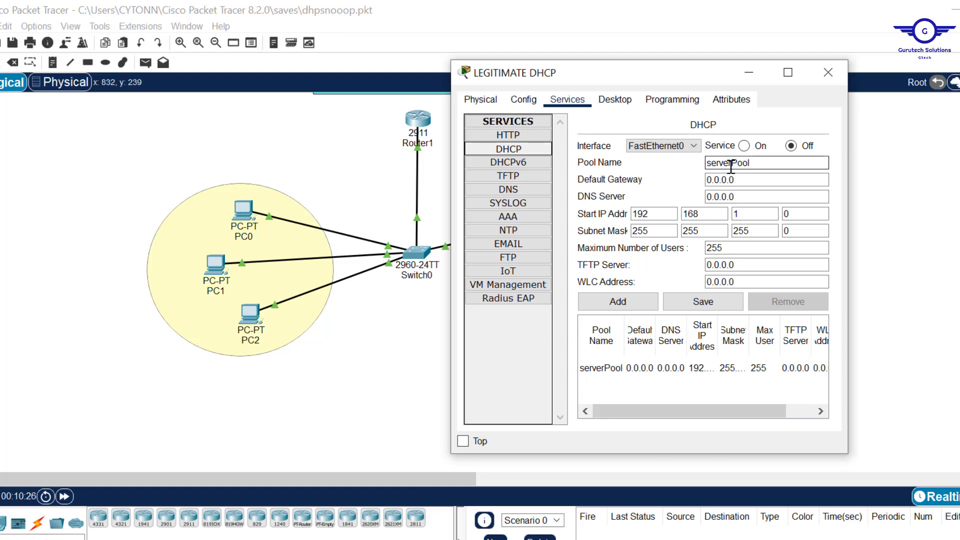
pyautogui.moveTo(730, 164); pyautogui.dragTo(667, 168)
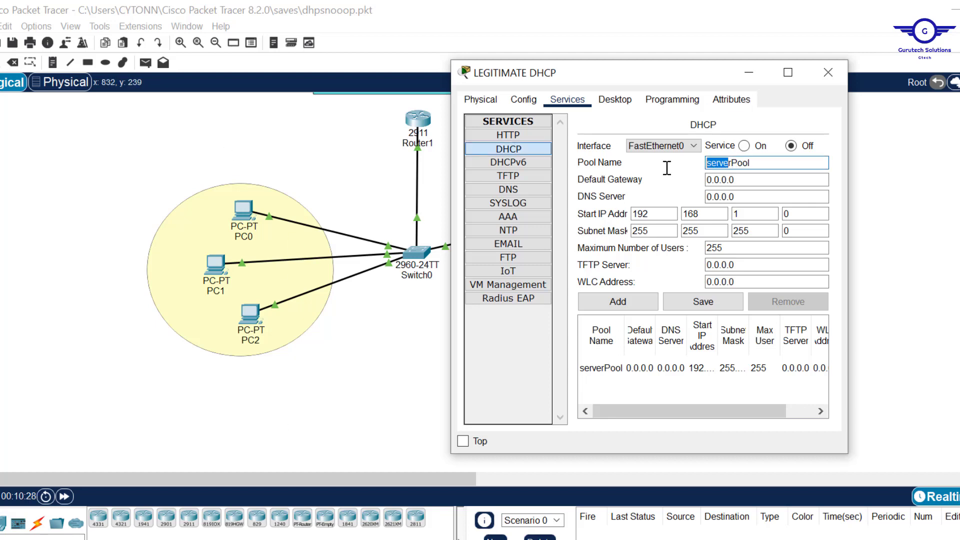
pyautogui.press('BackSpace')
# Step: Set the default gateway of the DHCP pool to 192.168.1.1
pyautogui.click(744, 178)
pyautogui.moveTo(744, 178); pyautogui.dragTo(682, 178)
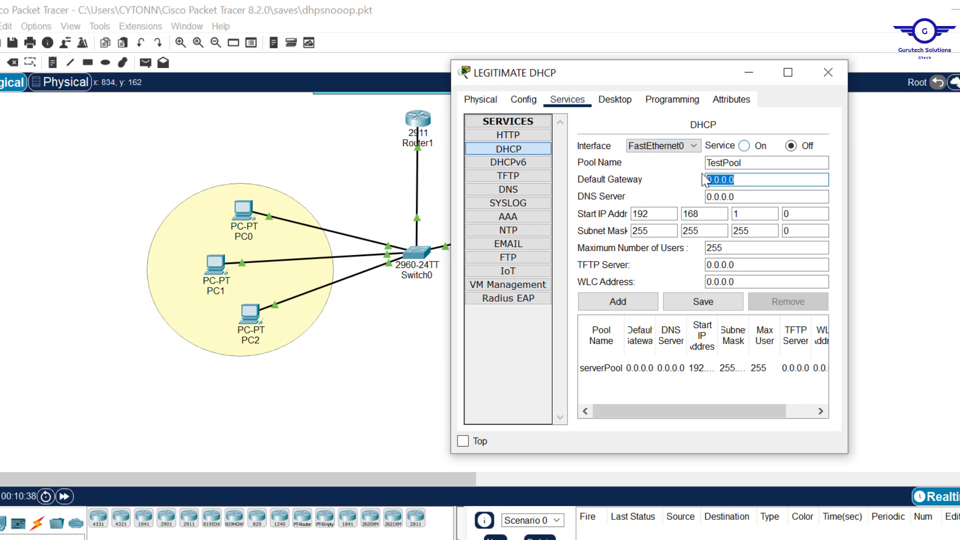
pyautogui.write('192.168.1.100')
pyautogui.press('BackSpace')
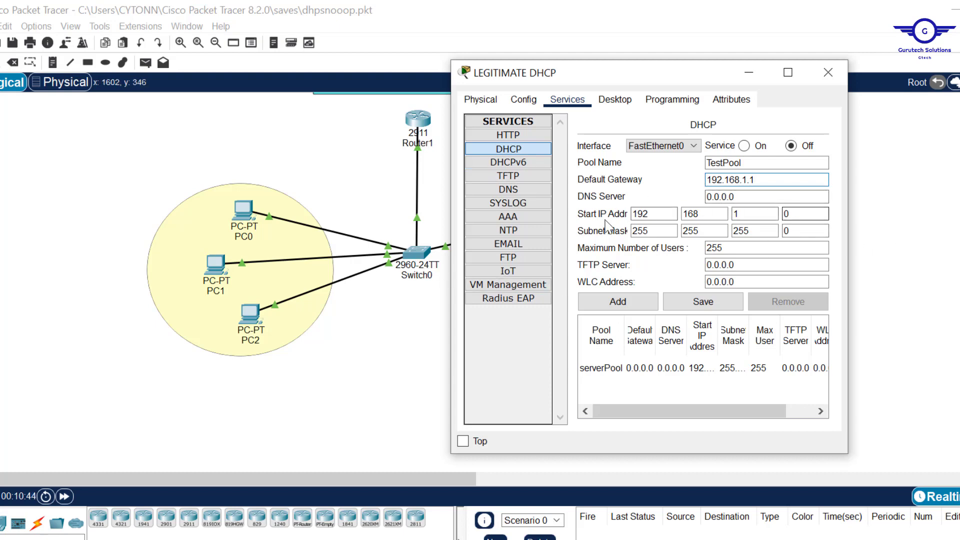
# Step: Set the pool's start IP address to 192.168.1.10 and add TestPool to the server's pool list
pyautogui.click(786, 214)
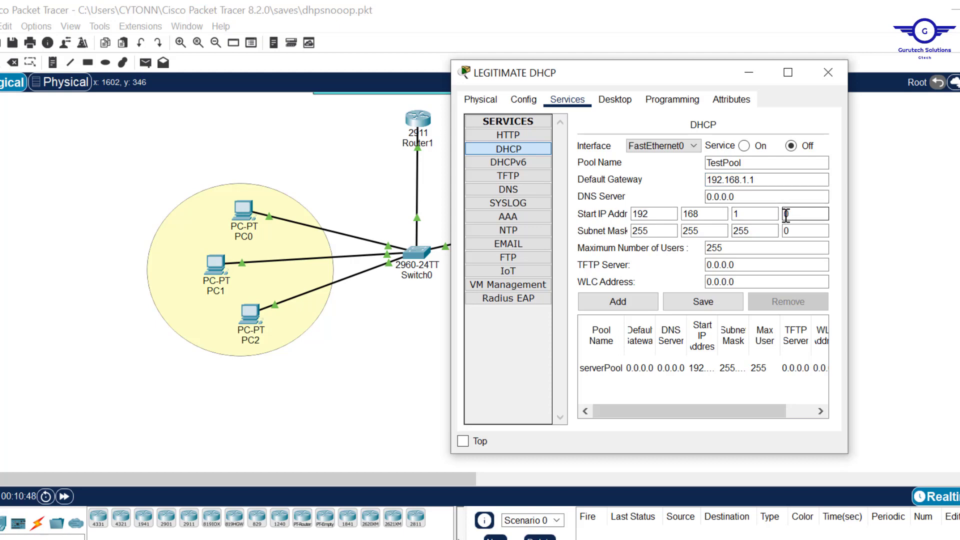
pyautogui.click(789, 232)
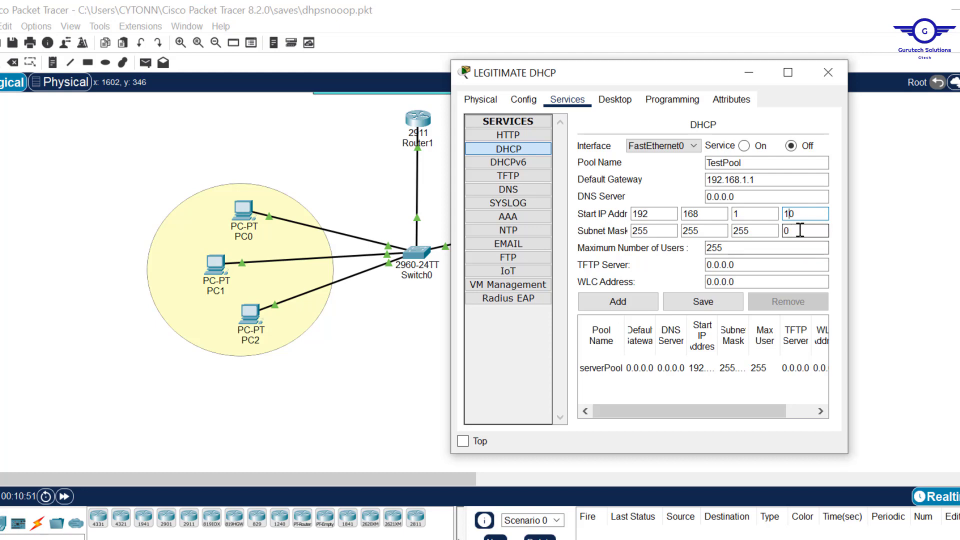
pyautogui.click(639, 304)
pyautogui.click(622, 303)
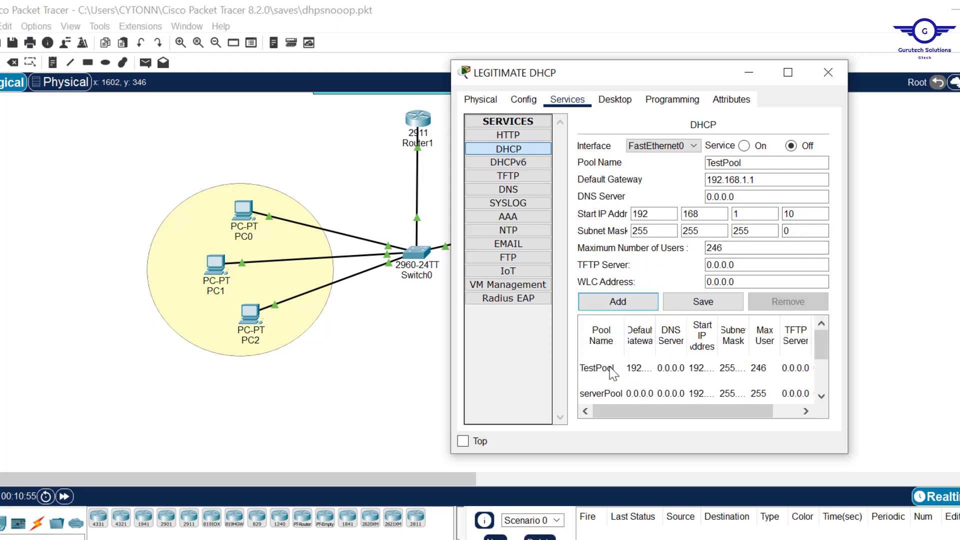
# Step: Review TestPool's default gateway and start IP address, and close the LEGITIMATE DHCP server's window
pyautogui.click(611, 371)
pyautogui.moveTo(765, 179); pyautogui.dragTo(693, 178)
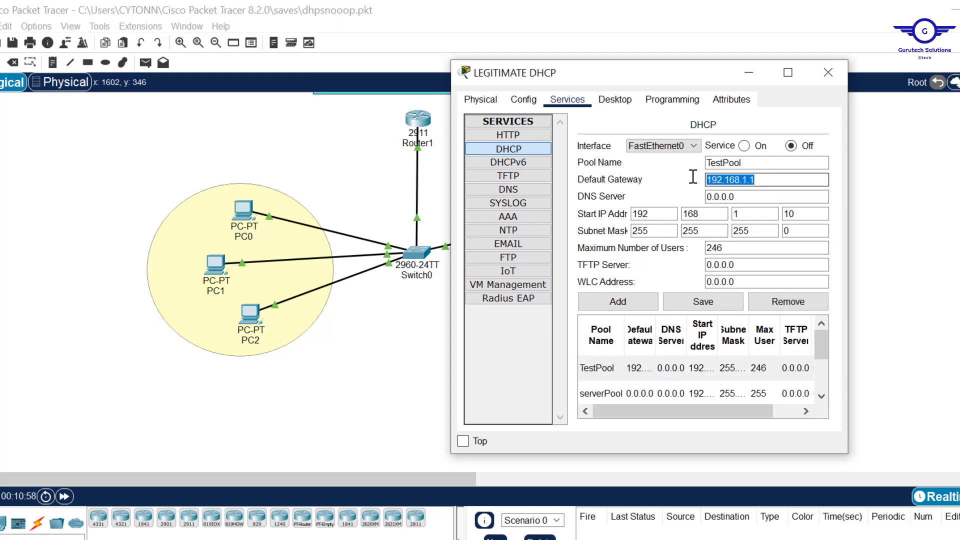
pyautogui.doubleClick(639, 215)
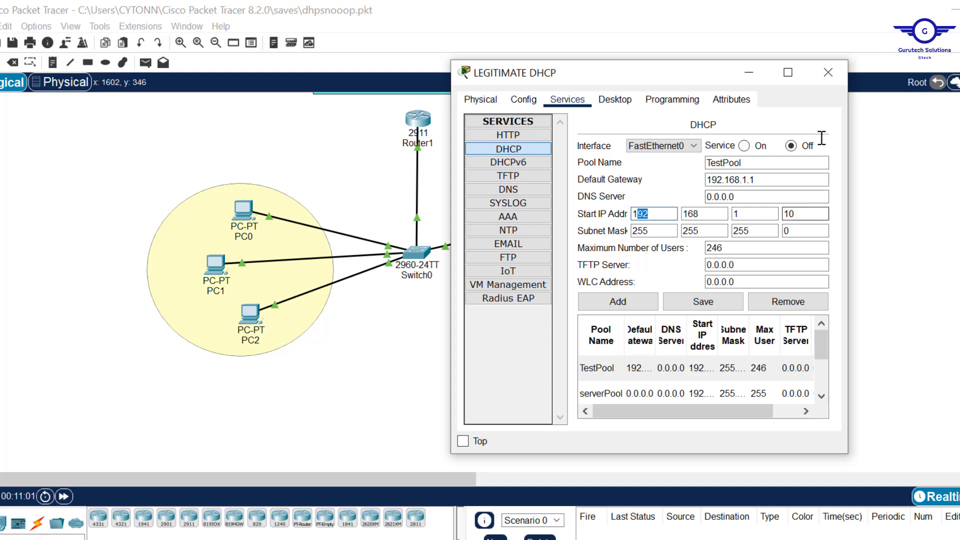
pyautogui.click(828, 73)
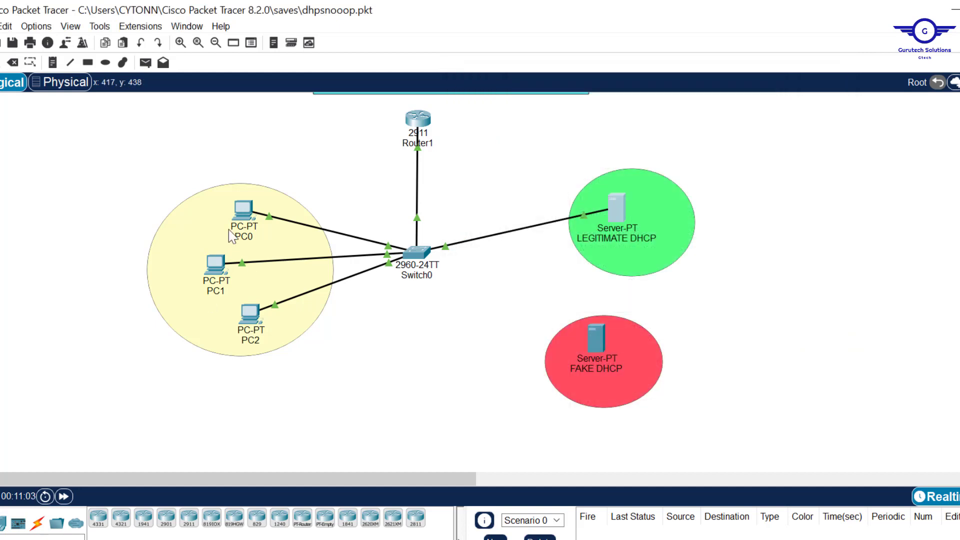
# Step: Switch PC0's IPv4 gateway/DNS setting to DHCP and close its window
pyautogui.click(243, 206)
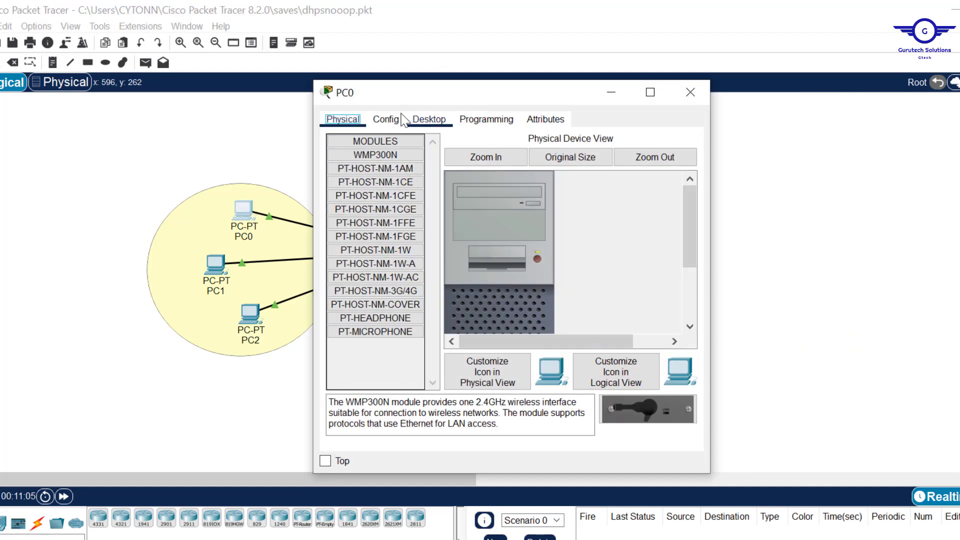
pyautogui.click(386, 119)
pyautogui.click(479, 230)
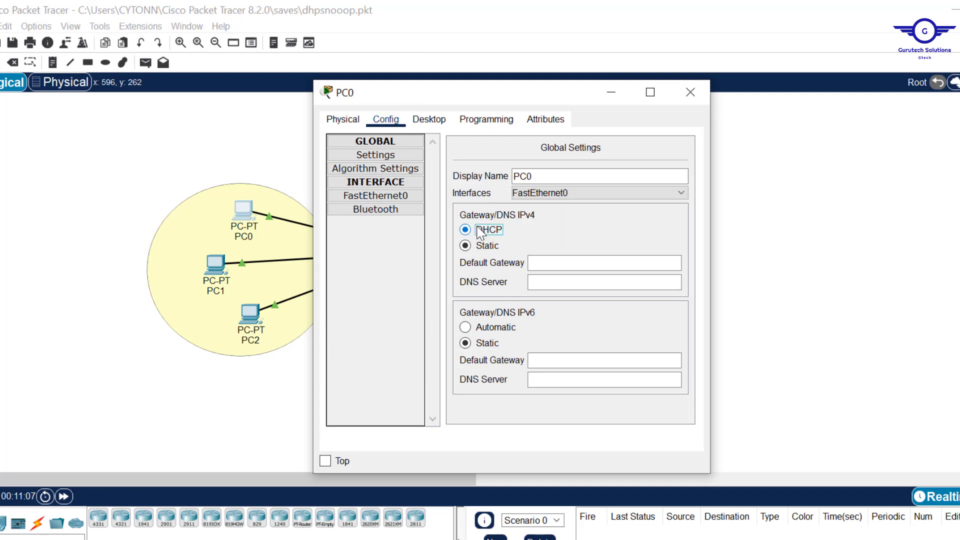
pyautogui.click(691, 89)
# Step: Switch PC1's IPv4 gateway/DNS setting to DHCP and close its window
pyautogui.click(213, 266)
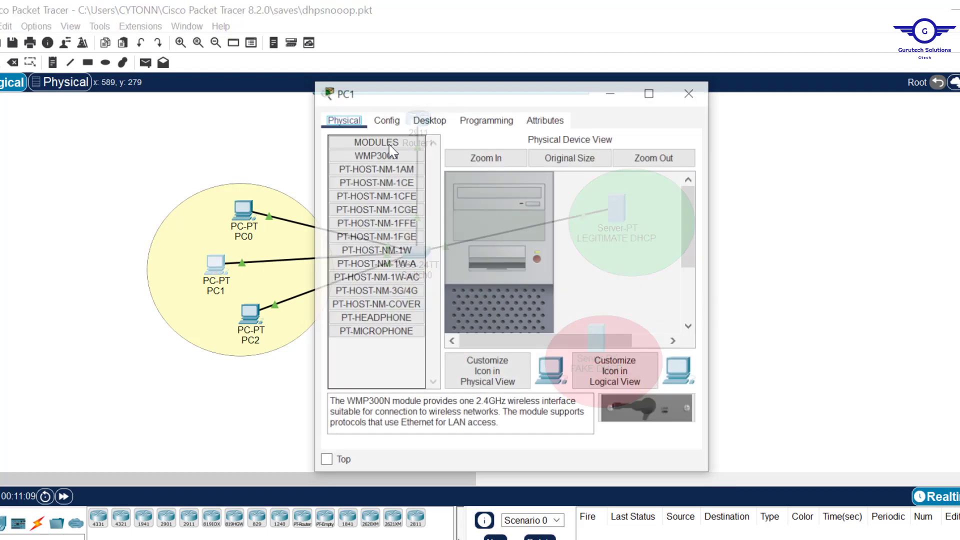
pyautogui.click(386, 120)
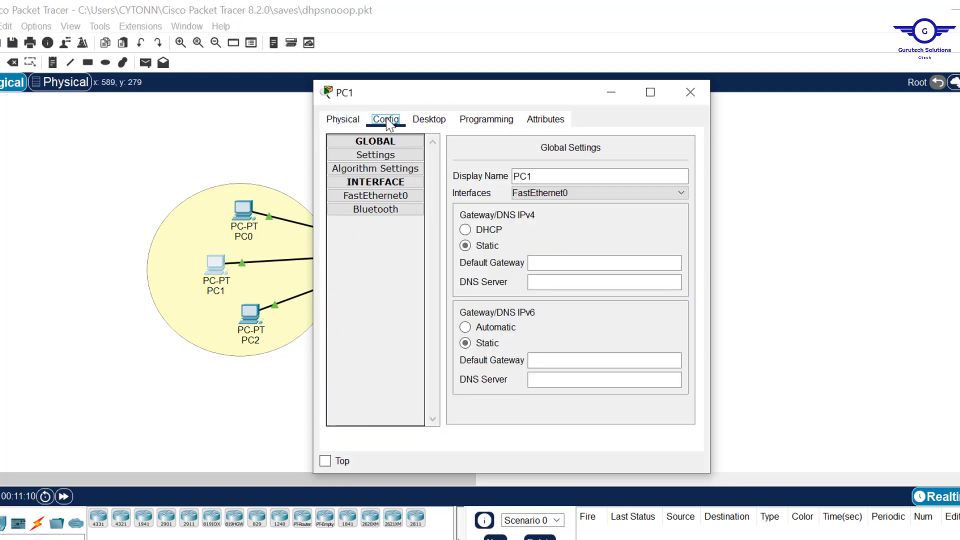
pyautogui.click(477, 230)
pyautogui.click(691, 92)
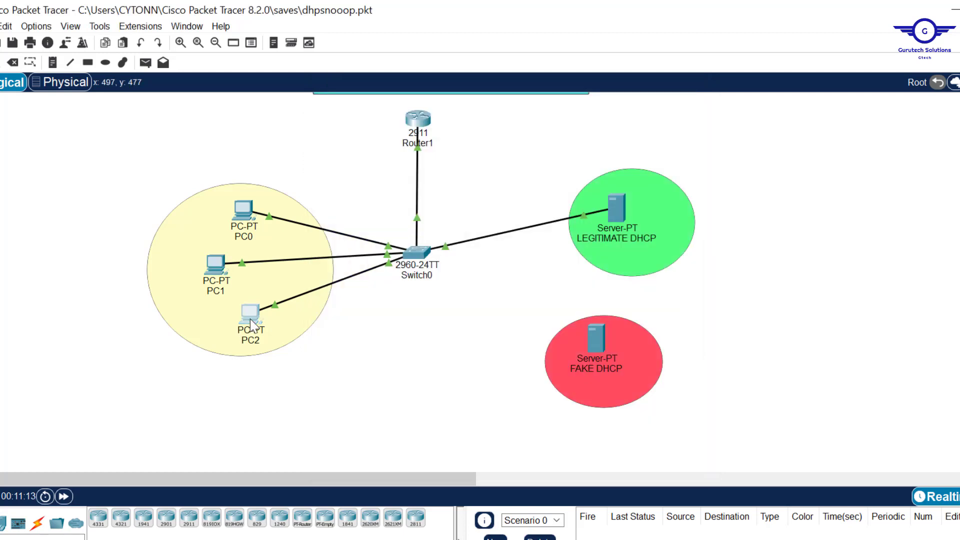
# Step: Set PC2's IP configuration to DHCP and retry the address request by switching to Static and back to DHCP
pyautogui.click(251, 315)
pyautogui.click(429, 119)
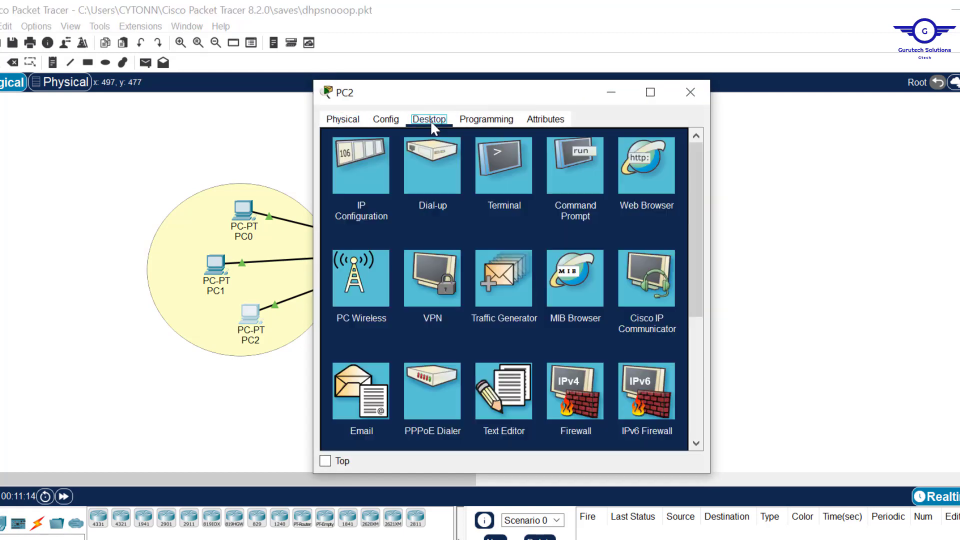
pyautogui.click(378, 159)
pyautogui.click(352, 193)
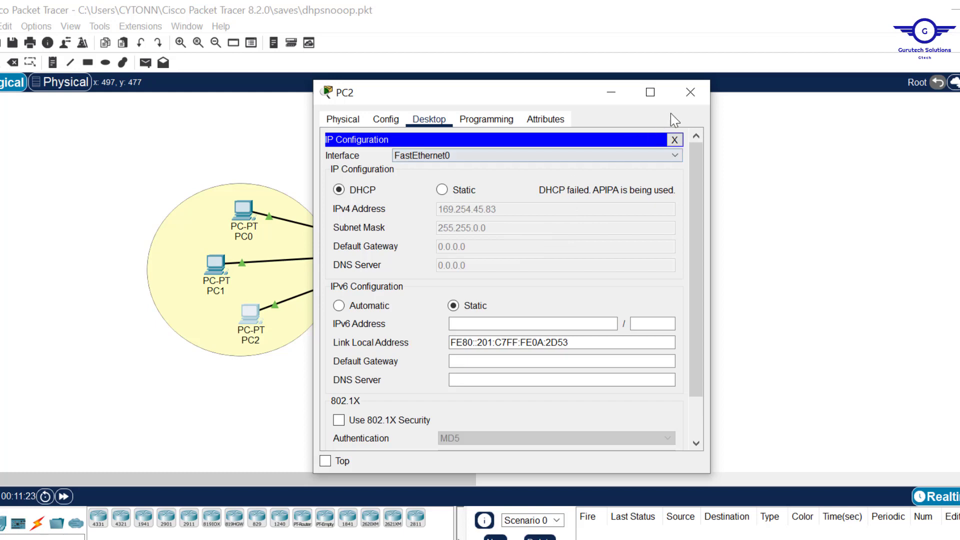
pyautogui.click(443, 191)
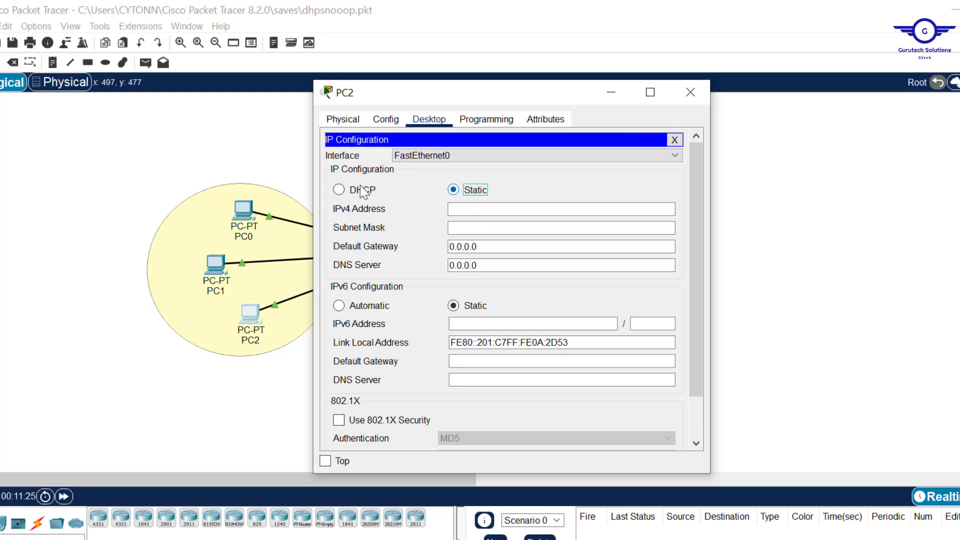
pyautogui.click(362, 192)
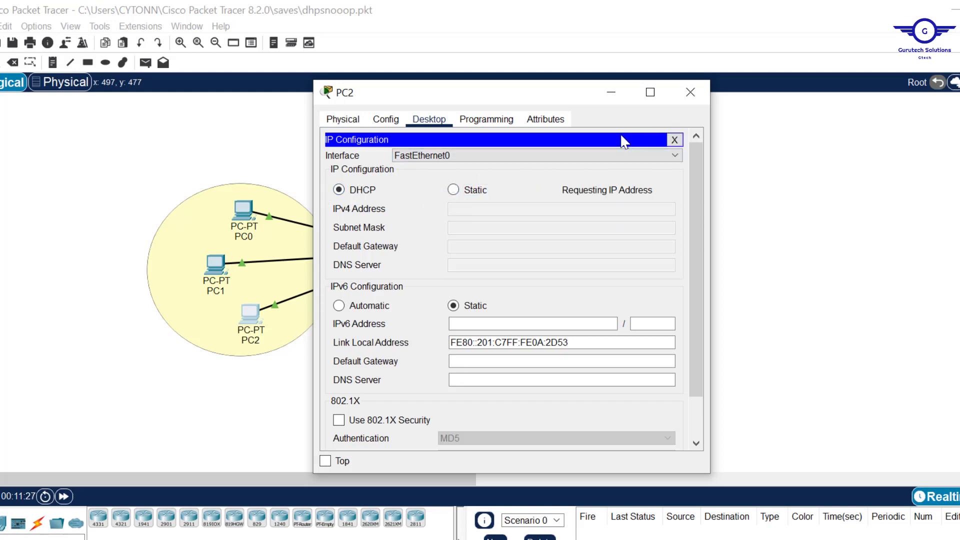
pyautogui.click(607, 94)
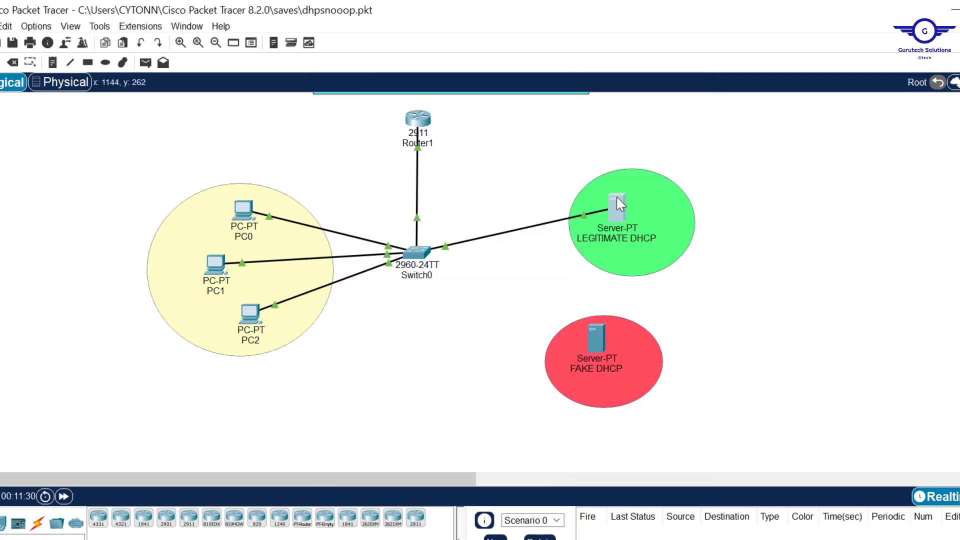
# Step: Turn on the DHCP service for FastEthernet0 on the LEGITIMATE DHCP server
pyautogui.click(617, 200)
pyautogui.click(386, 168)
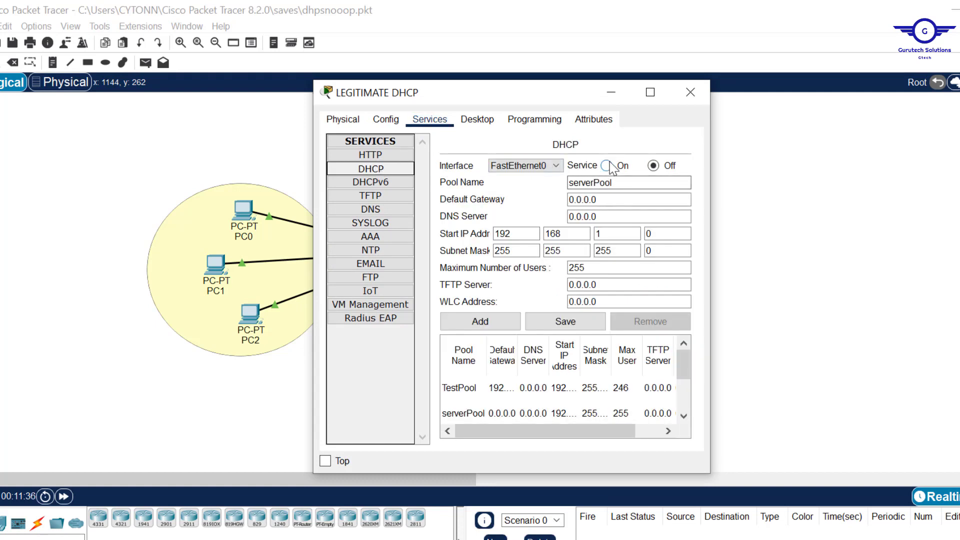
pyautogui.click(611, 167)
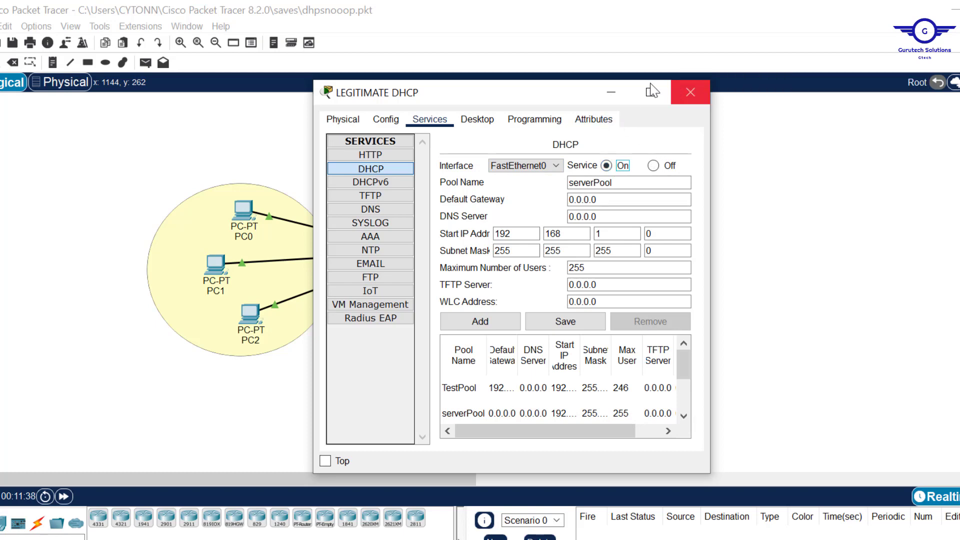
# Step: Renew PC2's address by switching its IP configuration to Static and back to DHCP, and close its window
pyautogui.click(611, 92)
pyautogui.click(251, 314)
pyautogui.click(452, 194)
pyautogui.click(363, 190)
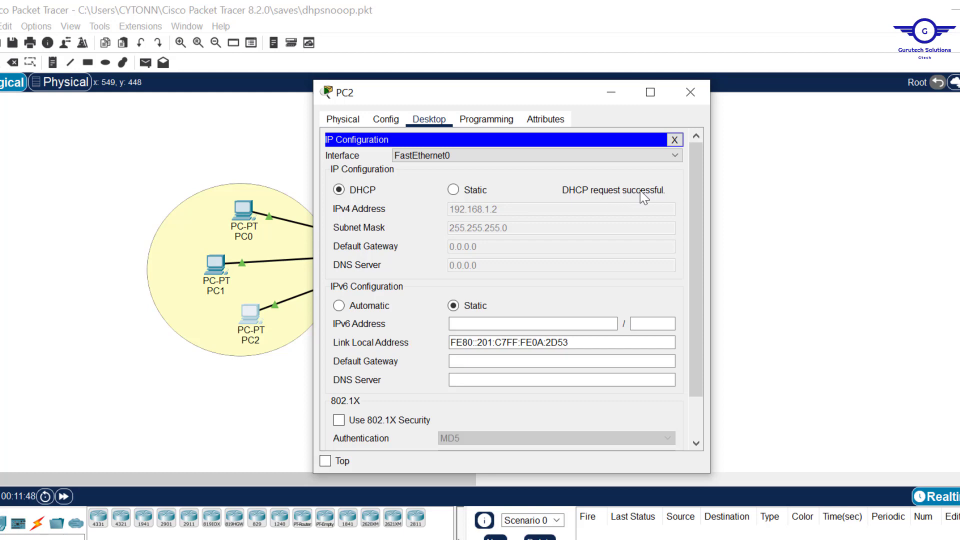
pyautogui.click(689, 96)
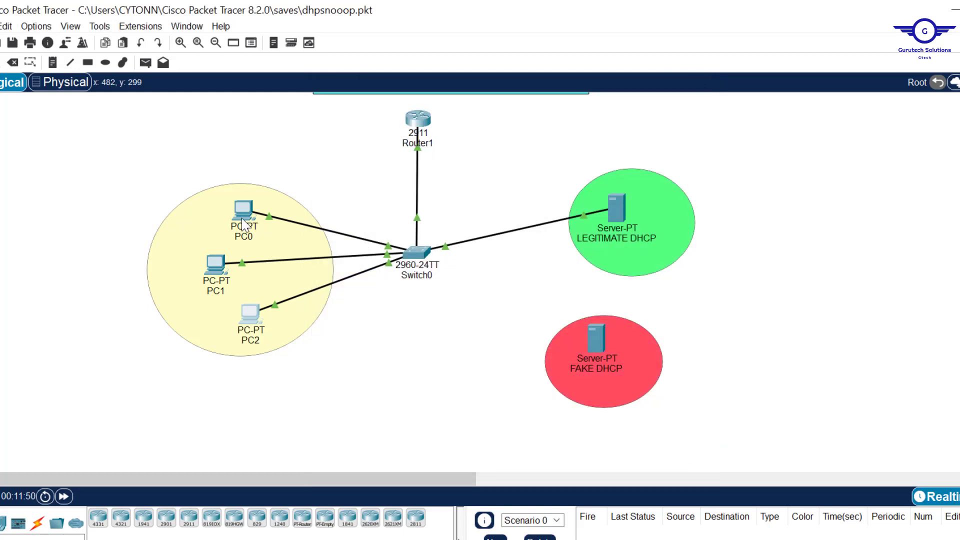
# Step: Switch PC0's IPv4 gateway/DNS setting to Static, request its IP configuration through DHCP, and close its window
pyautogui.click(244, 220)
pyautogui.click(484, 244)
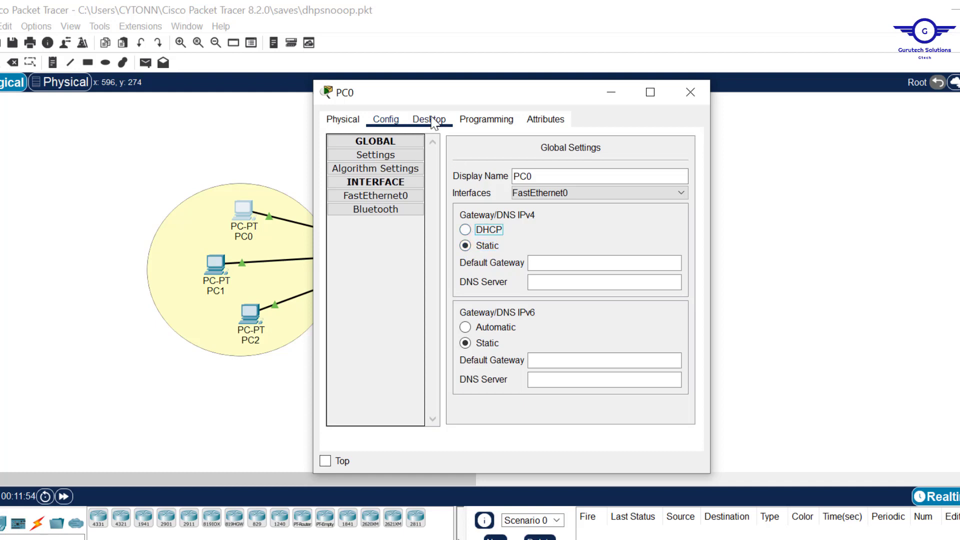
pyautogui.click(433, 122)
pyautogui.click(369, 159)
pyautogui.click(364, 195)
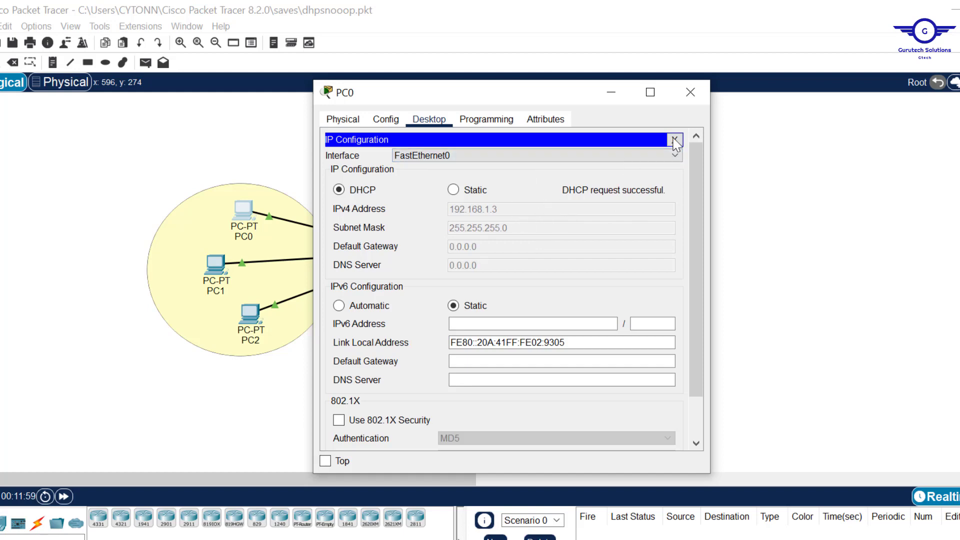
pyautogui.click(688, 90)
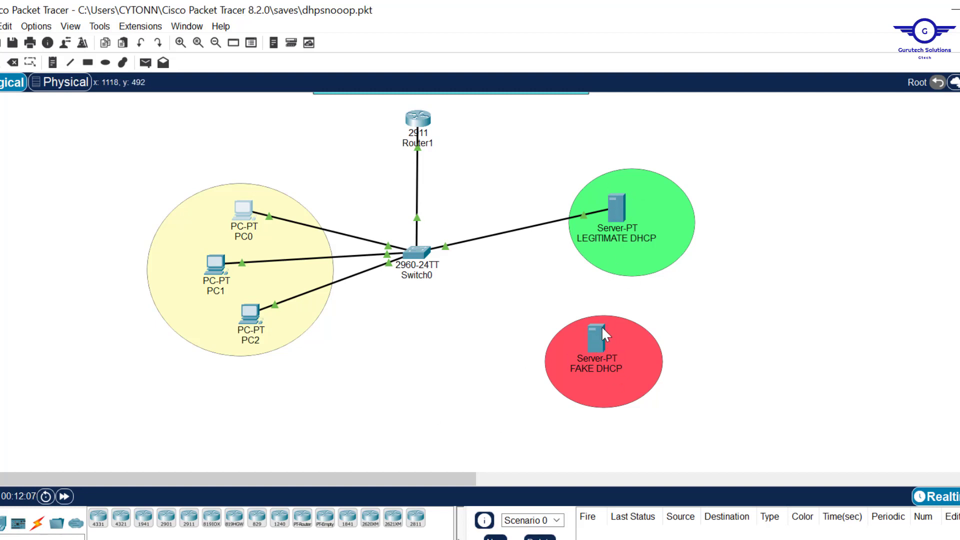
# Step: Review the LEGITIMATE DHCP server's serverPool and TestPool settings and close its window
pyautogui.click(619, 204)
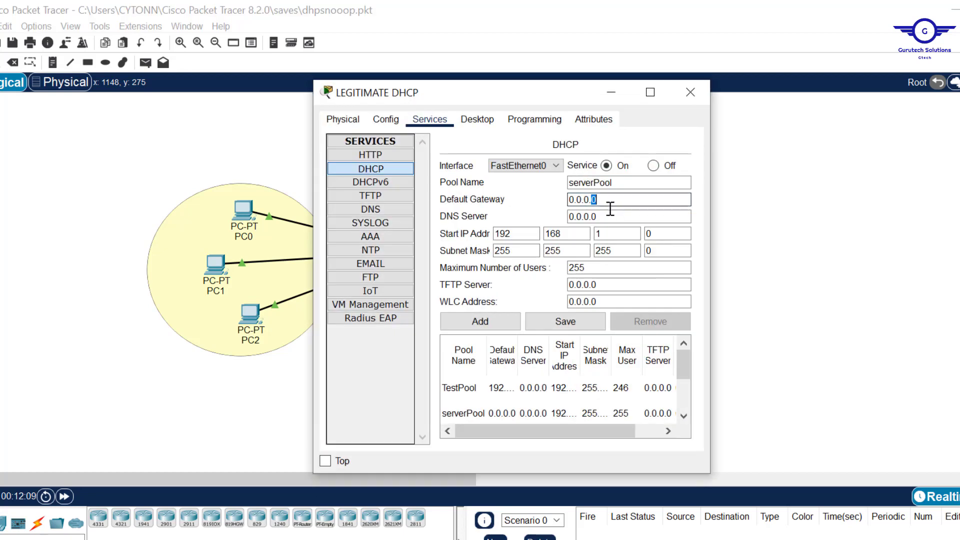
pyautogui.click(650, 233)
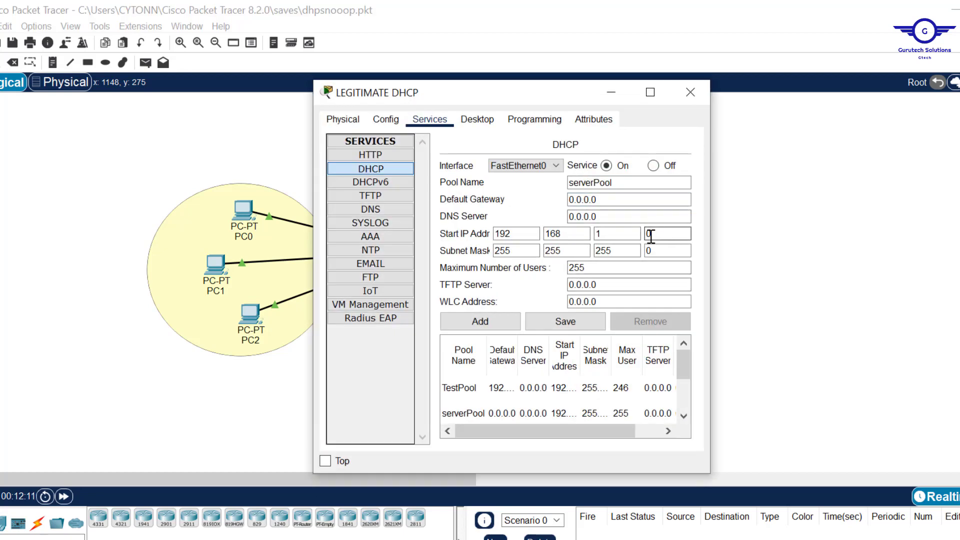
pyautogui.click(517, 386)
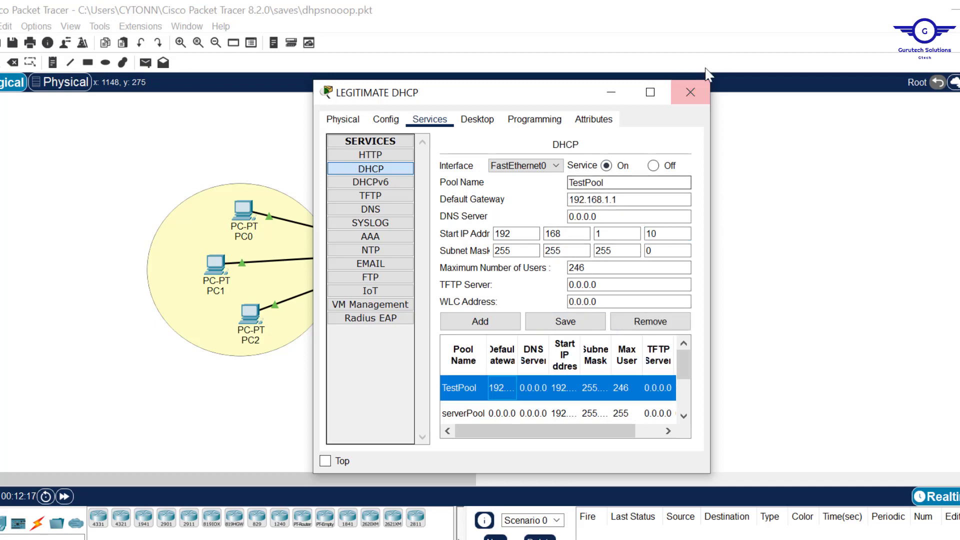
pyautogui.click(690, 92)
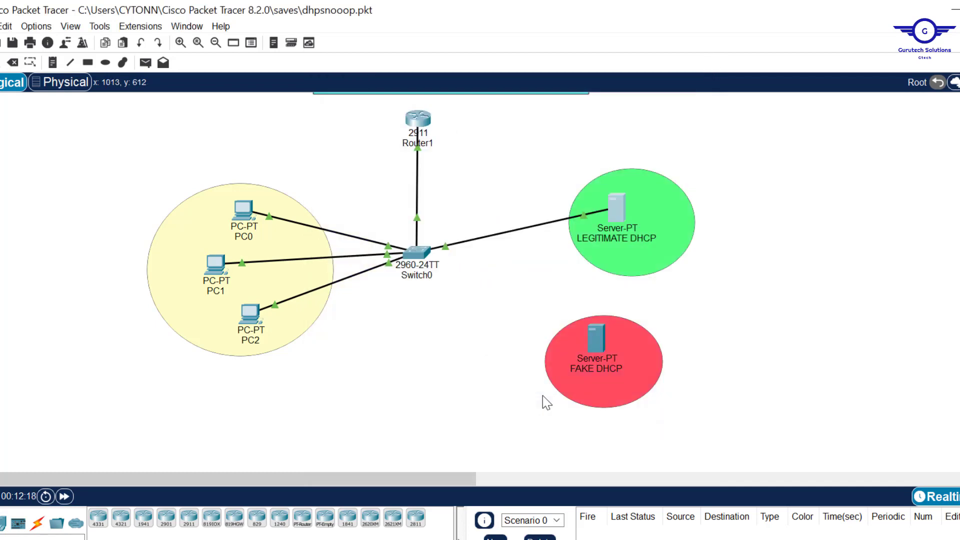
# Step: Save the FAKE DHCP server's serverPool with default gateway 192.168.1.1 and start IP address 192.168.1.10, and close its window
pyautogui.click(595, 341)
pyautogui.click(355, 172)
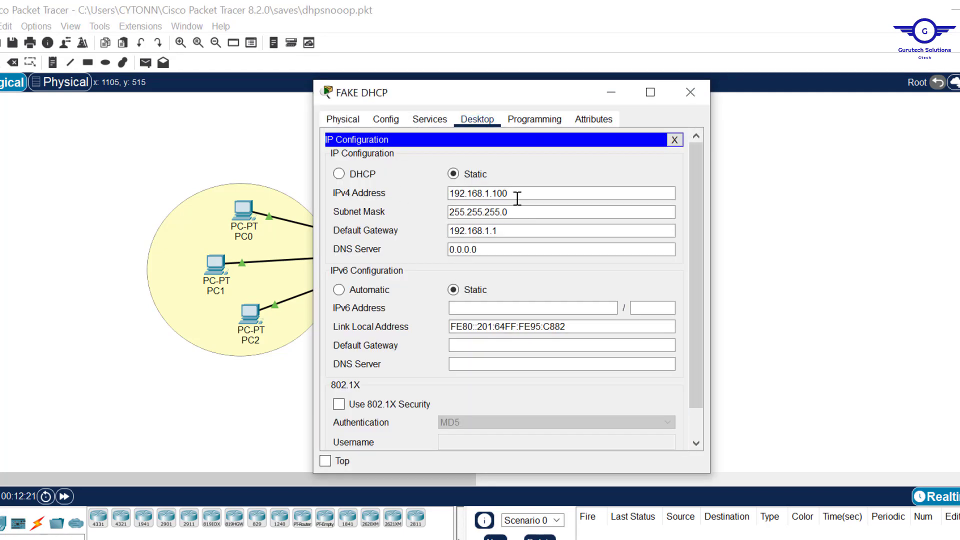
pyautogui.click(425, 120)
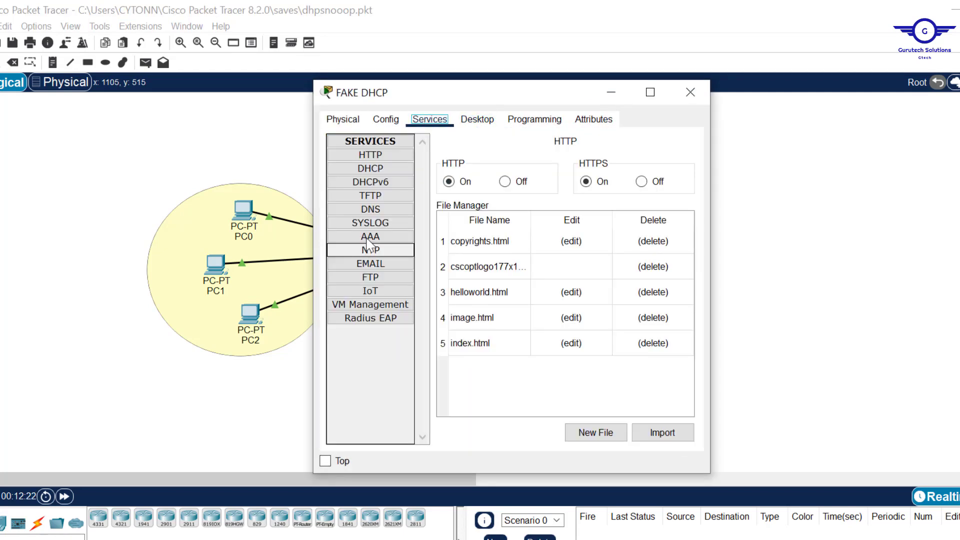
pyautogui.click(371, 169)
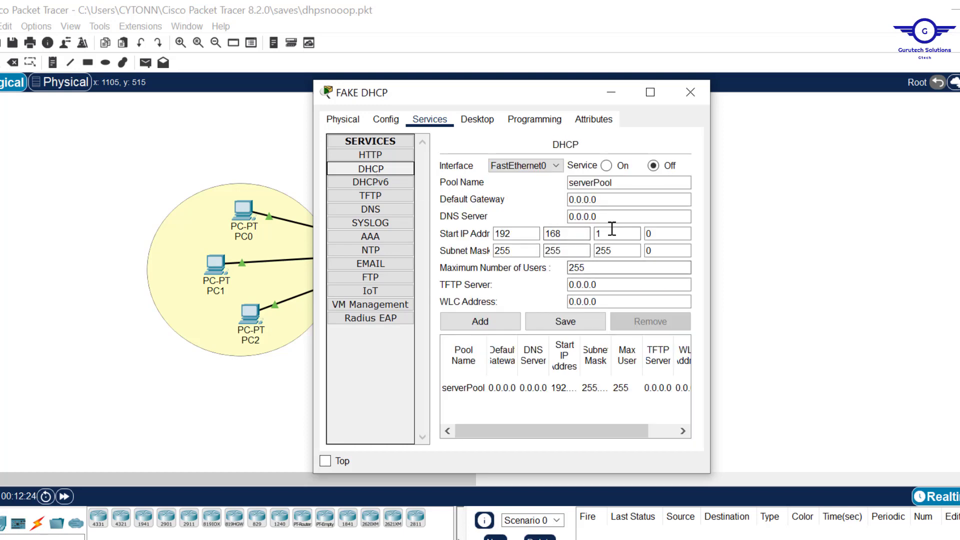
pyautogui.click(591, 199)
pyautogui.tripleClick(605, 199)
pyautogui.write('192.168.1.100')
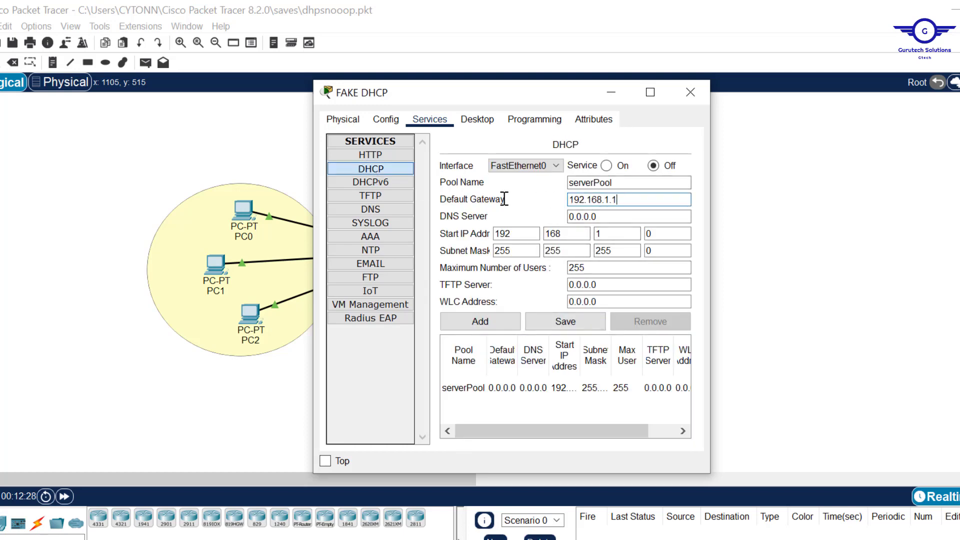
pyautogui.click(649, 234)
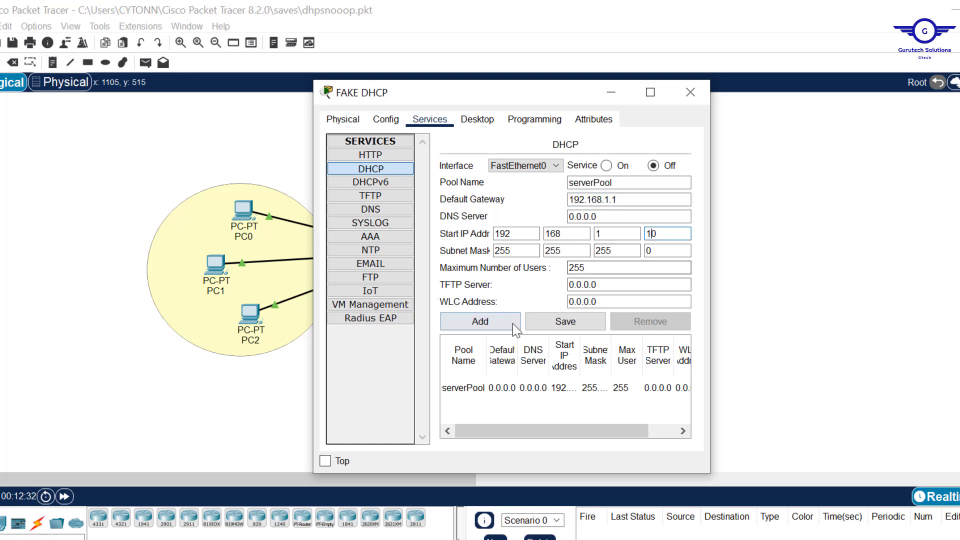
pyautogui.click(572, 320)
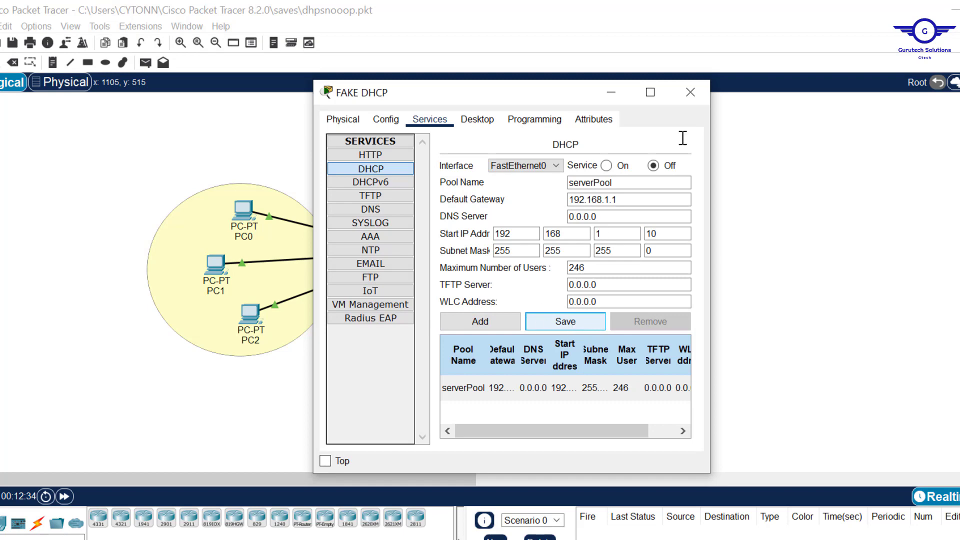
pyautogui.click(698, 88)
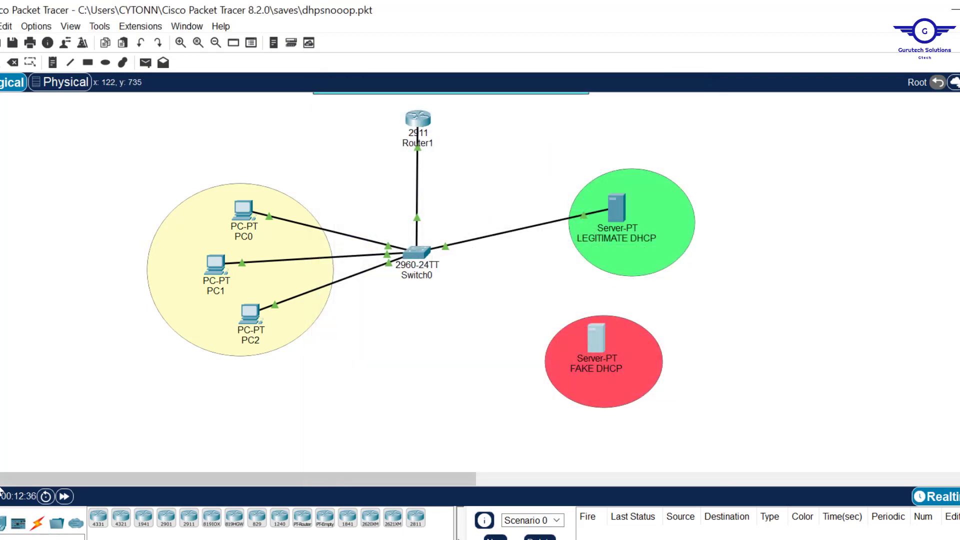
# Step: Connect Switch0 to the FAKE DHCP server using the automatic connection type
pyautogui.click(37, 524)
pyautogui.click(100, 519)
pyautogui.click(426, 243)
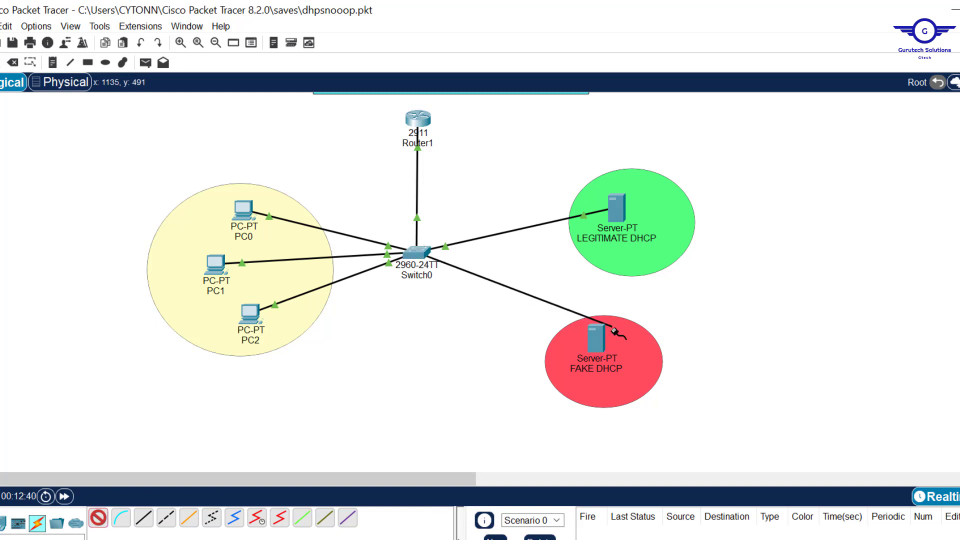
pyautogui.click(599, 341)
# Step: Delete the link between Switch0 and the LEGITIMATE DHCP server
pyautogui.press('Delete')
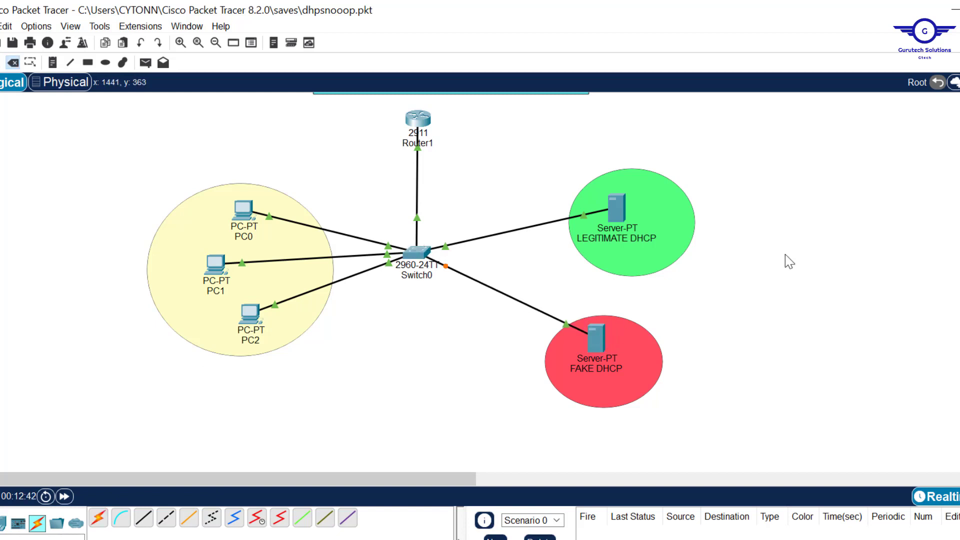
pyautogui.click(525, 228)
pyautogui.press('Escape')
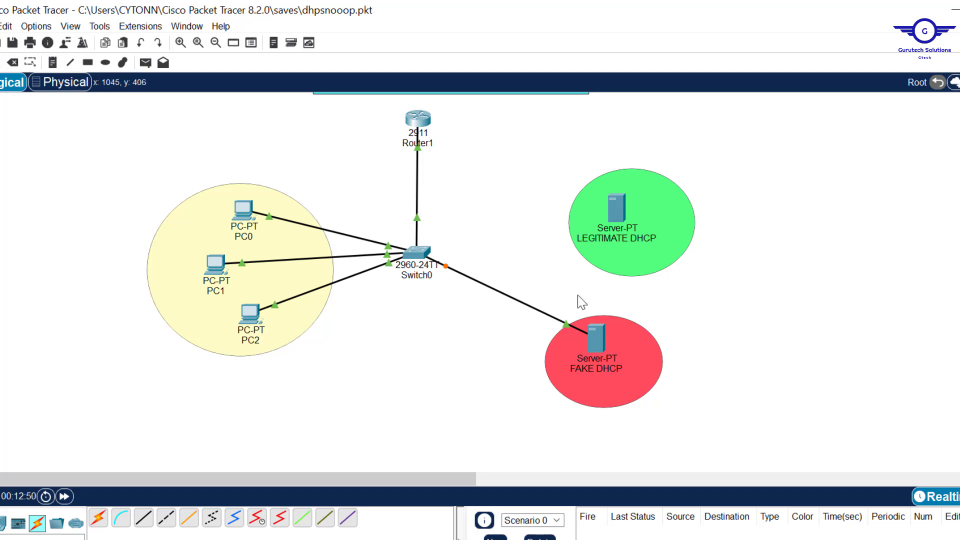
# Step: Turn on the DHCP service for FastEthernet0 on the FAKE DHCP server and close its window
pyautogui.click(601, 337)
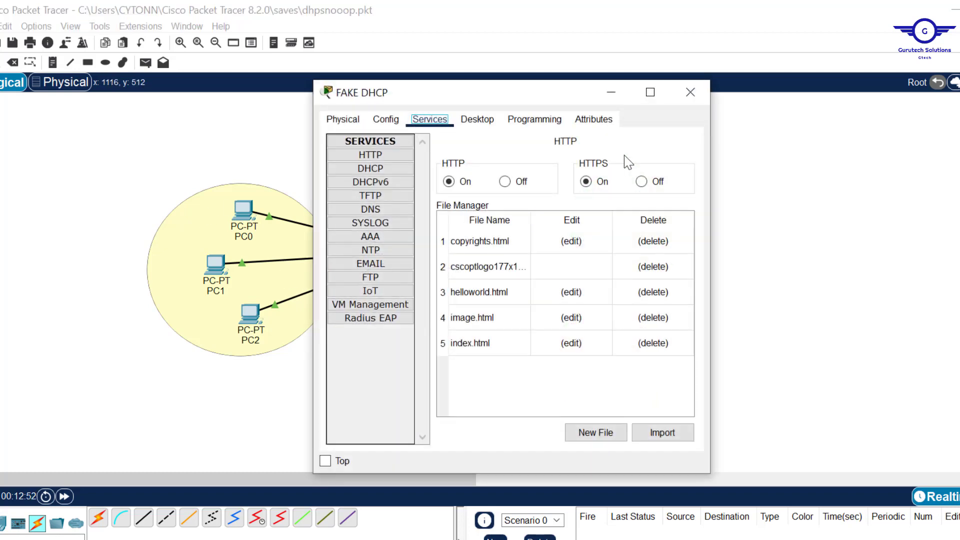
pyautogui.click(379, 170)
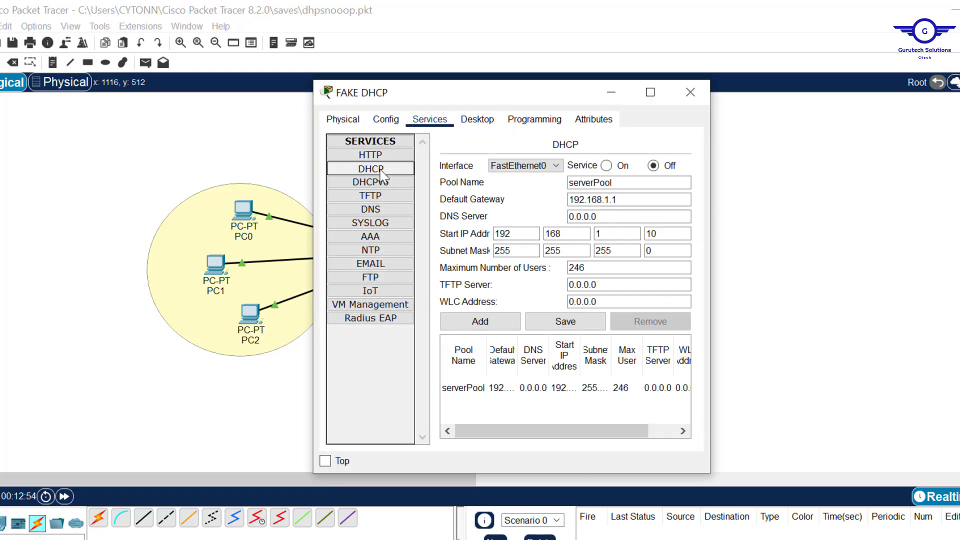
pyautogui.click(606, 166)
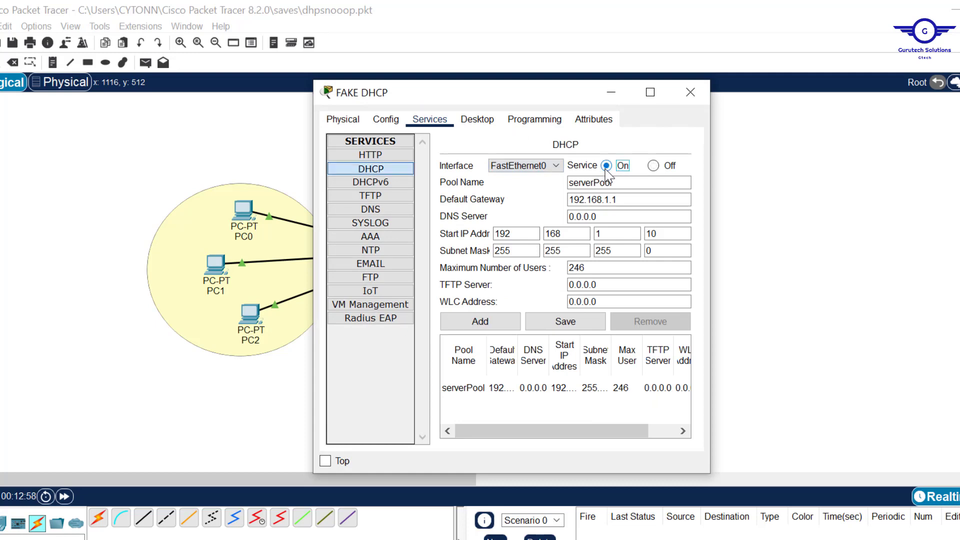
pyautogui.click(692, 93)
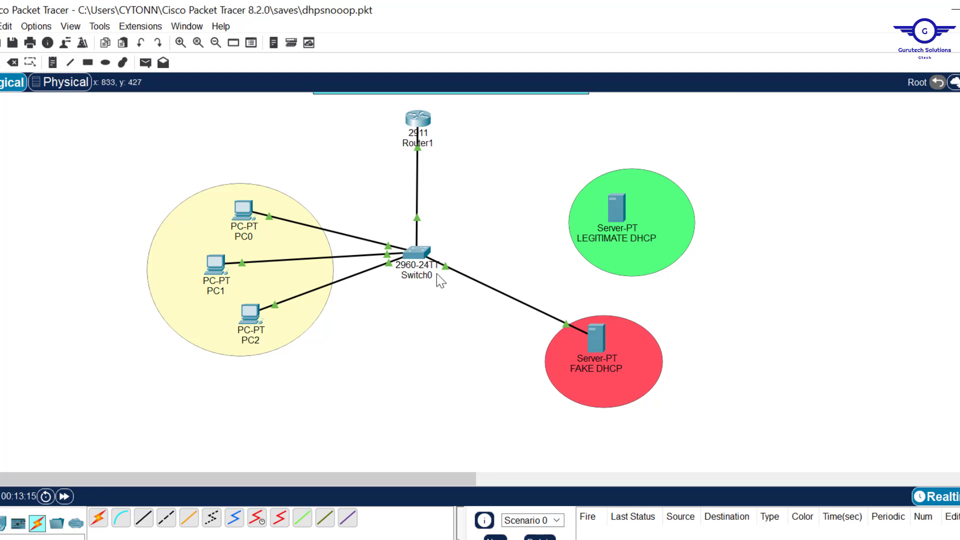
# Step: Request a new address for PC0 by switching its IP configuration to Static and back to DHCP
pyautogui.click(246, 214)
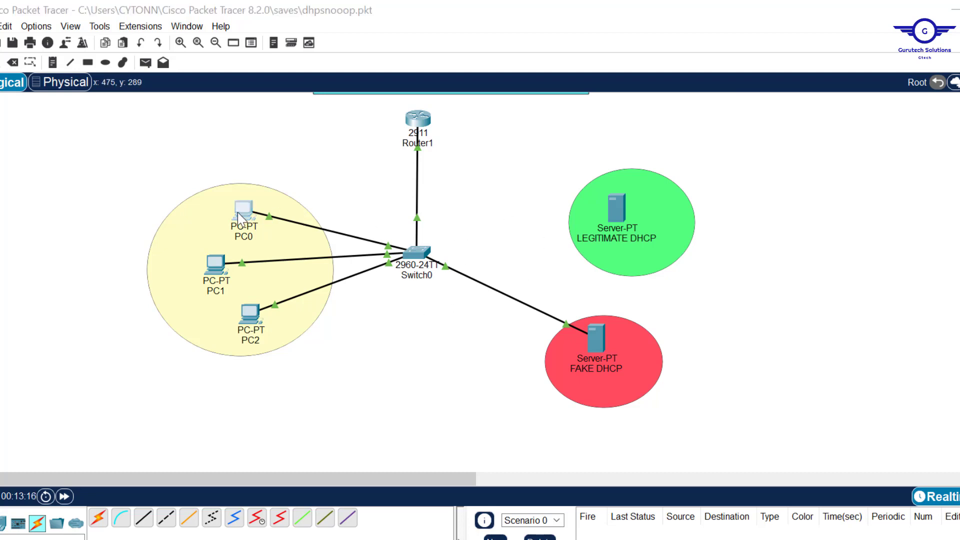
pyautogui.click(370, 158)
pyautogui.click(454, 191)
pyautogui.click(360, 192)
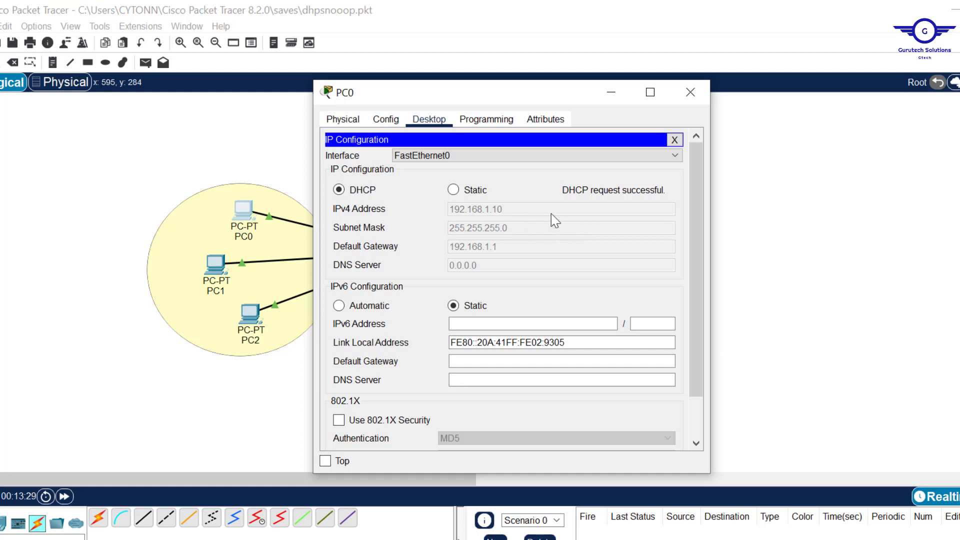
pyautogui.click(690, 92)
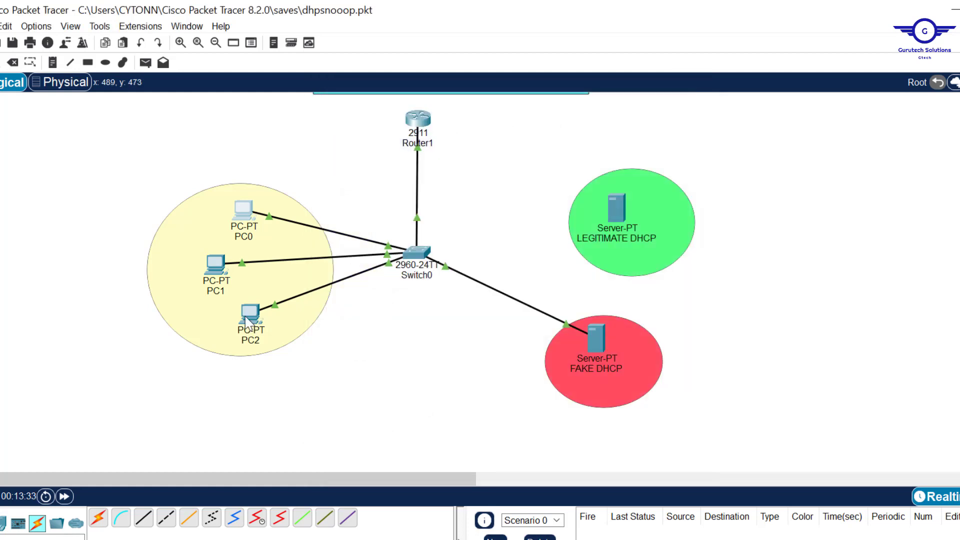
# Step: Request a new address for PC2 from the FAKE DHCP server by toggling its IP configuration to Static and back to DHCP
pyautogui.click(249, 318)
pyautogui.click(389, 159)
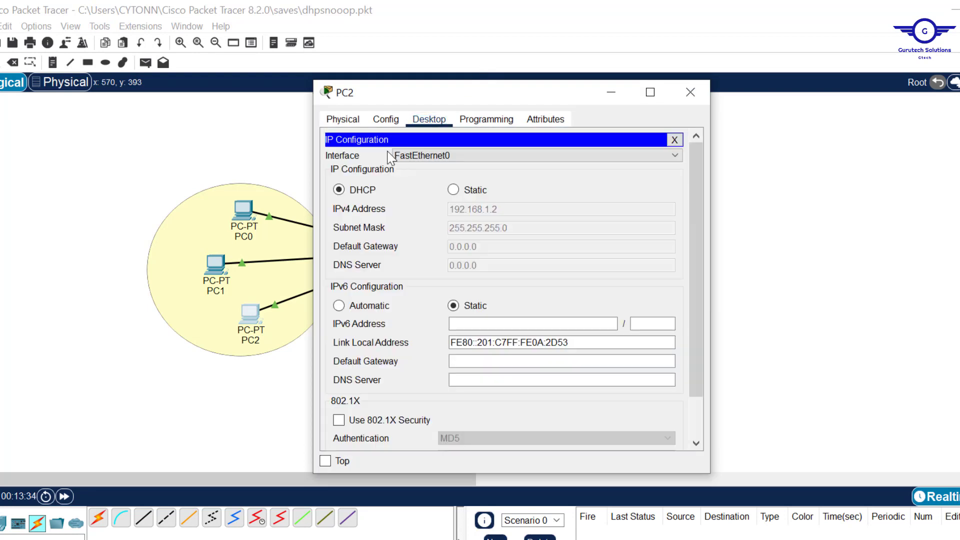
pyautogui.click(454, 190)
pyautogui.click(348, 192)
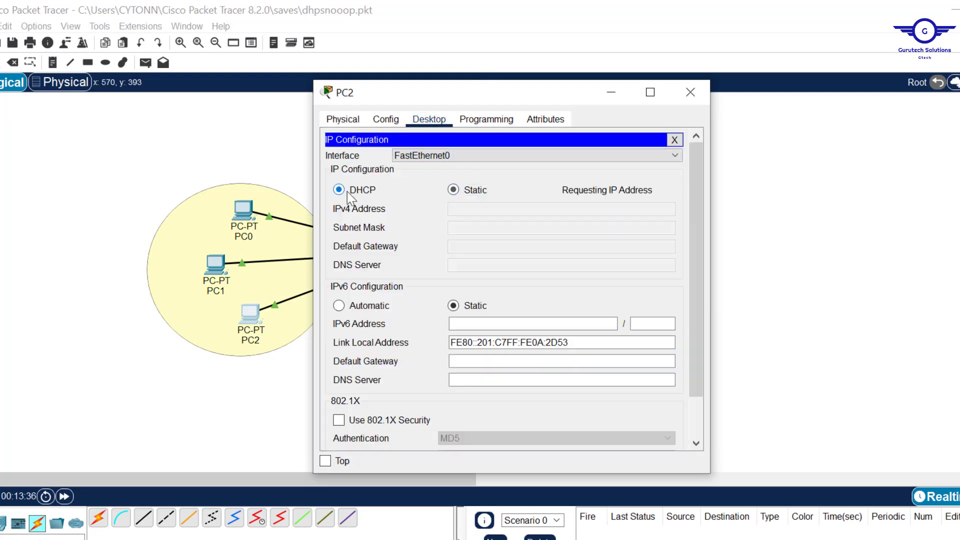
pyautogui.click(703, 107)
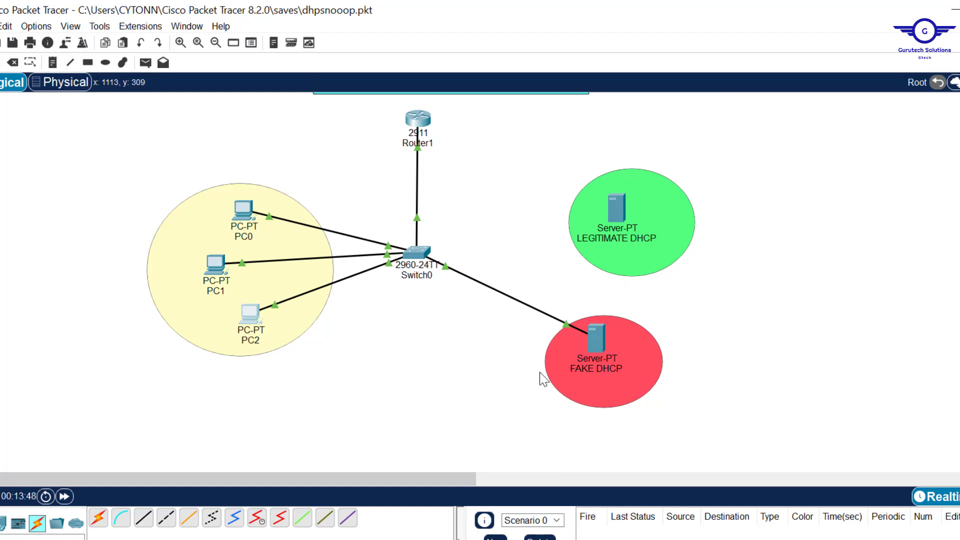
# Step: Reconnect the LEGITIMATE DHCP server to Switch0 using the automatic connection type
pyautogui.click(99, 518)
pyautogui.click(629, 207)
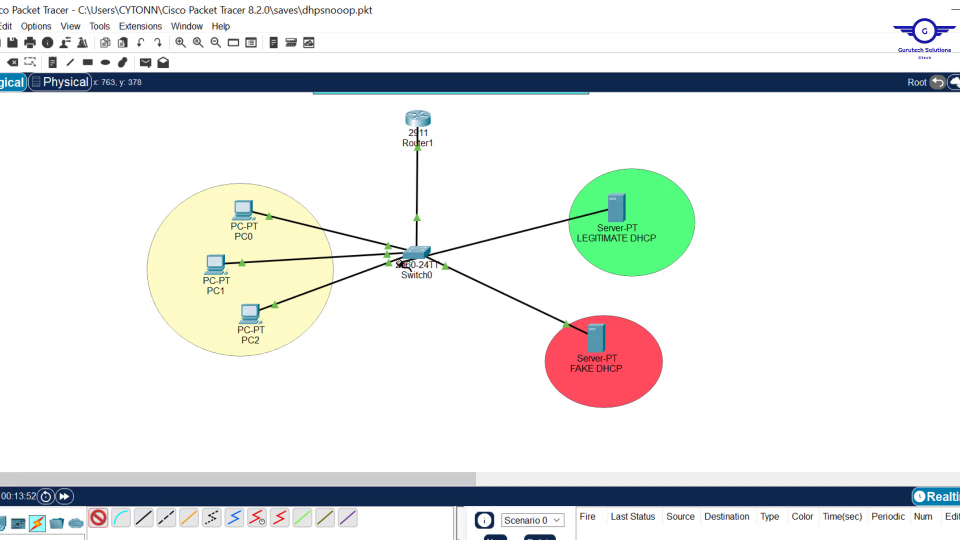
pyautogui.click(419, 255)
# Step: Set the start IP address of serverPool to 0.0.0.0 in the LEGITIMATE DHCP server's DHCP service
pyautogui.click(622, 207)
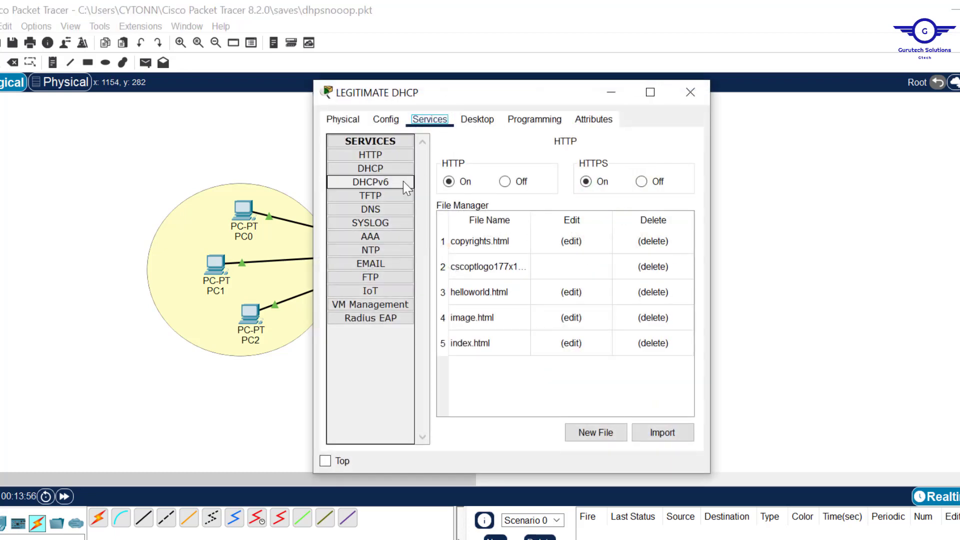
pyautogui.click(384, 170)
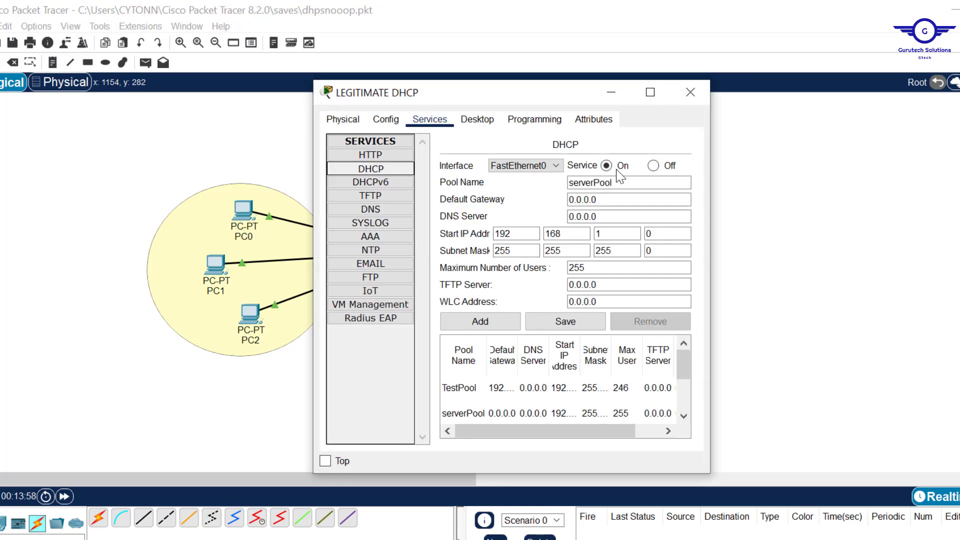
pyautogui.click(617, 234)
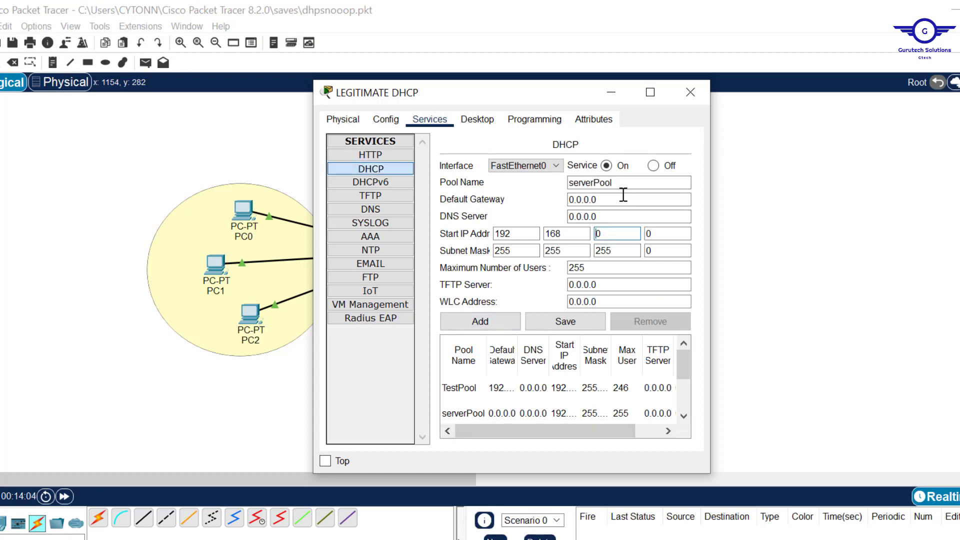
pyautogui.click(577, 234)
pyautogui.press('BackSpace')
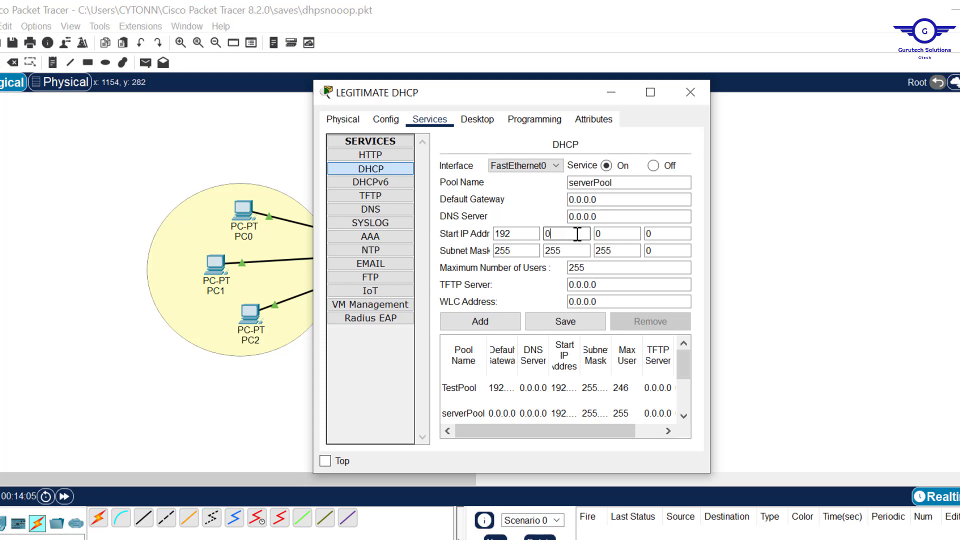
pyautogui.click(519, 234)
pyautogui.press('BackSpace')
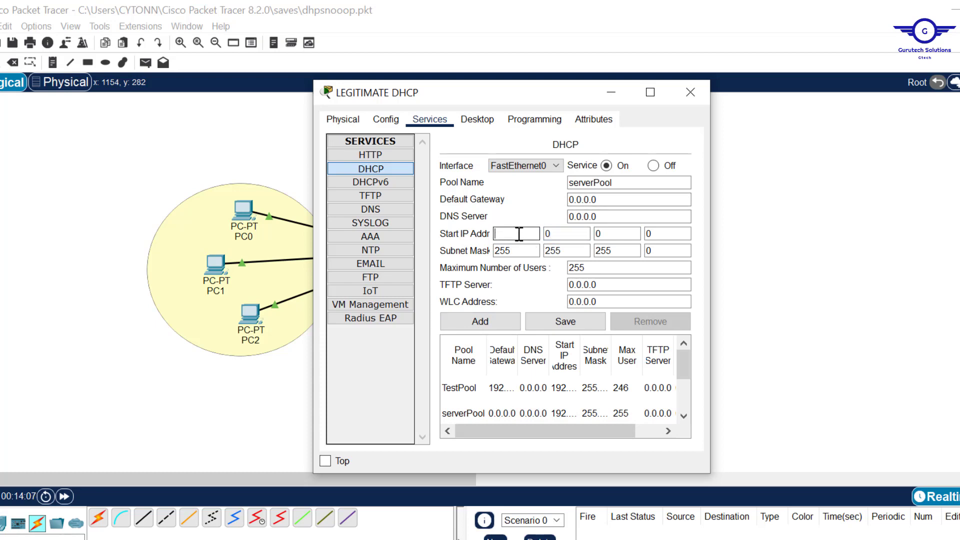
# Step: Set the subnet mask of serverPool to 0.0.0.0 and save the pool
pyautogui.click(568, 251)
pyautogui.press('BackSpace')
pyautogui.press('BackSpace')
pyautogui.press('BackSpace')
pyautogui.click(526, 254)
pyautogui.press('BackSpace')
pyautogui.click(622, 252)
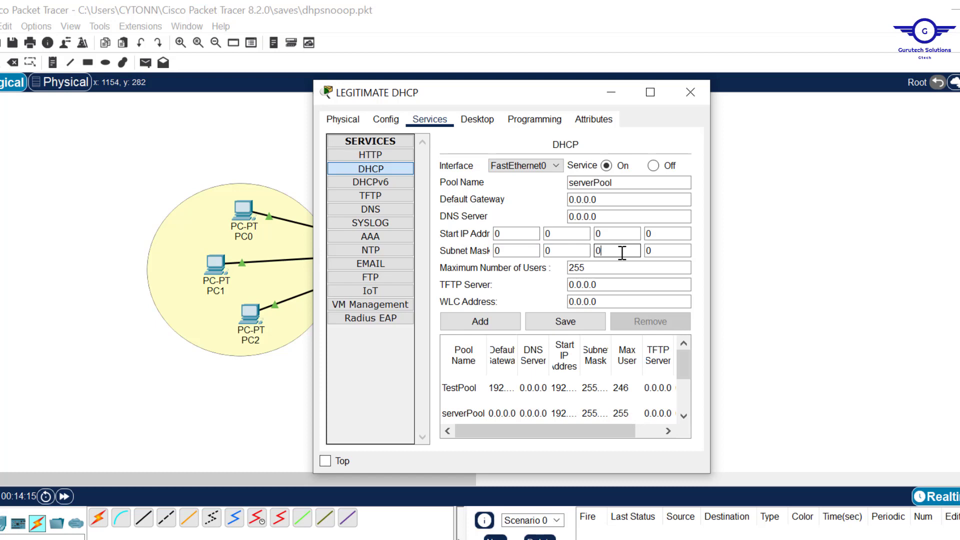
pyautogui.click(591, 322)
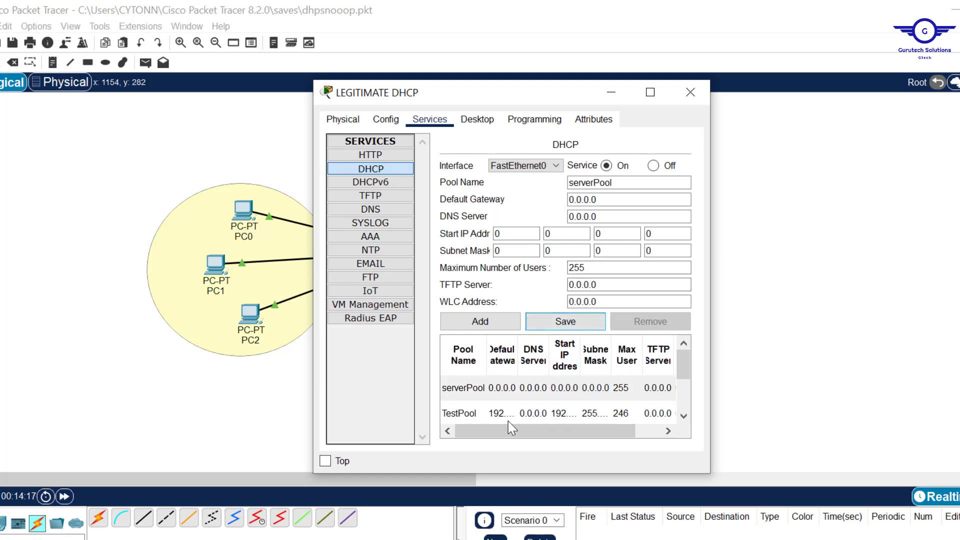
# Step: Review the settings of TestPool and serverPool, and minimize the LEGITIMATE DHCP server's window
pyautogui.click(482, 414)
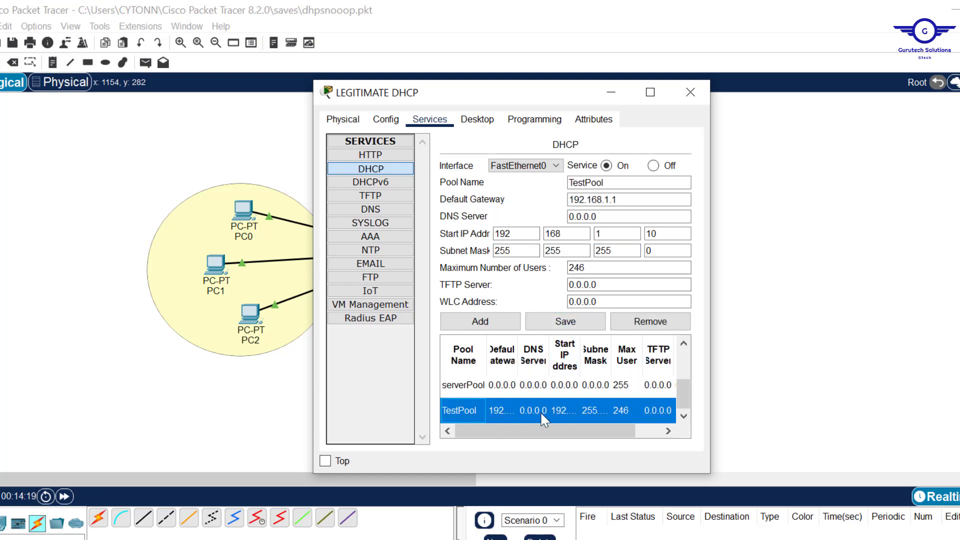
pyautogui.click(487, 386)
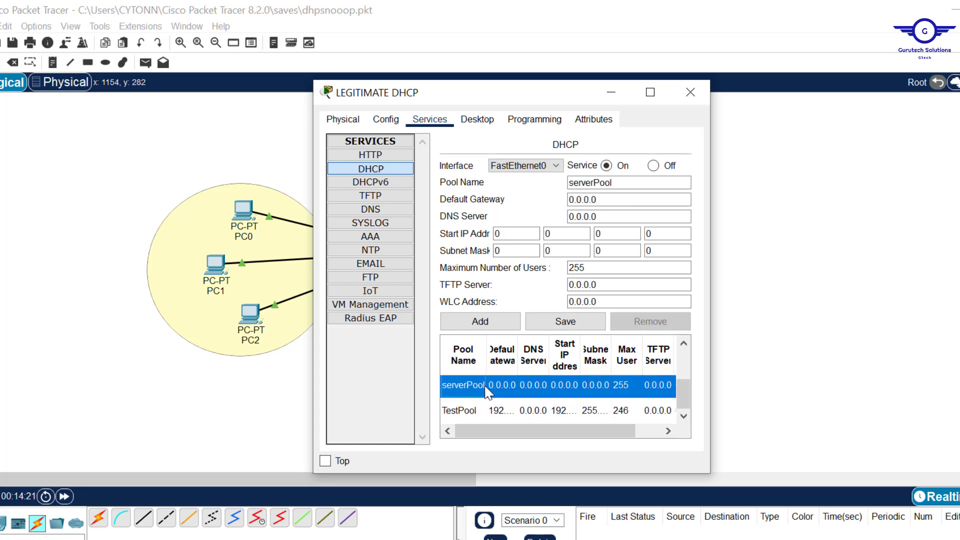
pyautogui.click(532, 413)
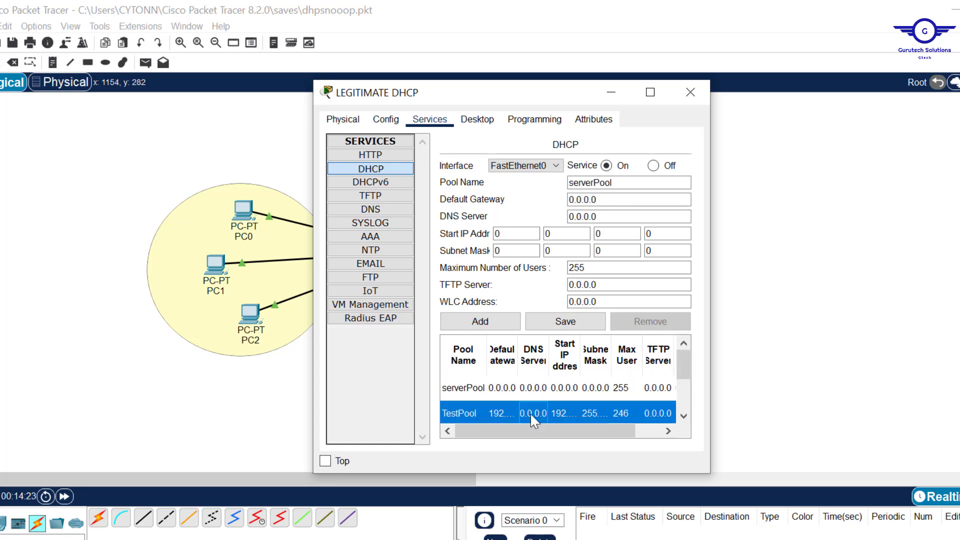
pyautogui.click(610, 95)
# Step: Delete the link between Switch0 and the FAKE DHCP server
pyautogui.press('Delete')
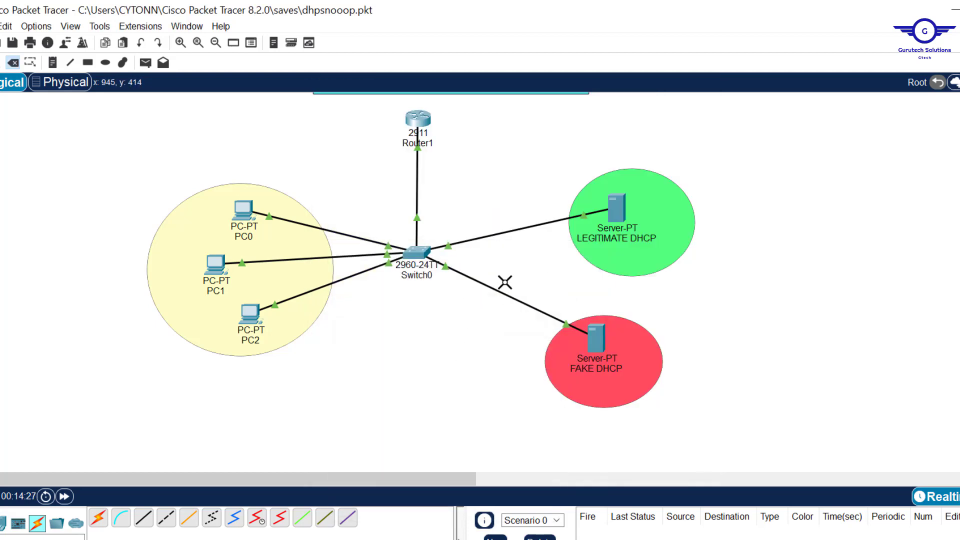
pyautogui.click(497, 294)
pyautogui.press('Escape')
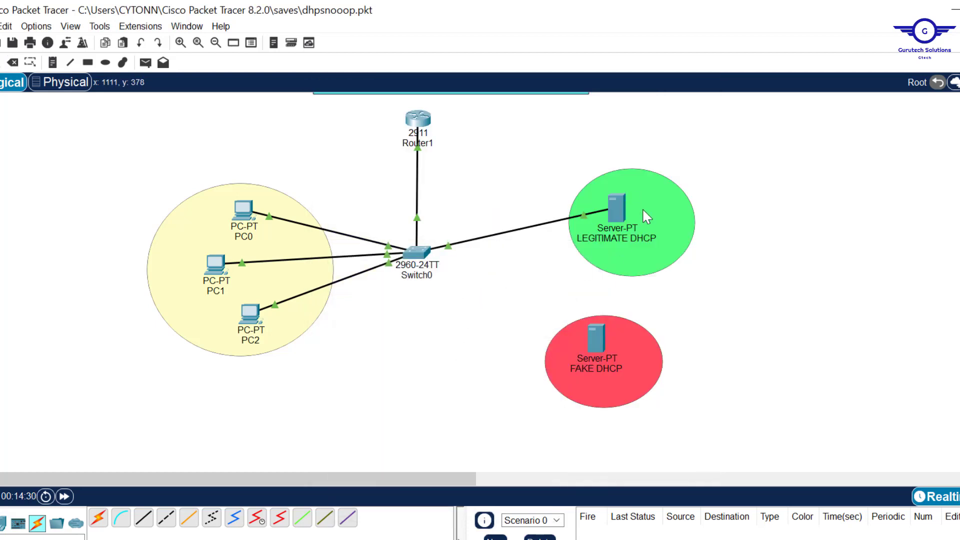
# Step: Request a new address for PC0 by switching its IP configuration to Static and back to DHCP, and close its window
pyautogui.click(244, 210)
pyautogui.click(370, 183)
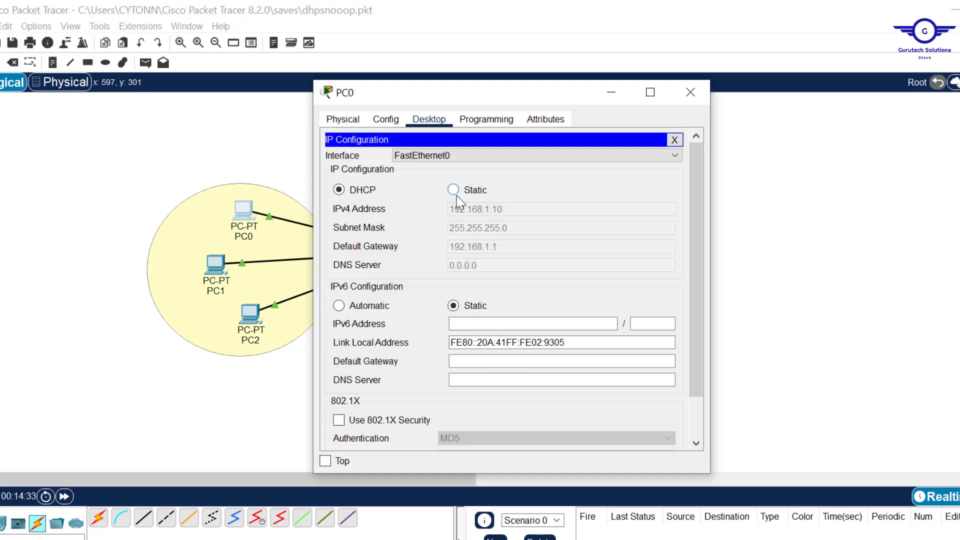
pyautogui.click(453, 189)
pyautogui.click(340, 190)
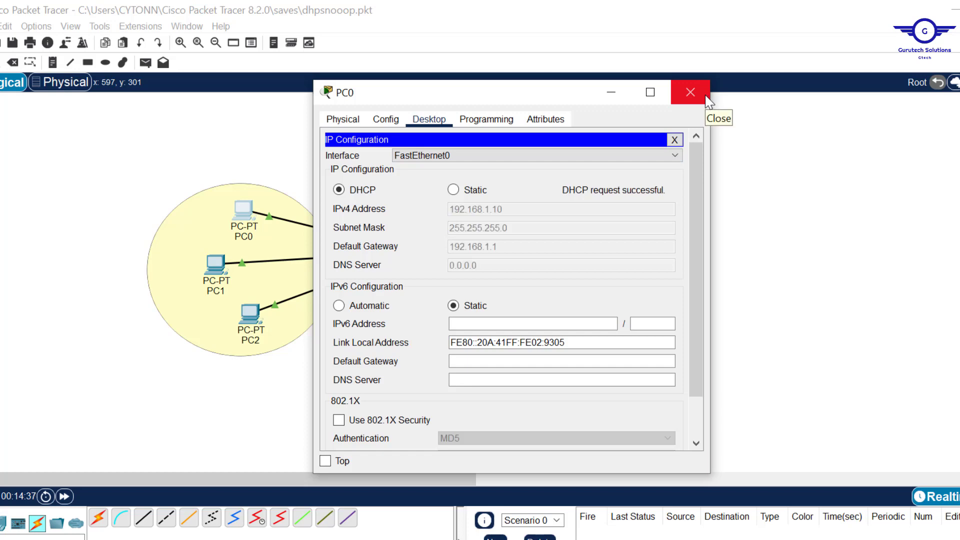
pyautogui.click(691, 92)
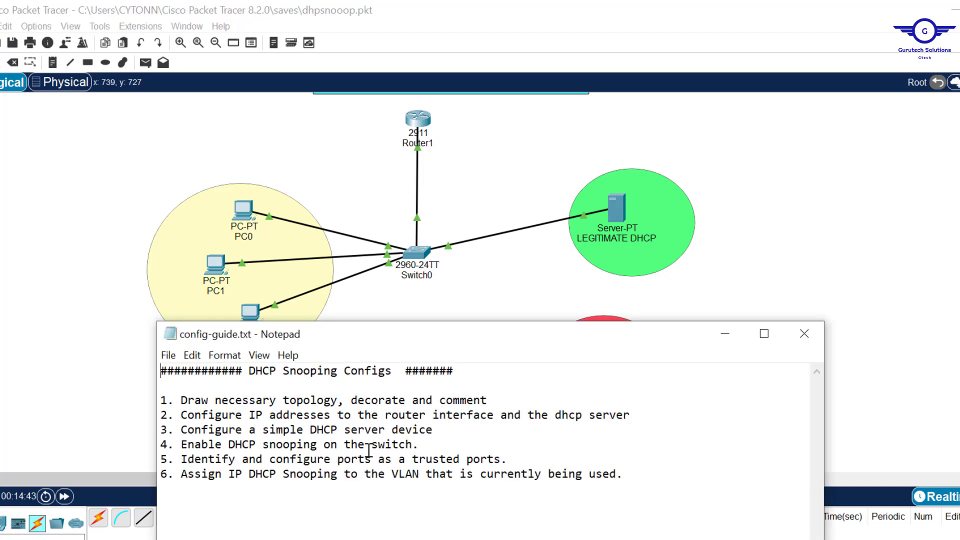
# Step: Highlight item 4 in the Notepad config guide, and enter global configuration mode on Switch0 in Packet Tracer with en and conf t
pyautogui.moveTo(433, 444); pyautogui.dragTo(178, 450)
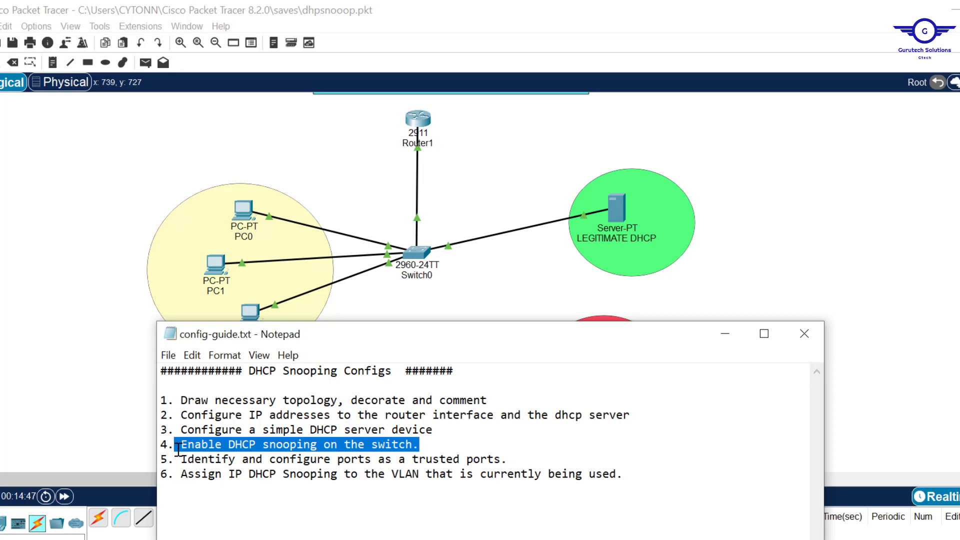
pyautogui.click(499, 288)
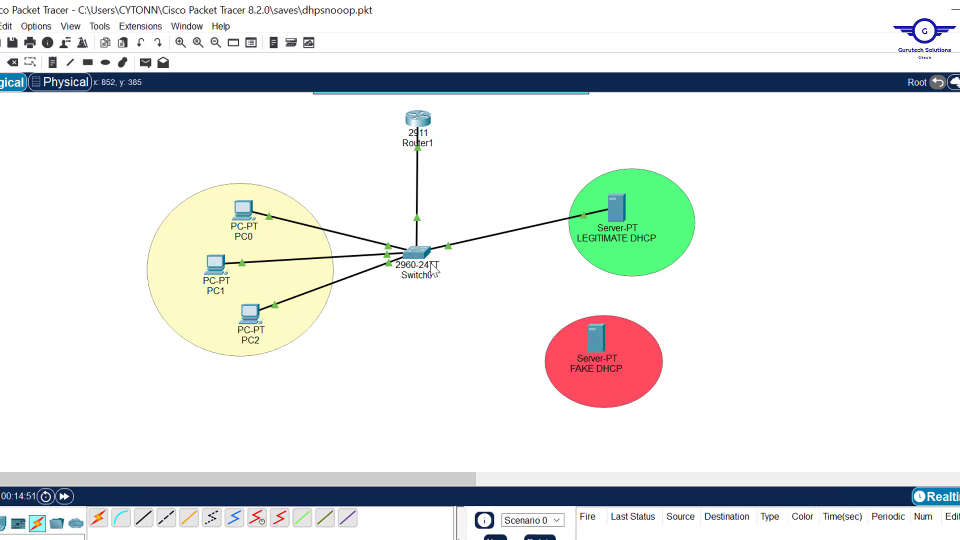
pyautogui.doubleClick(416, 256)
pyautogui.click(420, 120)
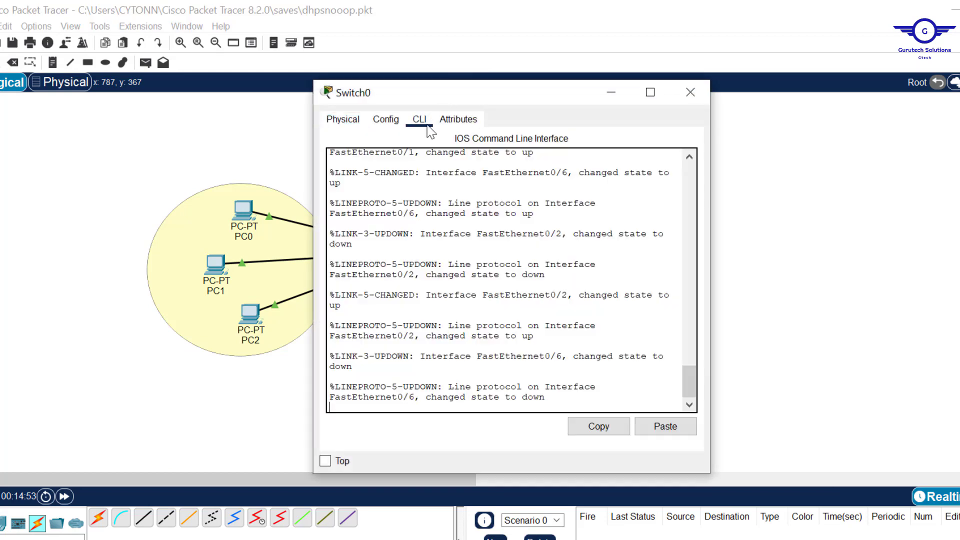
pyautogui.press('Return')
pyautogui.press('Return')
pyautogui.write('en')
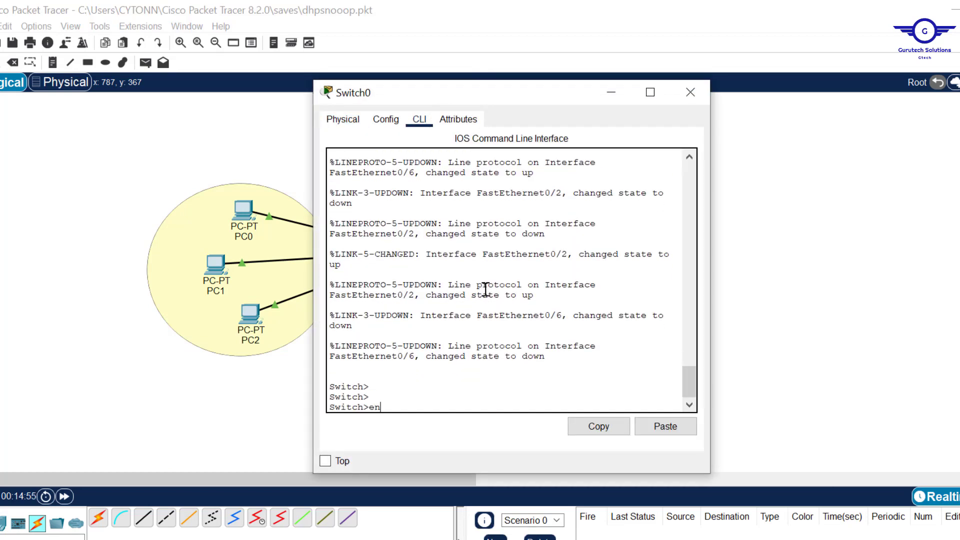
pyautogui.press('Return')
pyautogui.write('conf t')
pyautogui.press('Return')
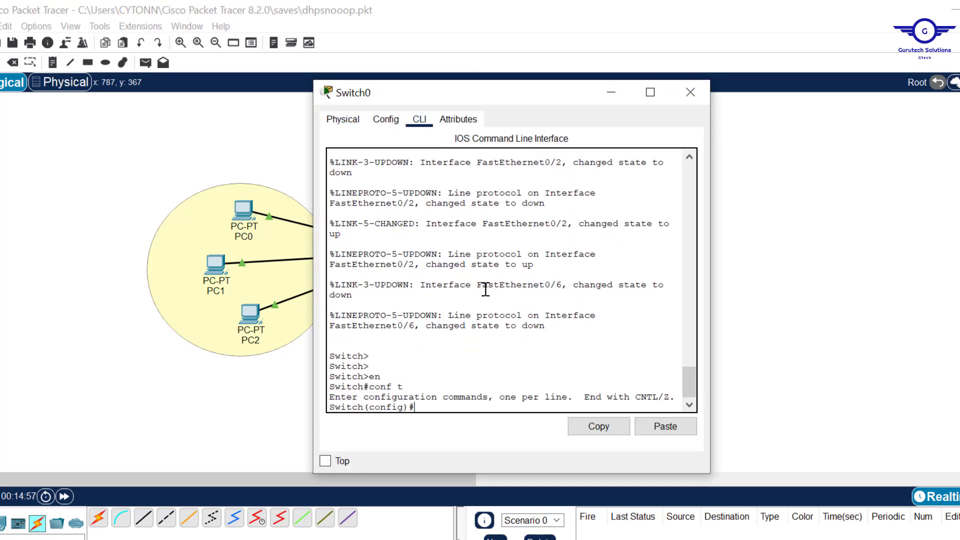
pyautogui.press('Return')
pyautogui.press('Return')
pyautogui.press('Return')
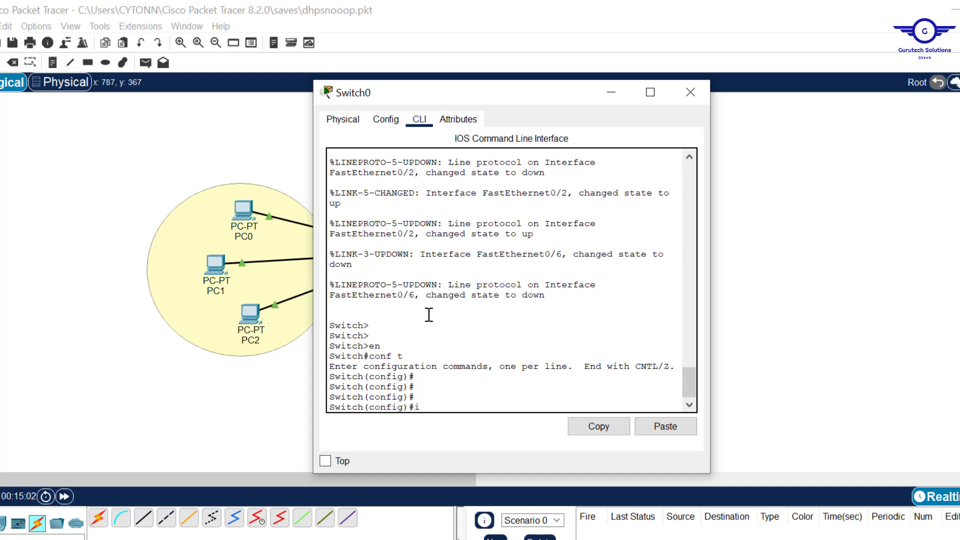
# Step: List the options of the ip dhcp snooping command and enable DHCP snooping globally on Switch0
pyautogui.press('Tab')
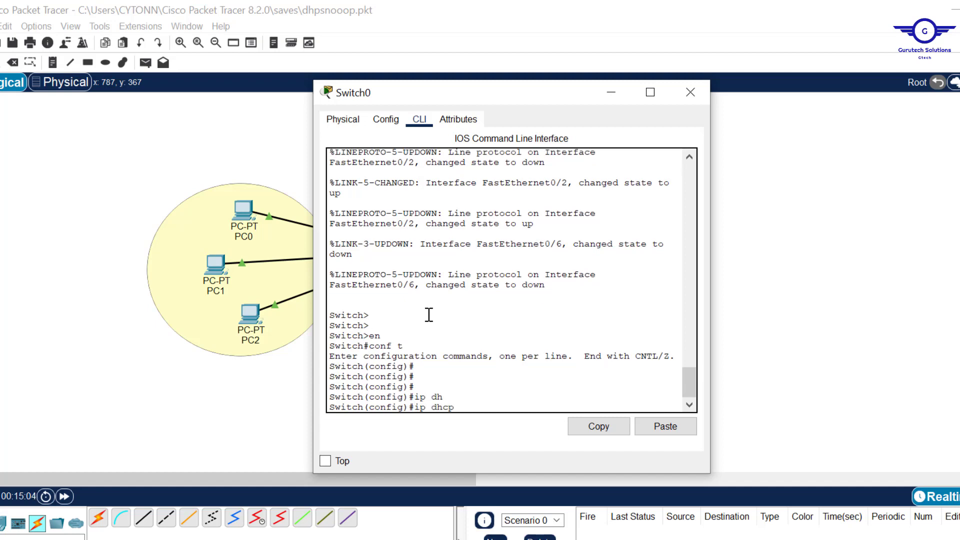
pyautogui.write('s')
pyautogui.press('Tab')
pyautogui.write('?')
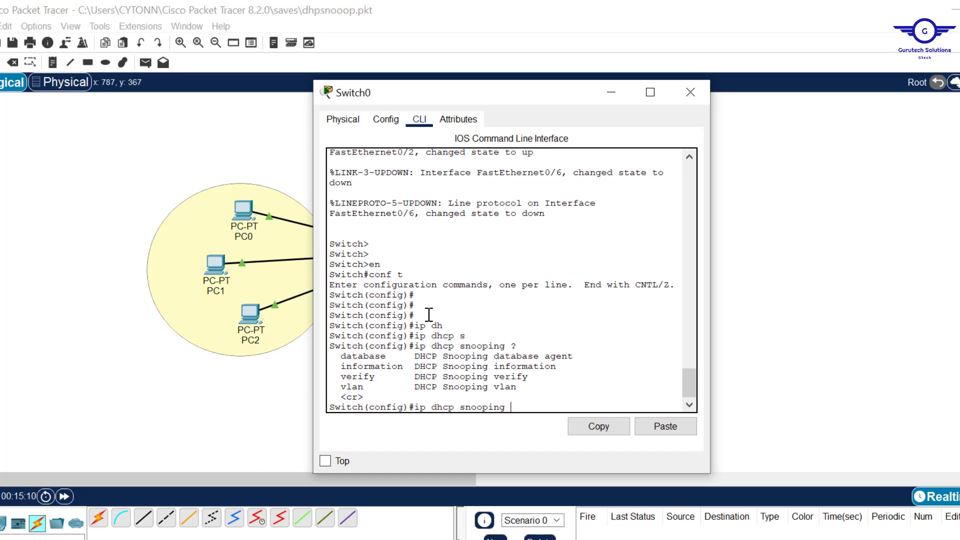
pyautogui.press('Return')
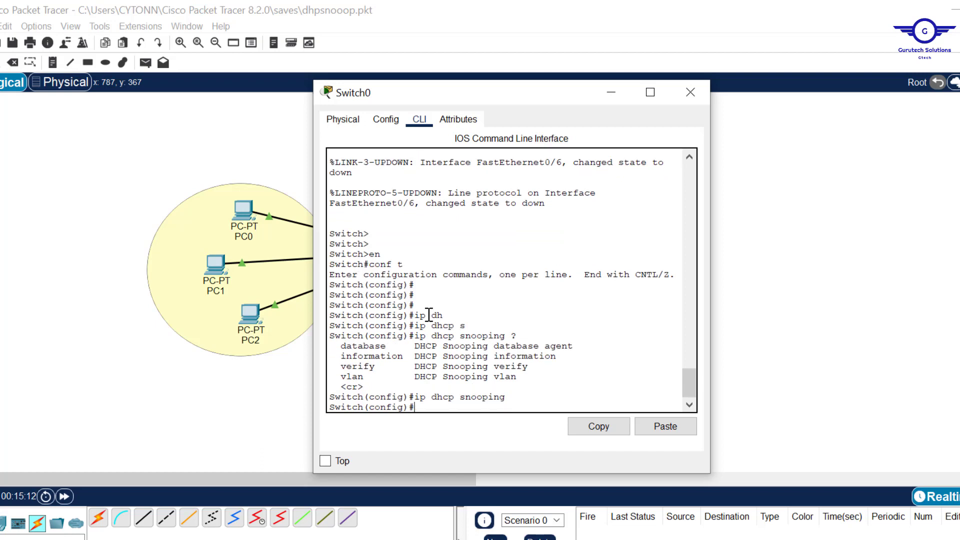
pyautogui.moveTo(512, 403); pyautogui.dragTo(418, 402)
pyautogui.click(418, 402)
# Step: Switch to the Notepad config guide and review items 5 and 6 on trusted ports and assigning snooping to the VLAN
pyautogui.hotkey('alt', 'Tab')
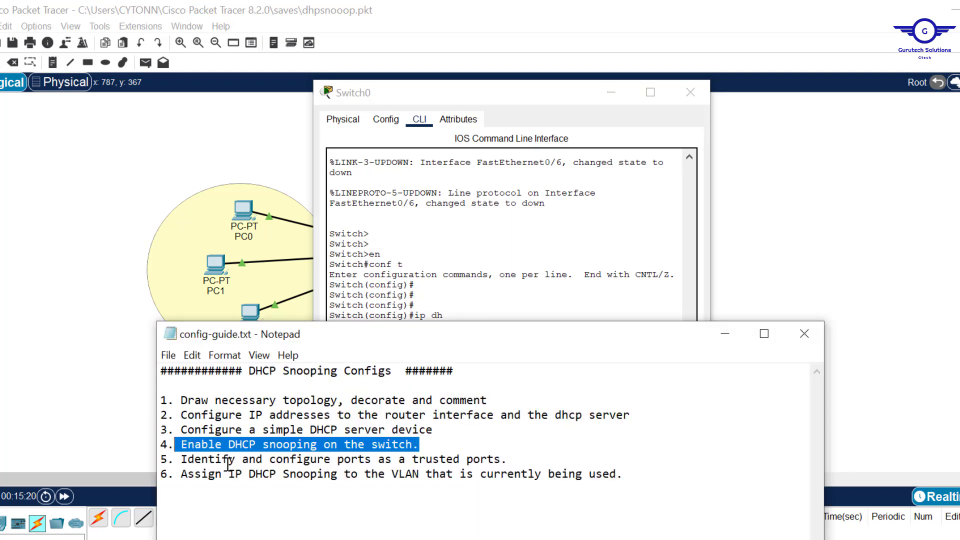
pyautogui.moveTo(181, 459); pyautogui.dragTo(522, 458)
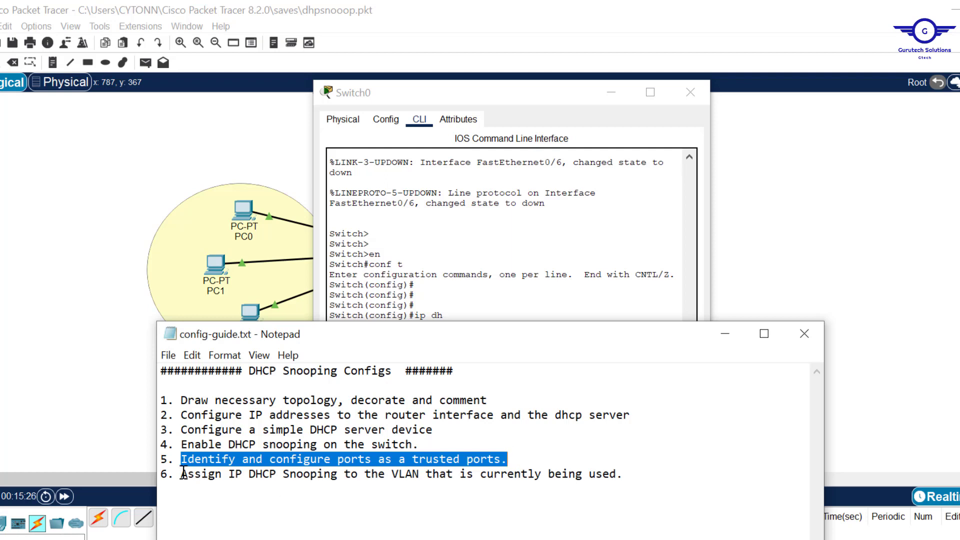
pyautogui.moveTo(189, 471); pyautogui.dragTo(647, 482)
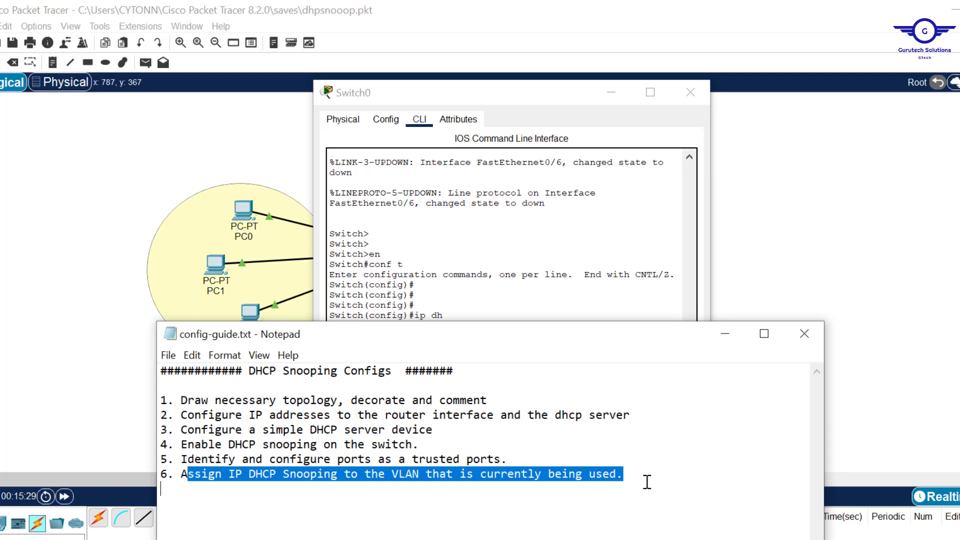
pyautogui.click(575, 263)
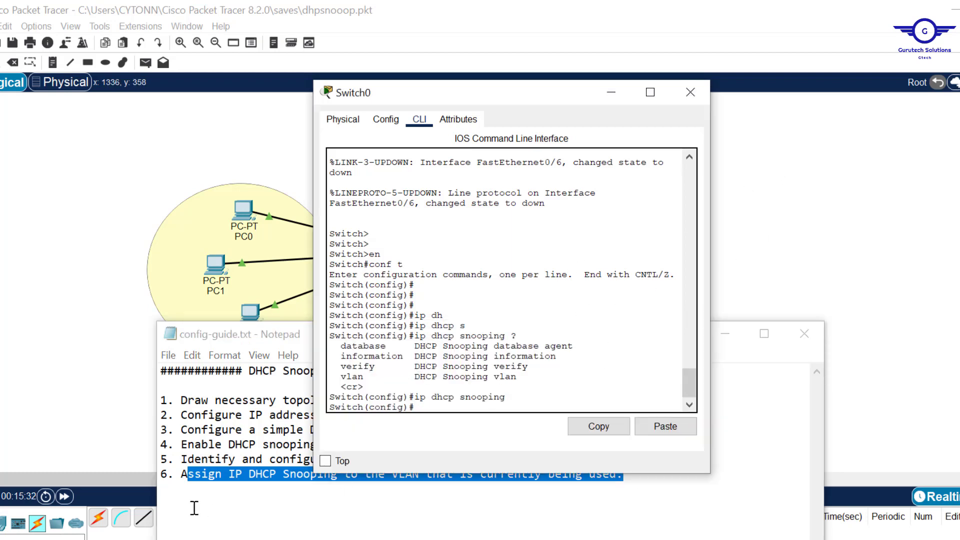
pyautogui.click(195, 468)
pyautogui.moveTo(182, 458); pyautogui.dragTo(520, 458)
pyautogui.click(787, 270)
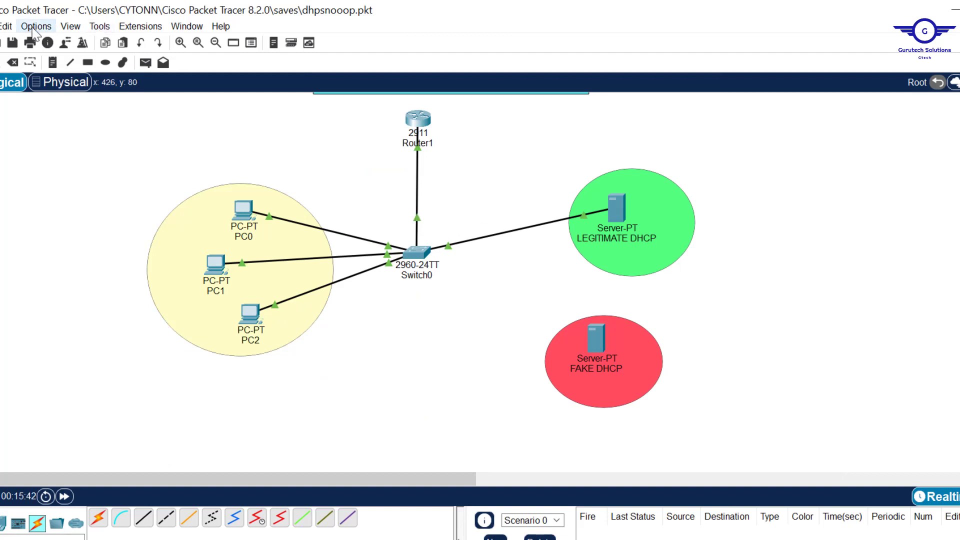
# Step: Enable Always Show Port Labels in Logical Workspace in the preferences and close them
pyautogui.click(4, 26)
pyautogui.moveTo(70, 26)
pyautogui.press('Escape')
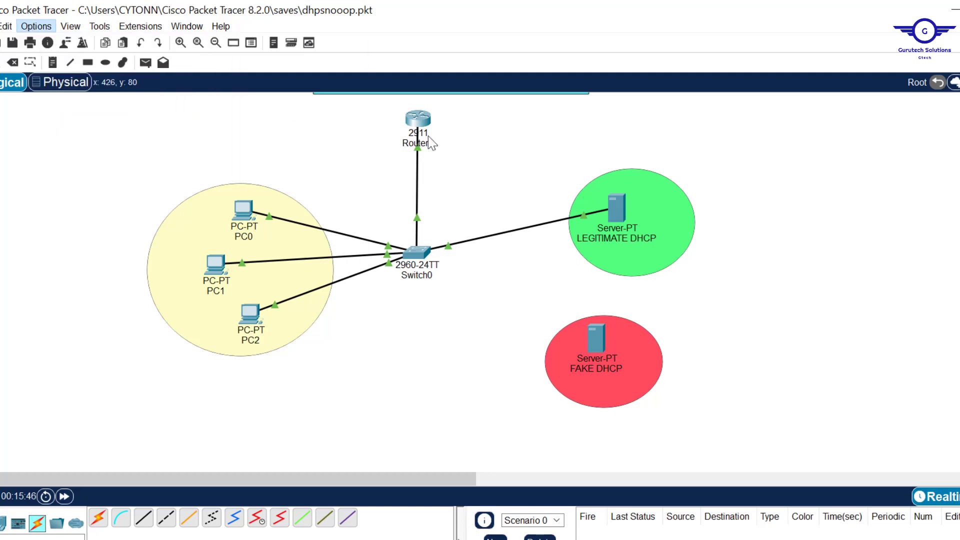
pyautogui.hotkey('ctrl', 'r')
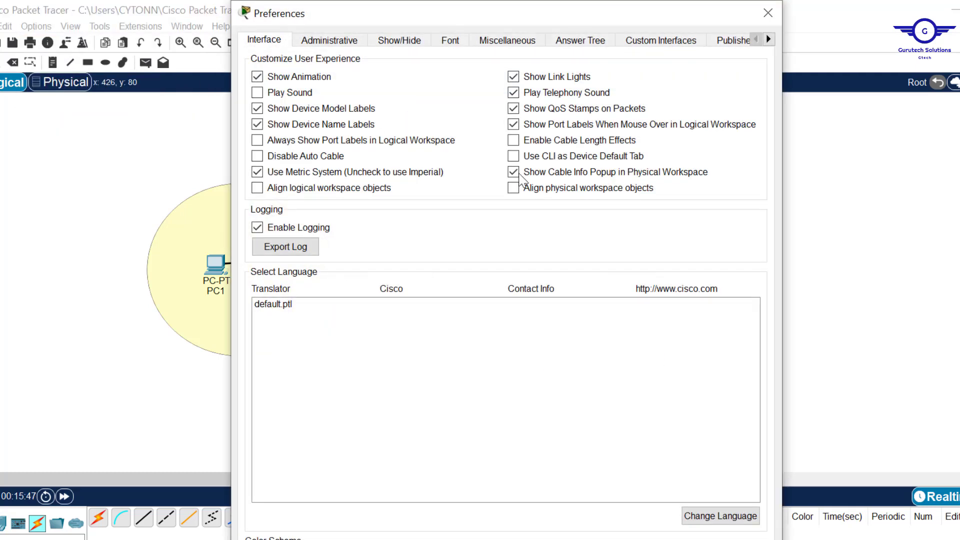
pyautogui.click(284, 142)
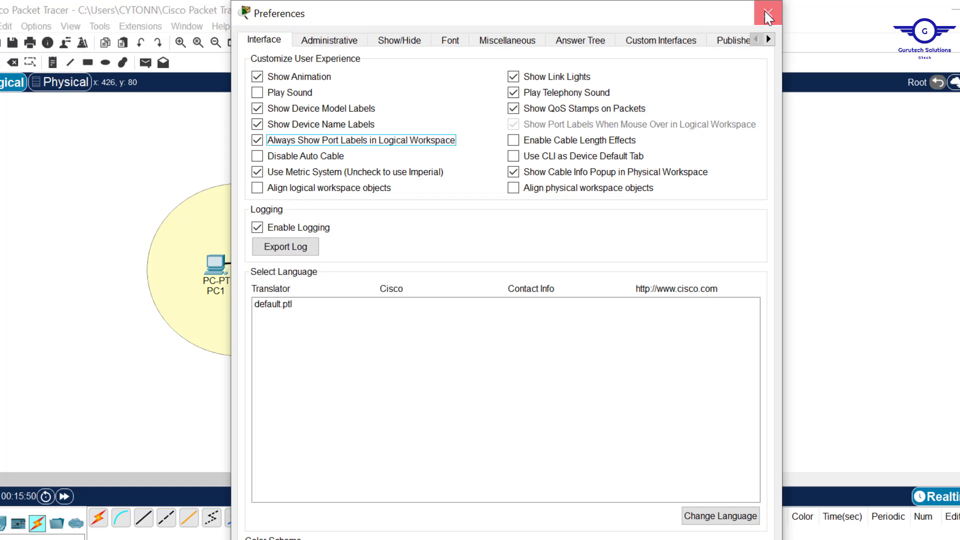
pyautogui.click(768, 12)
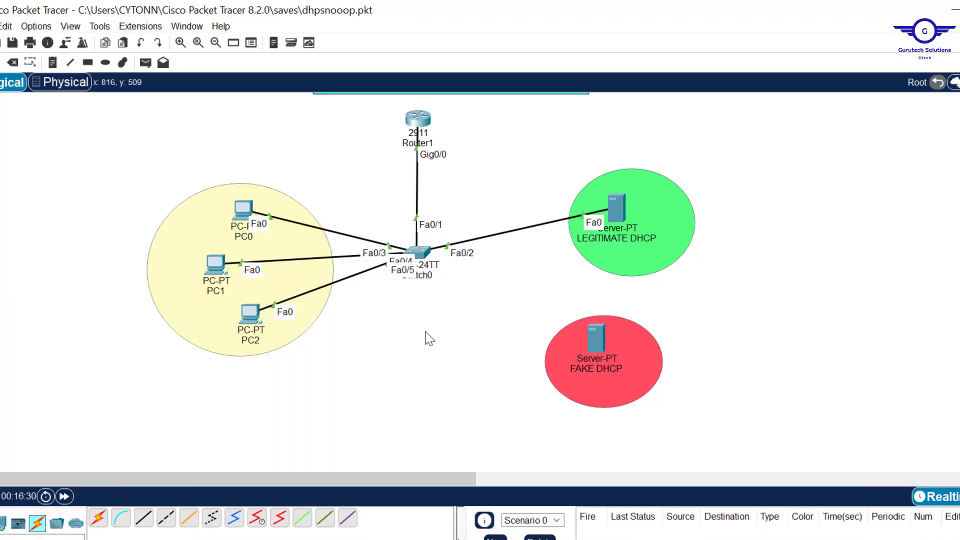
# Step: Open Switch0's command line and enter interface range configuration for fa0/1-2, moving the window clear of the topology
pyautogui.click(420, 253)
pyautogui.click(505, 369)
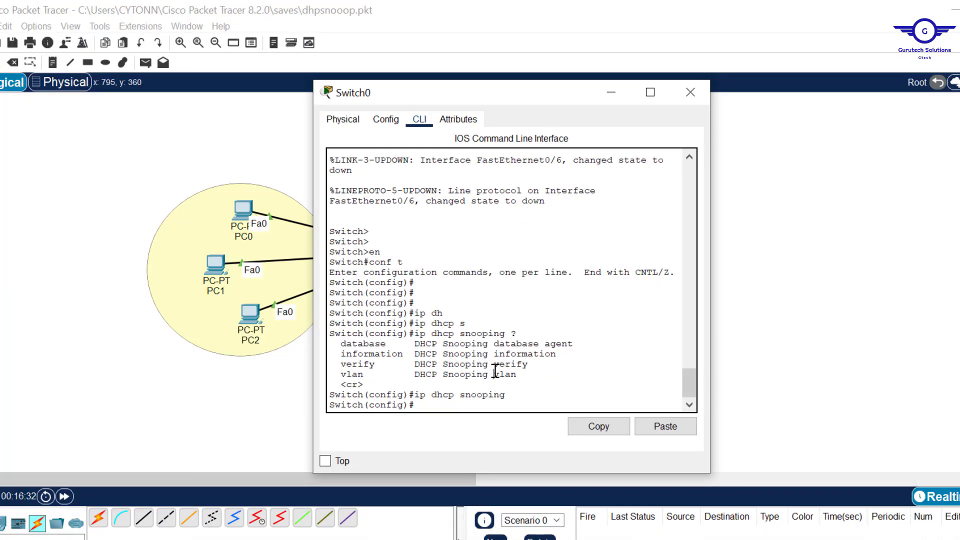
pyautogui.press('Return')
pyautogui.press('Return')
pyautogui.press('Return')
pyautogui.write('int range fa0/1-2')
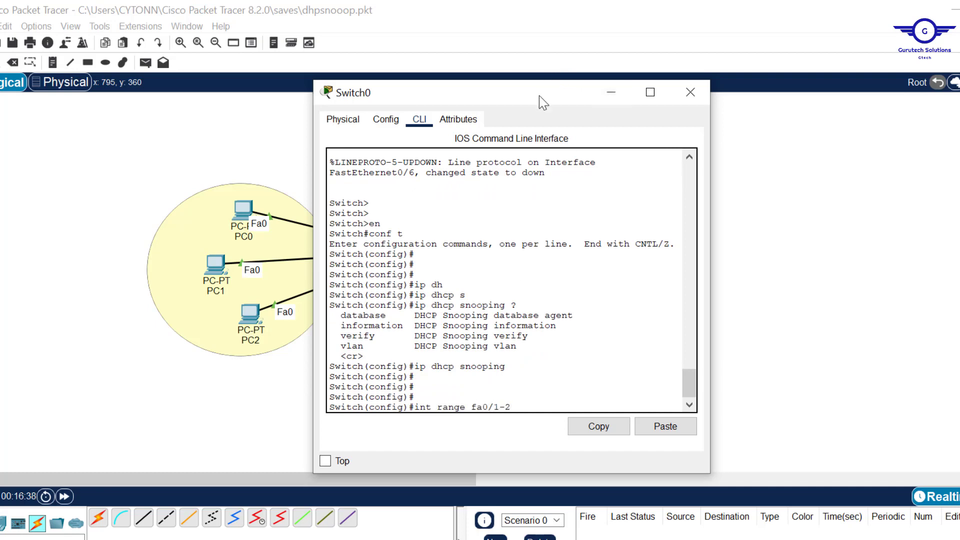
pyautogui.moveTo(539, 96); pyautogui.dragTo(790, 65)
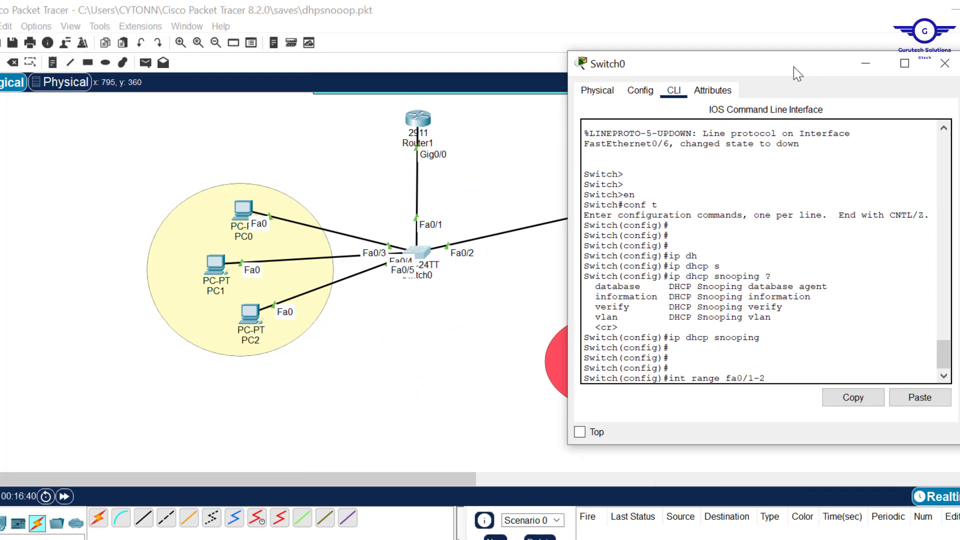
pyautogui.press('Return')
pyautogui.press('Return')
pyautogui.press('Return')
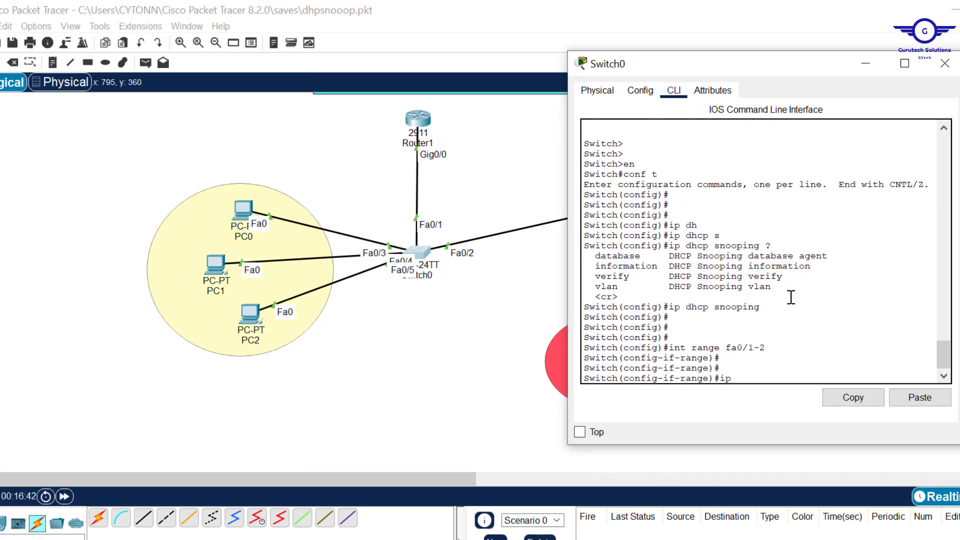
# Step: Set the selected interface range as trusted with ip dhcp snooping trust and exit to global configuration mode
pyautogui.write('ip dhc')
pyautogui.press('Tab')
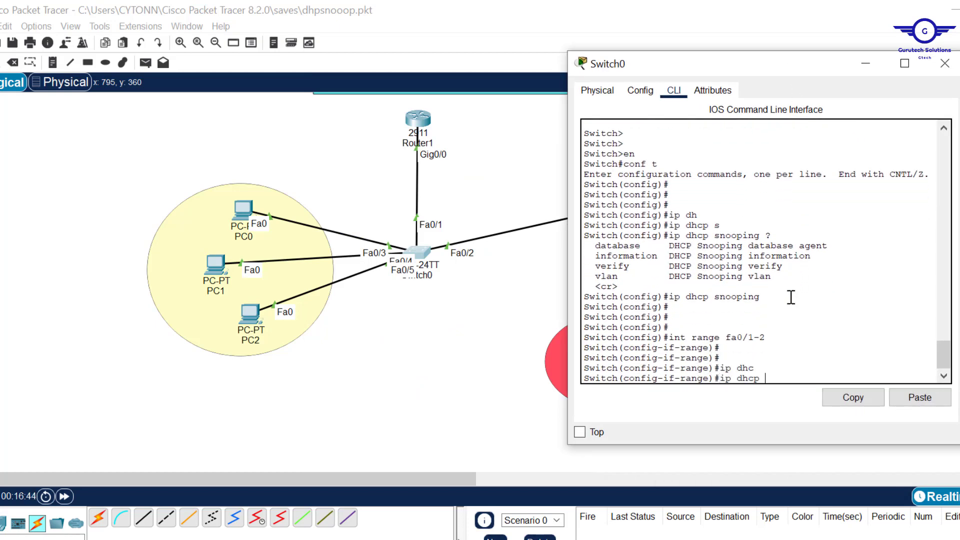
pyautogui.write('s')
pyautogui.press('Tab')
pyautogui.write('tr')
pyautogui.press('Tab')
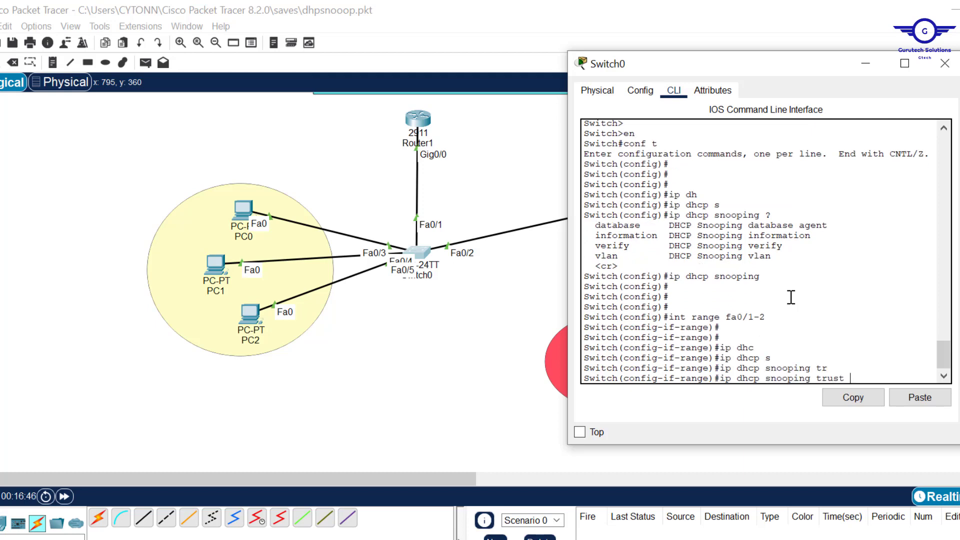
pyautogui.press('Return')
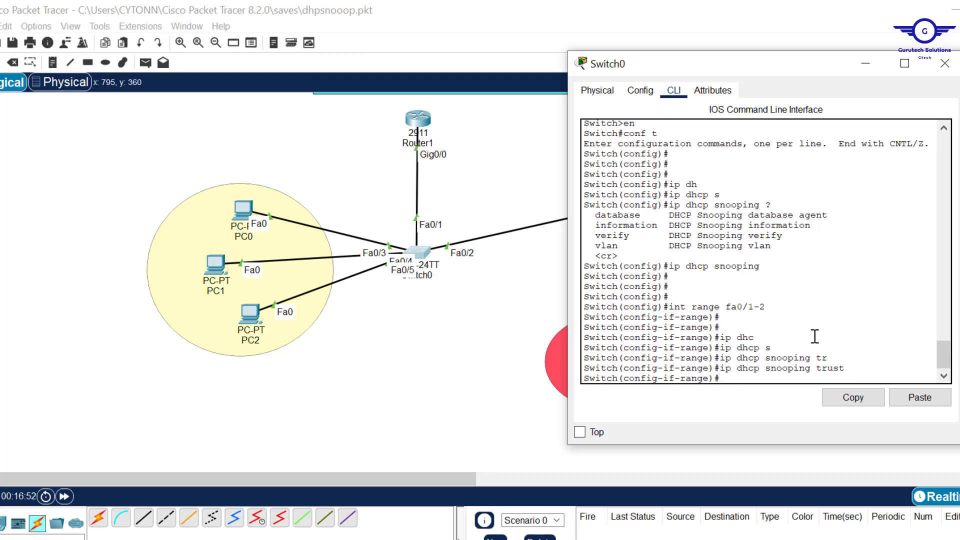
pyautogui.press('Return')
pyautogui.press('Return')
pyautogui.press('Return')
pyautogui.press('Return')
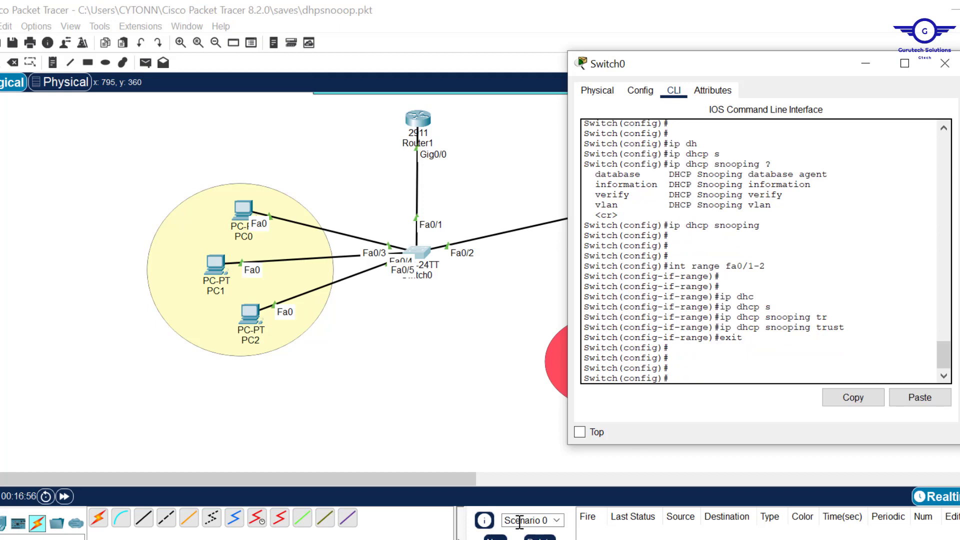
# Step: Check the next item in the Notepad config guide, and list Switch0's VLANs in Packet Tracer with do sh vlan
pyautogui.hotkey('alt', 'Tab')
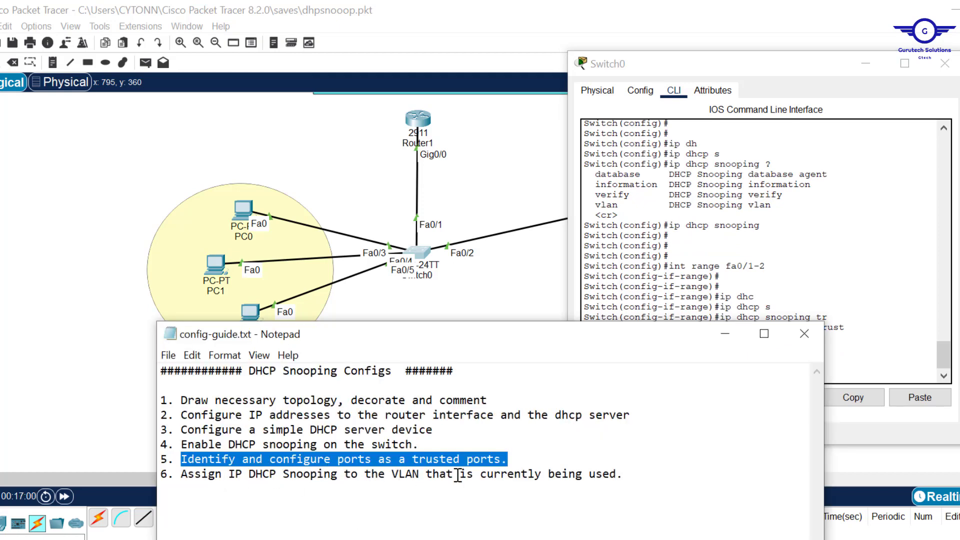
pyautogui.click(720, 276)
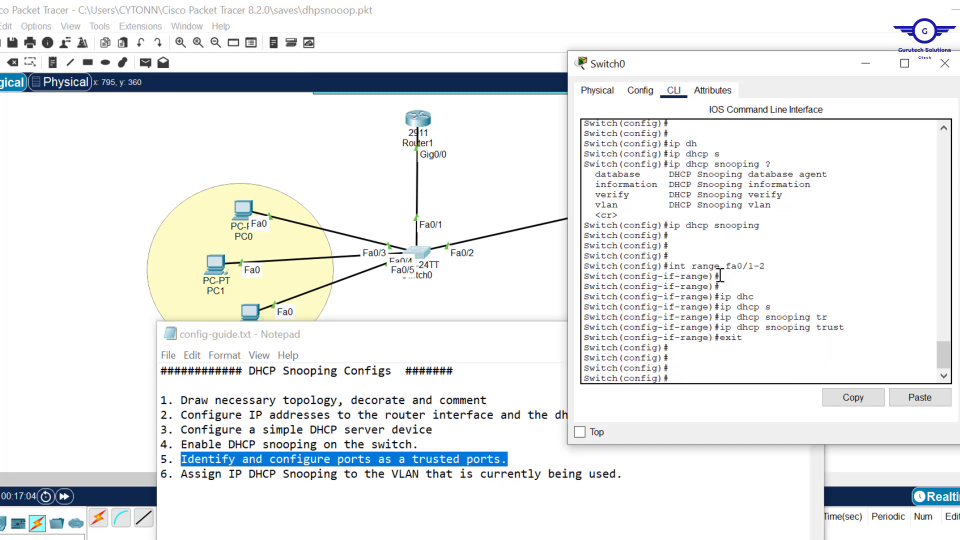
pyautogui.press('Return')
pyautogui.press('Return')
pyautogui.press('Return')
pyautogui.press('Return')
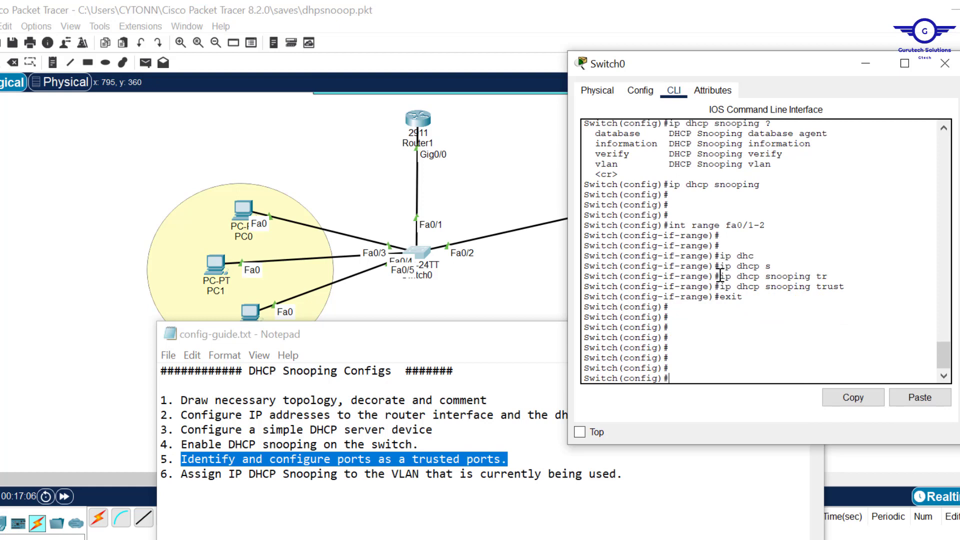
pyautogui.write('do sh vlan')
pyautogui.press('Return')
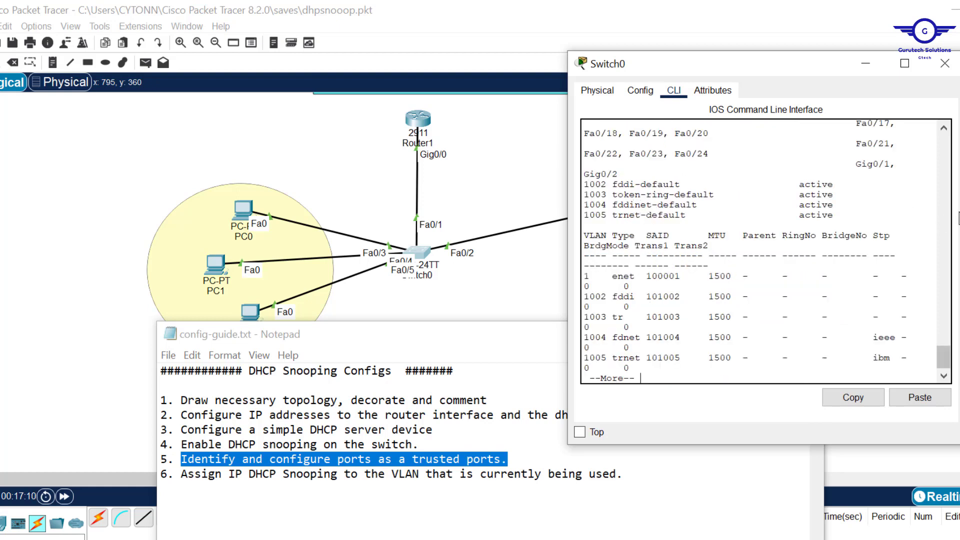
# Step: Widen the Switch0 window so the VLAN table fits and page through the listing to its end
pyautogui.moveTo(959, 240); pyautogui.dragTo(959, 240)
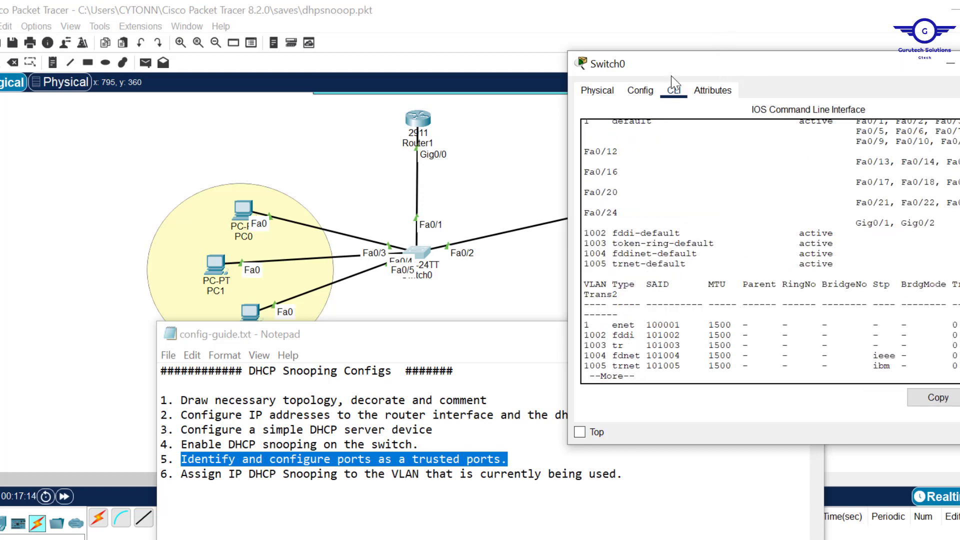
pyautogui.moveTo(696, 65); pyautogui.dragTo(521, 71)
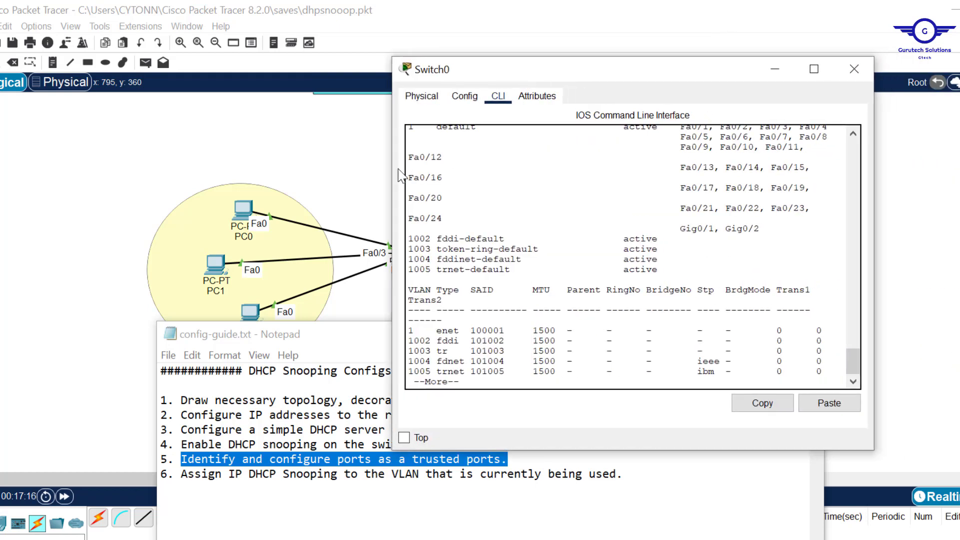
pyautogui.moveTo(398, 175); pyautogui.dragTo(293, 175)
pyautogui.press('space')
pyautogui.press('Return')
pyautogui.press('Return')
pyautogui.press('Return')
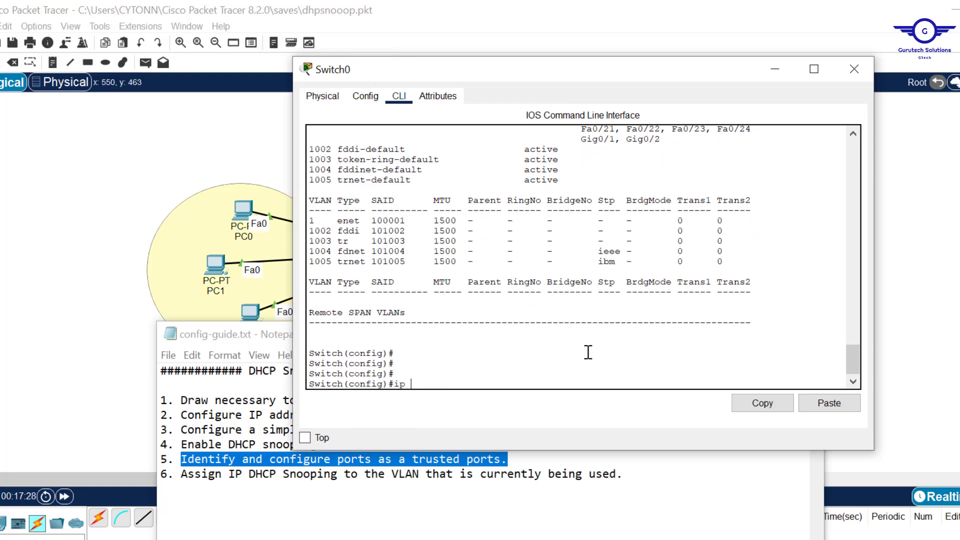
# Step: Assign DHCP snooping to VLAN 1 with ip dhcp snooping vlan 1
pyautogui.write('ip dhc')
pyautogui.press('Tab')
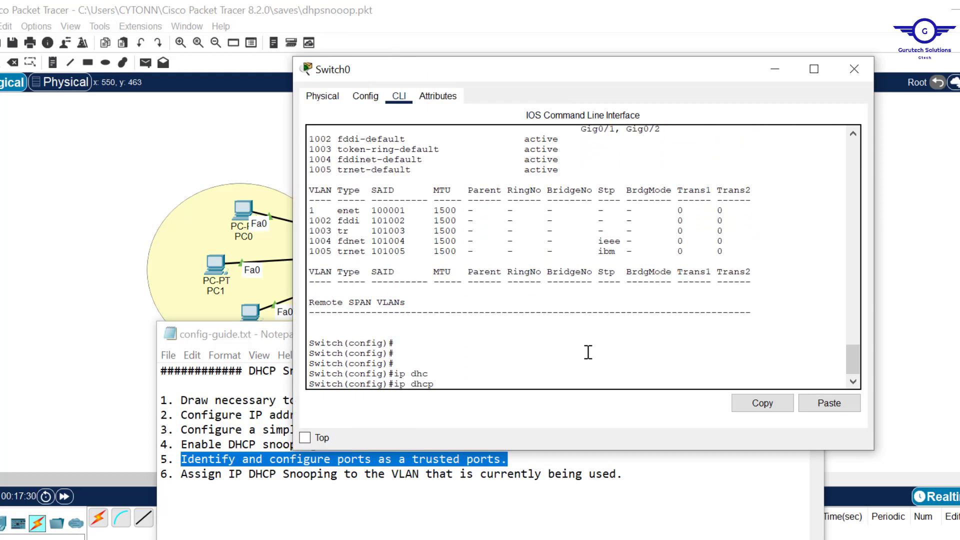
pyautogui.write('s')
pyautogui.press('Tab')
pyautogui.write('v')
pyautogui.press('Tab')
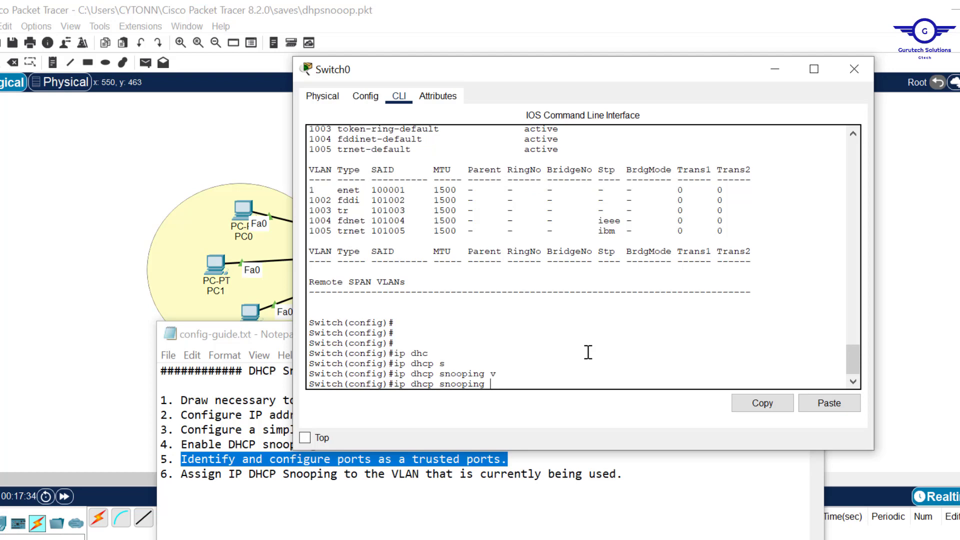
pyautogui.write('vlan')
pyautogui.press('Tab')
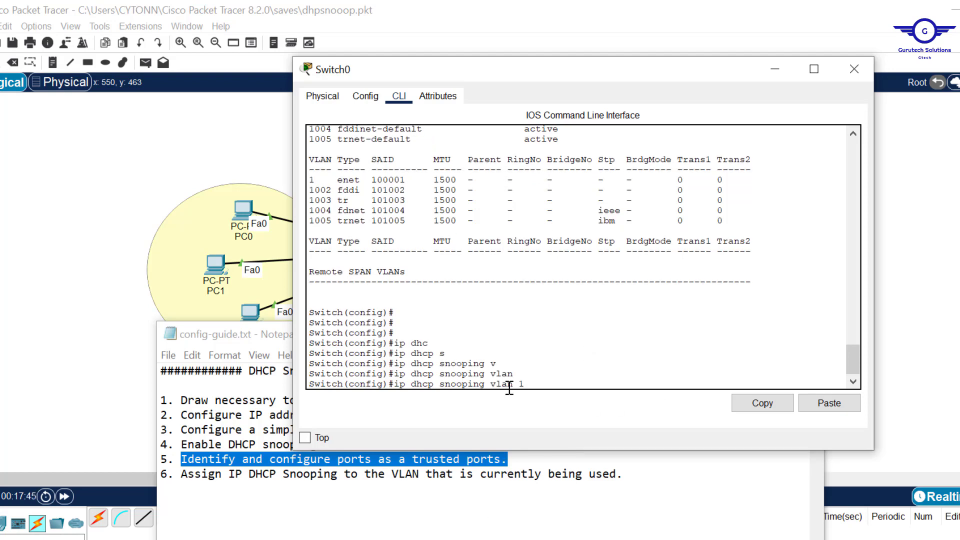
pyautogui.write('1')
pyautogui.press('Return')
pyautogui.press('Return')
pyautogui.press('Return')
# Step: Save the switch configuration with do wr, minimise the Switch0 window and return to the full topology
pyautogui.write('do w')
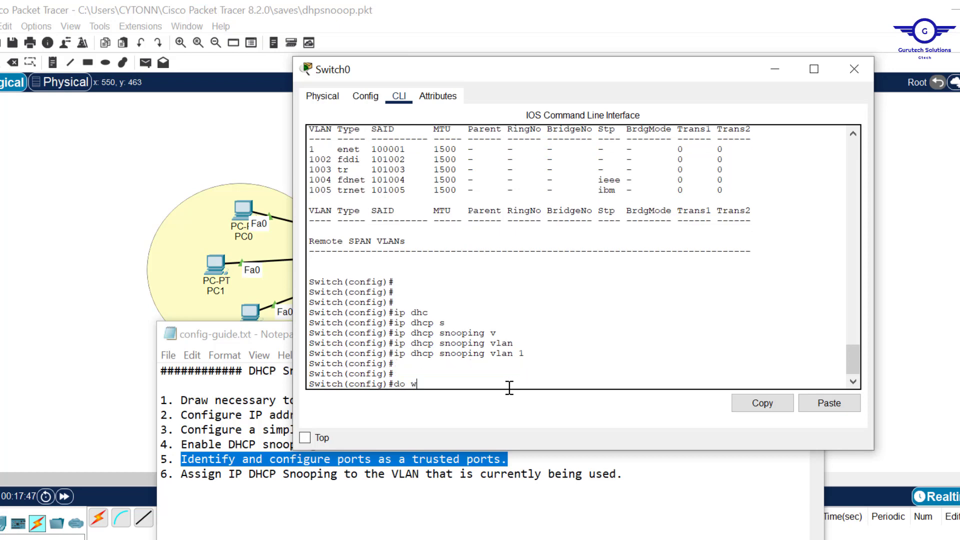
pyautogui.write('r')
pyautogui.press('Return')
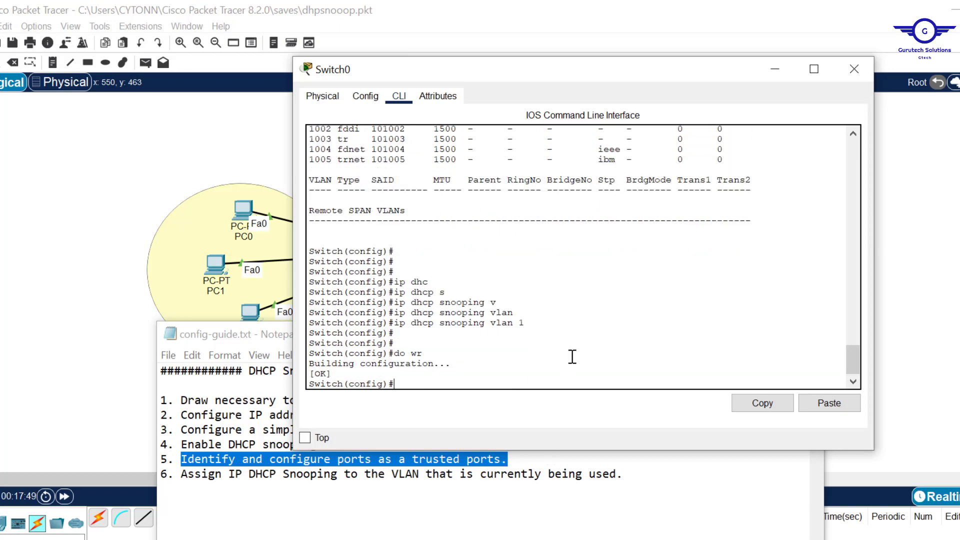
pyautogui.click(776, 70)
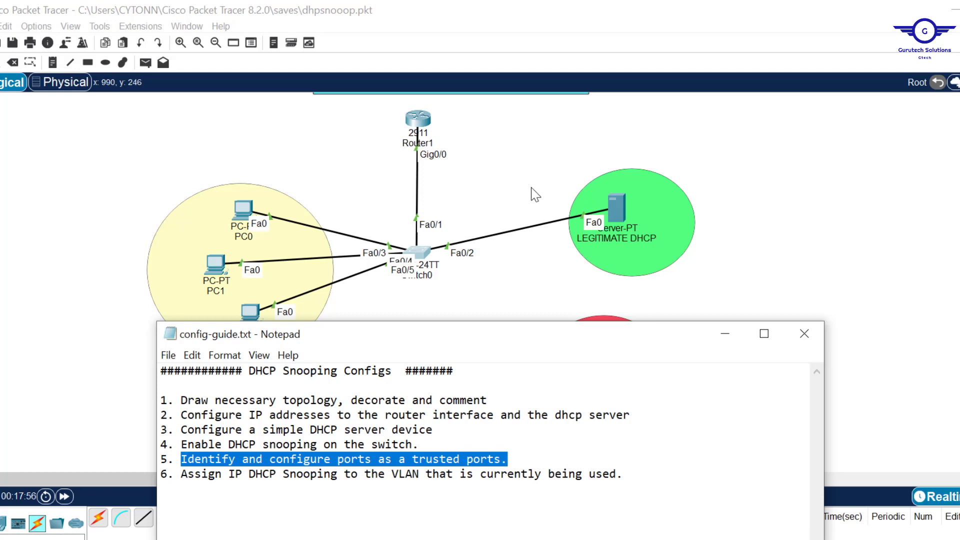
pyautogui.click(485, 191)
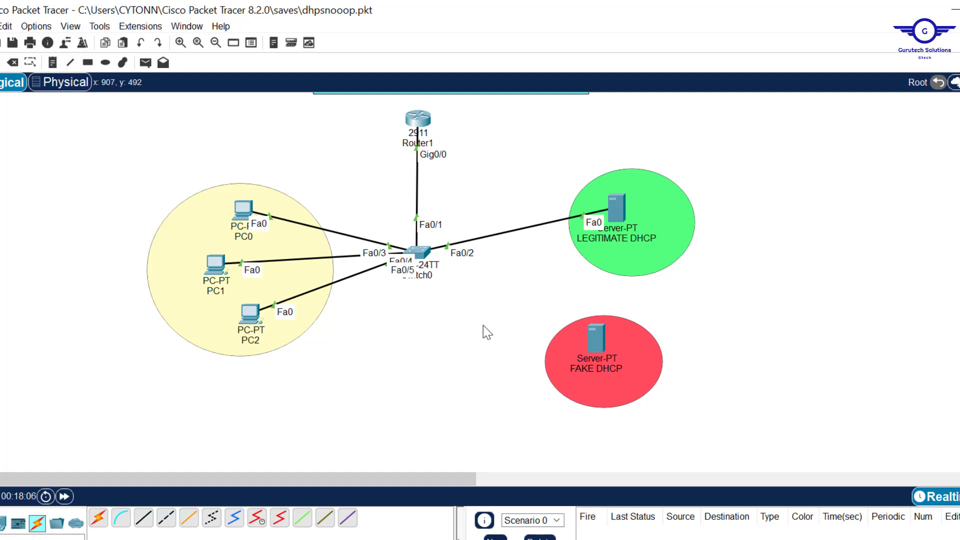
# Step: Request a fresh DHCP lease on PC2 by switching its IP configuration to Static and back to DHCP, and close the window
pyautogui.click(254, 321)
pyautogui.click(373, 175)
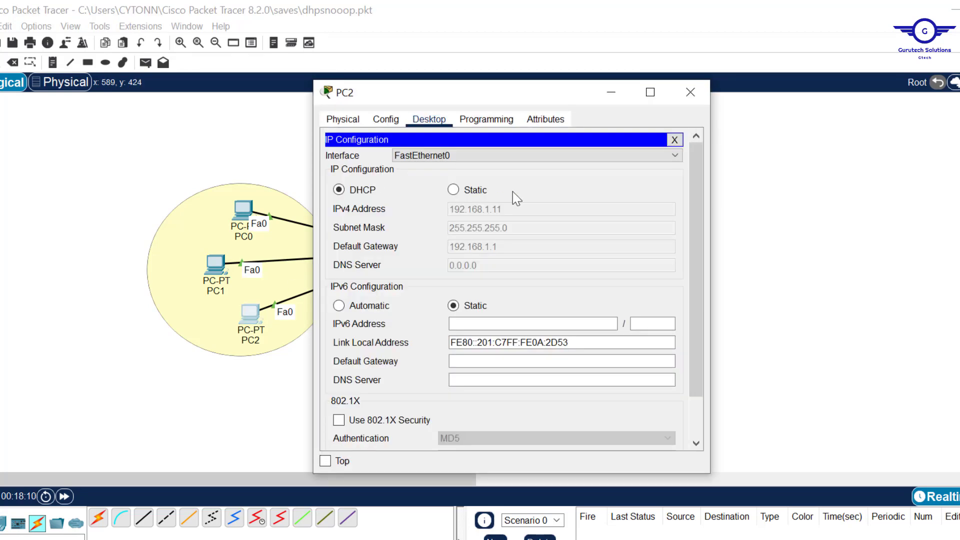
pyautogui.click(457, 190)
pyautogui.click(364, 189)
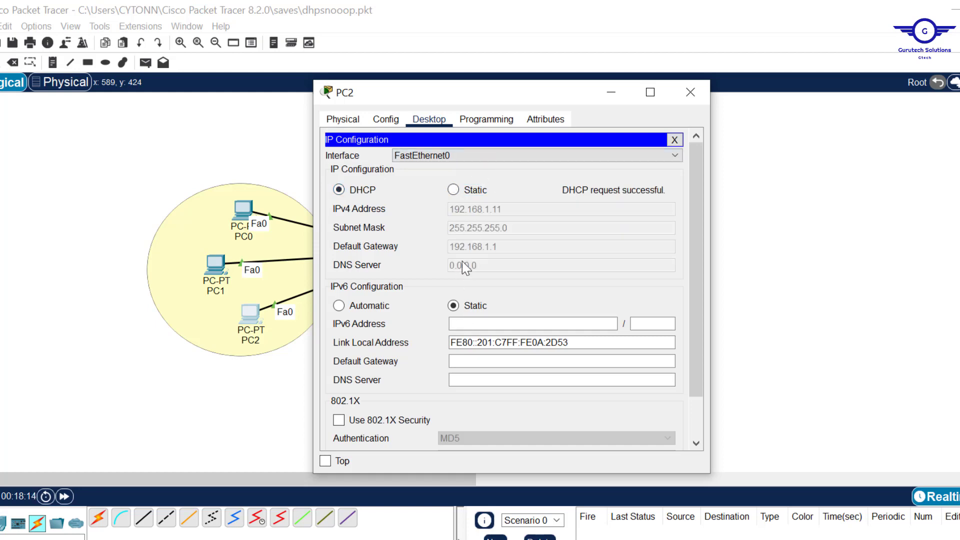
pyautogui.click(690, 92)
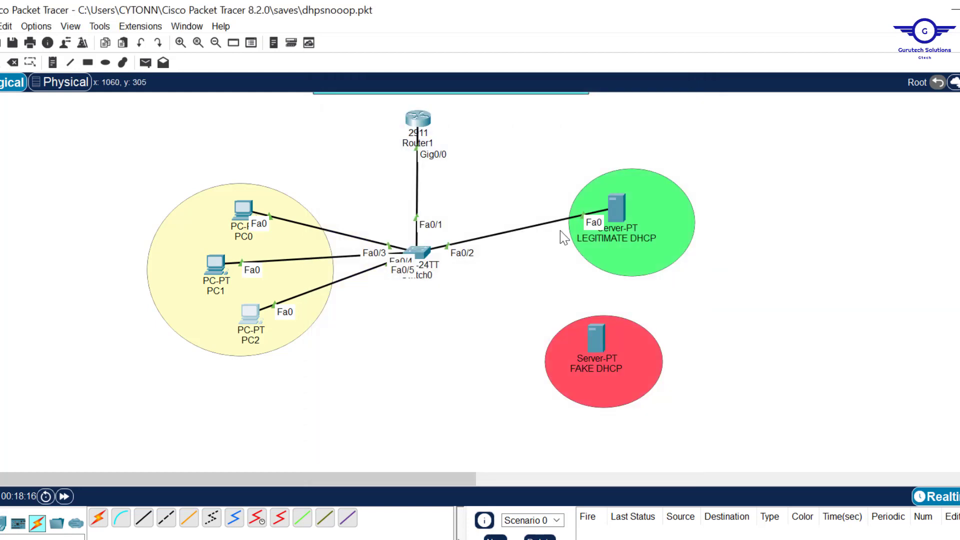
# Step: Delete the link between Switch0 and the LEGITIMATE DHCP server
pyautogui.press('Delete')
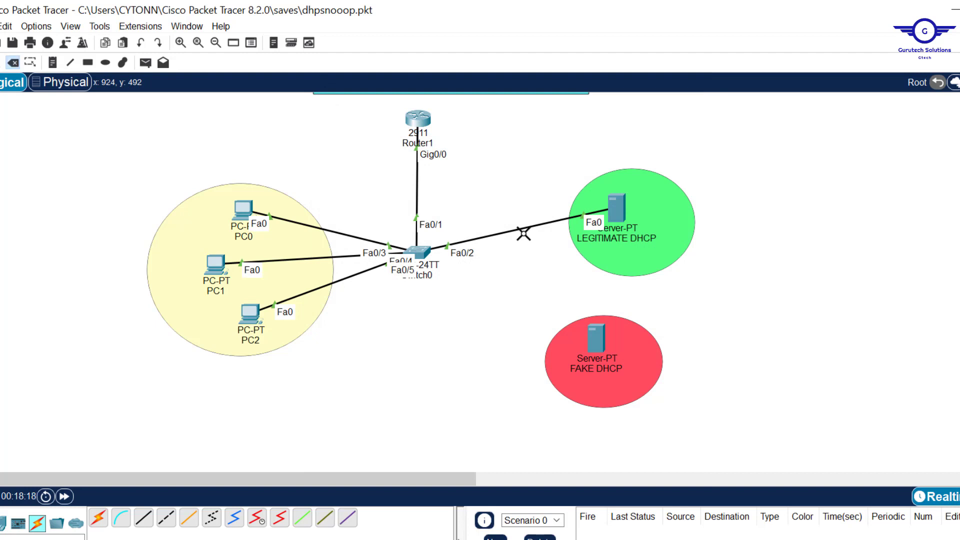
pyautogui.click(524, 230)
pyautogui.press('Escape')
pyautogui.click(99, 518)
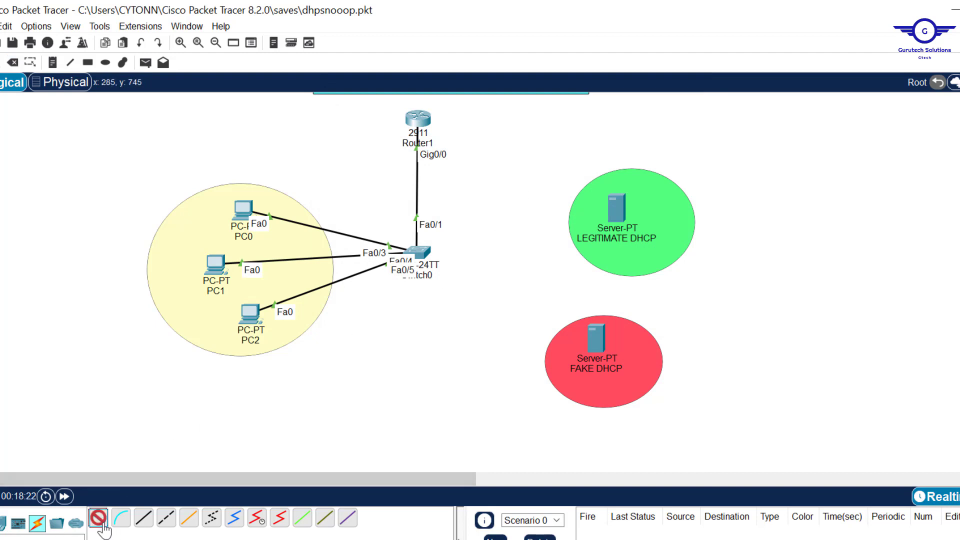
pyautogui.click(423, 254)
pyautogui.click(583, 320)
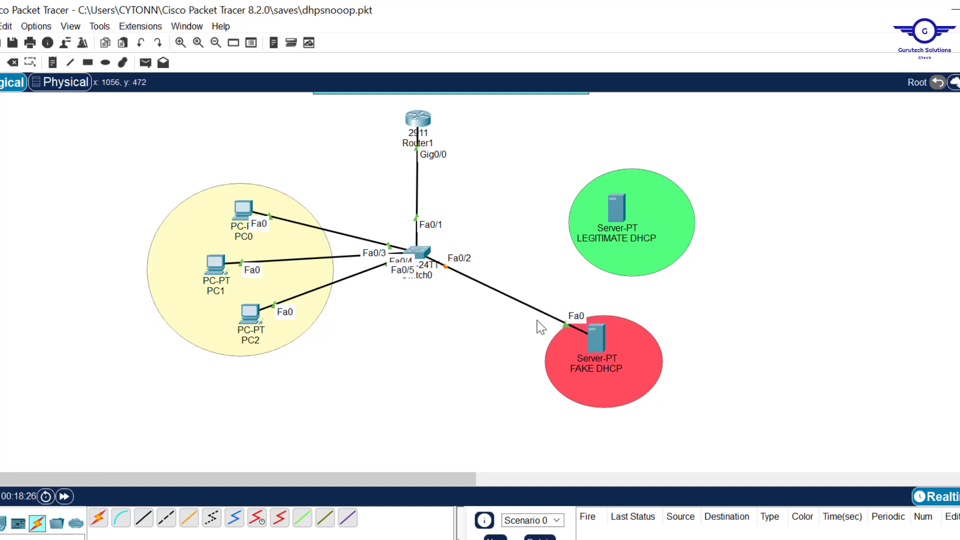
pyautogui.press('Delete')
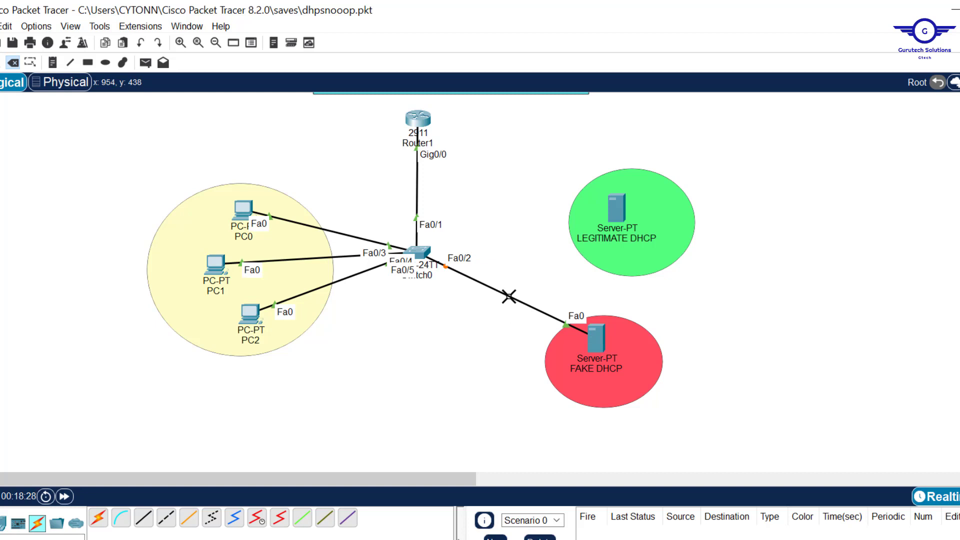
pyautogui.click(509, 297)
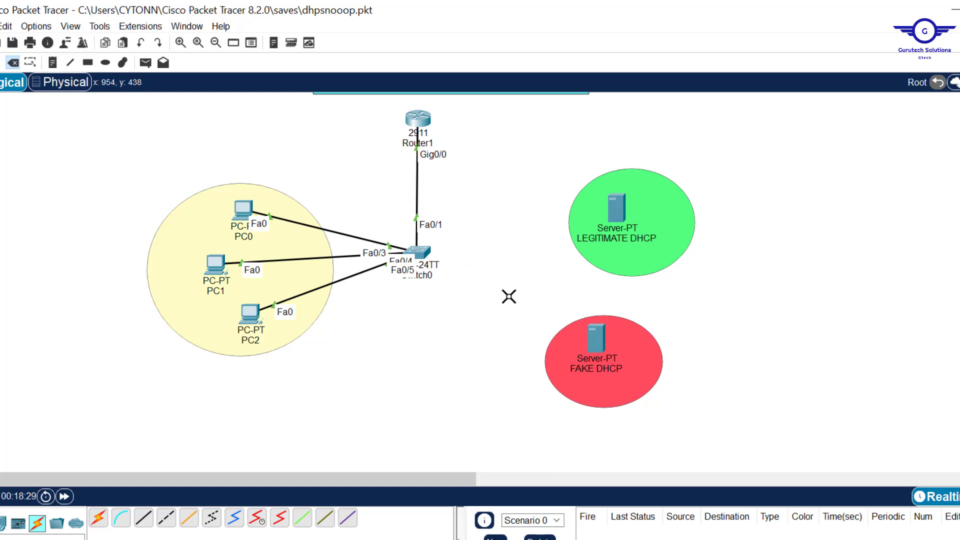
pyautogui.press('Escape')
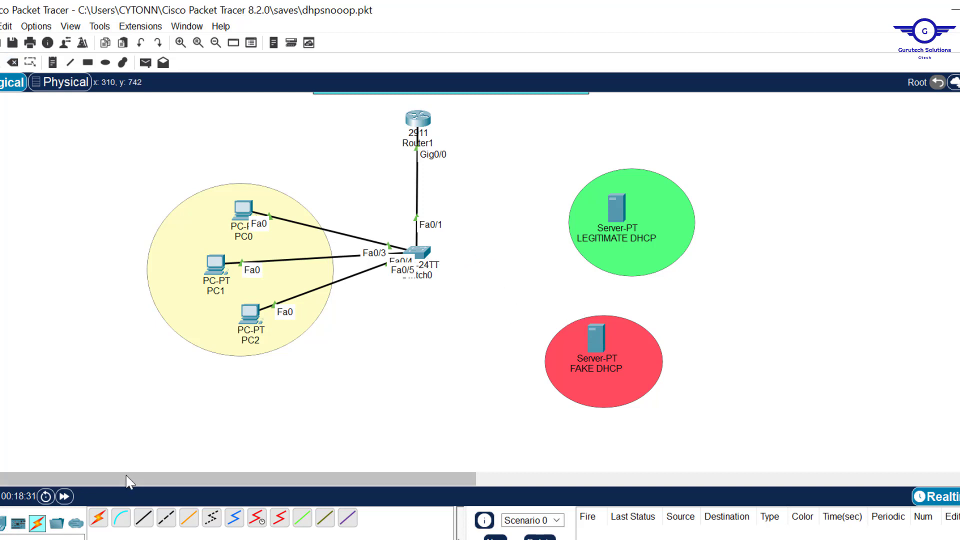
# Step: Connect Switch0's FastEthernet0/22 to the FAKE DHCP server's FastEthernet0 with a copper straight-through cable
pyautogui.click(152, 521)
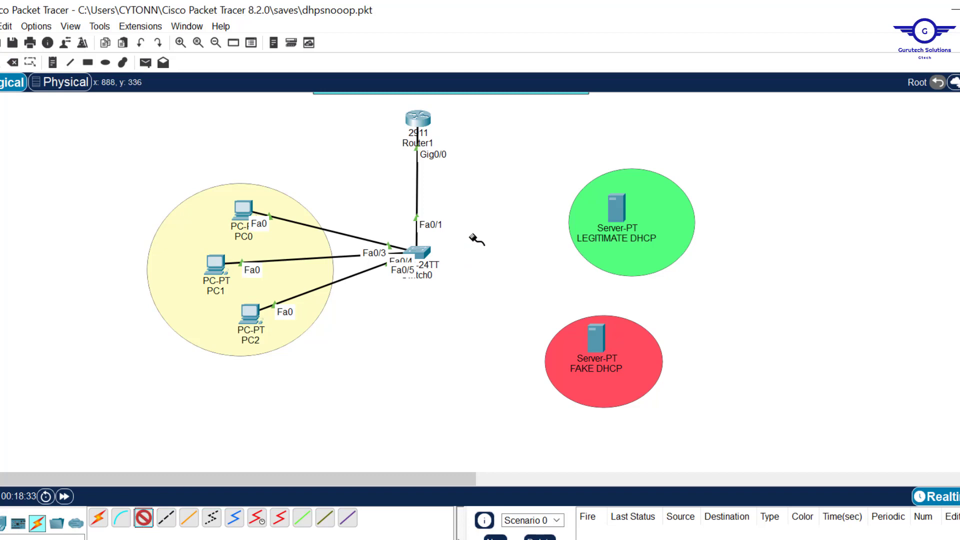
pyautogui.click(420, 252)
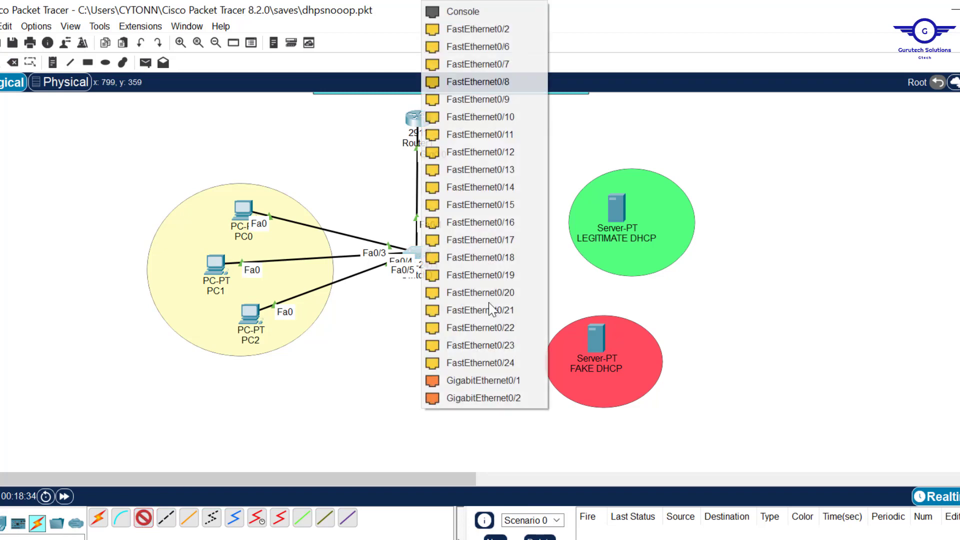
pyautogui.click(492, 328)
pyautogui.click(598, 334)
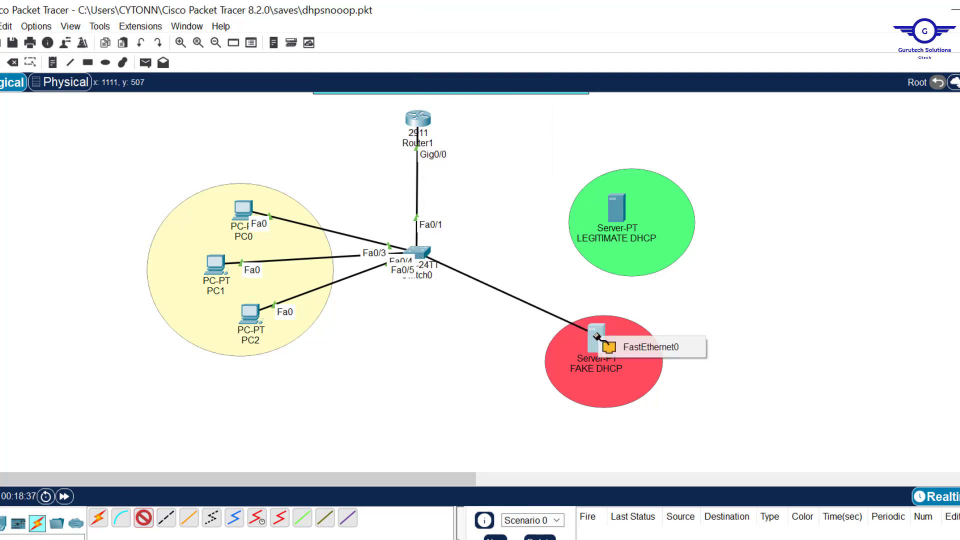
pyautogui.click(652, 343)
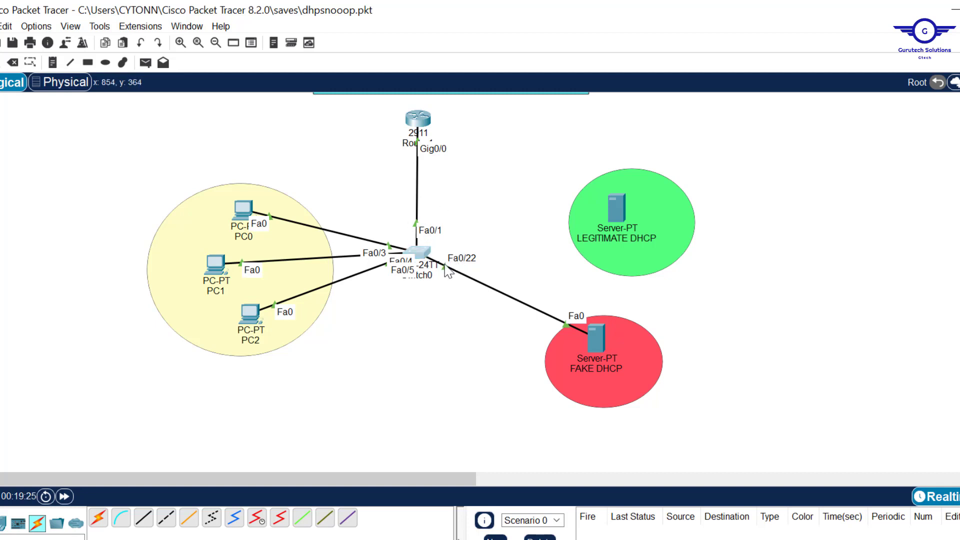
# Step: Request a new DHCP lease on PC0 by switching its IPv4 configuration to Static and back to DHCP, then close its window
pyautogui.click(243, 210)
pyautogui.click(359, 172)
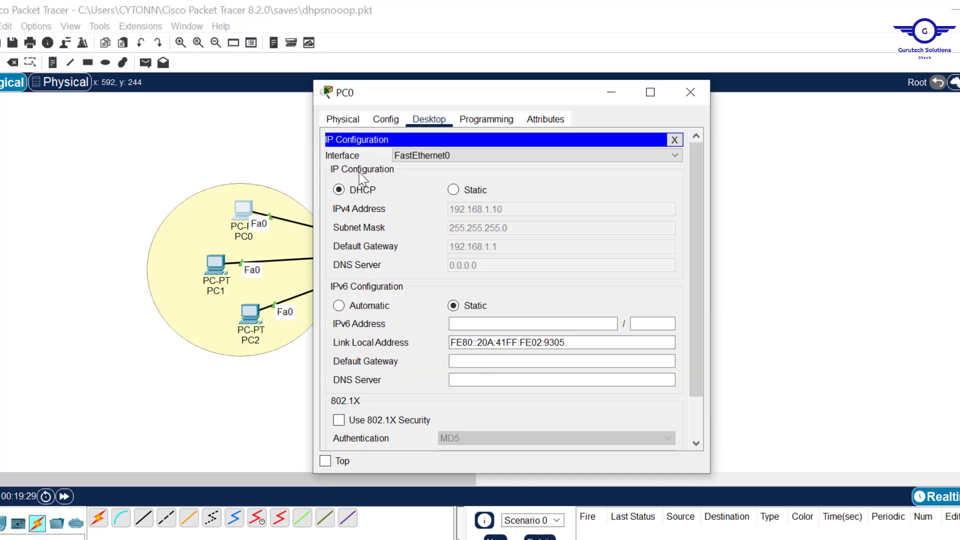
pyautogui.click(453, 190)
pyautogui.click(339, 191)
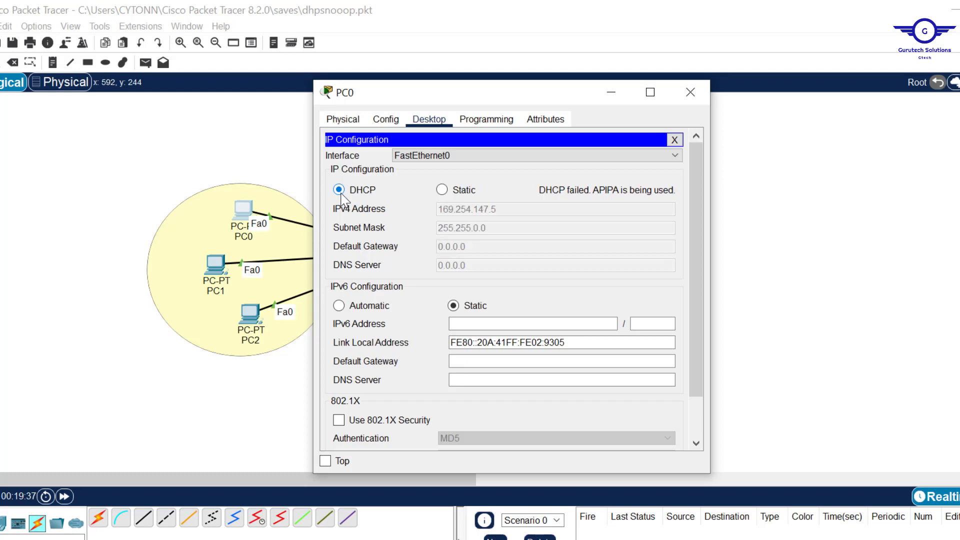
pyautogui.click(690, 92)
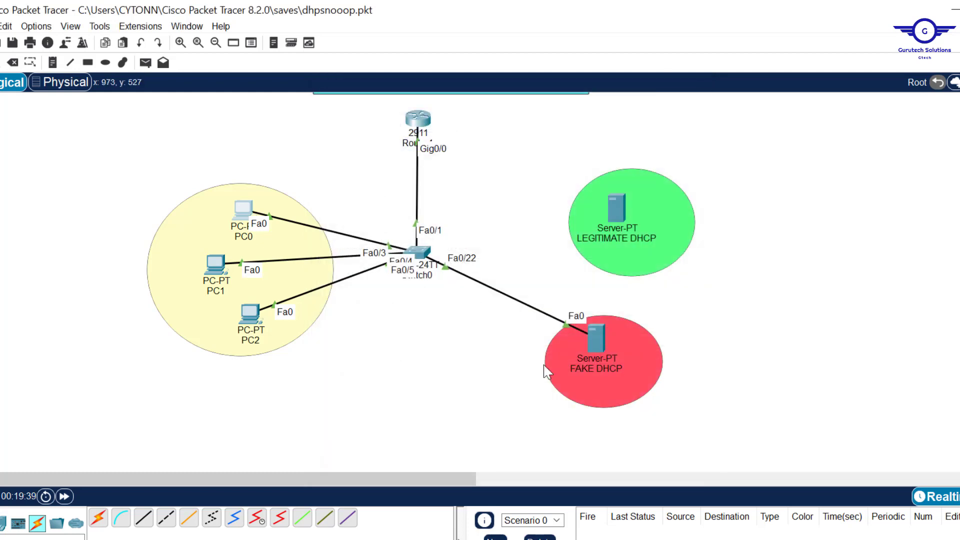
# Step: Renew PC2's DHCP request by setting its IPv4 configuration to Static and back to DHCP, and close the PC2 window
pyautogui.click(245, 317)
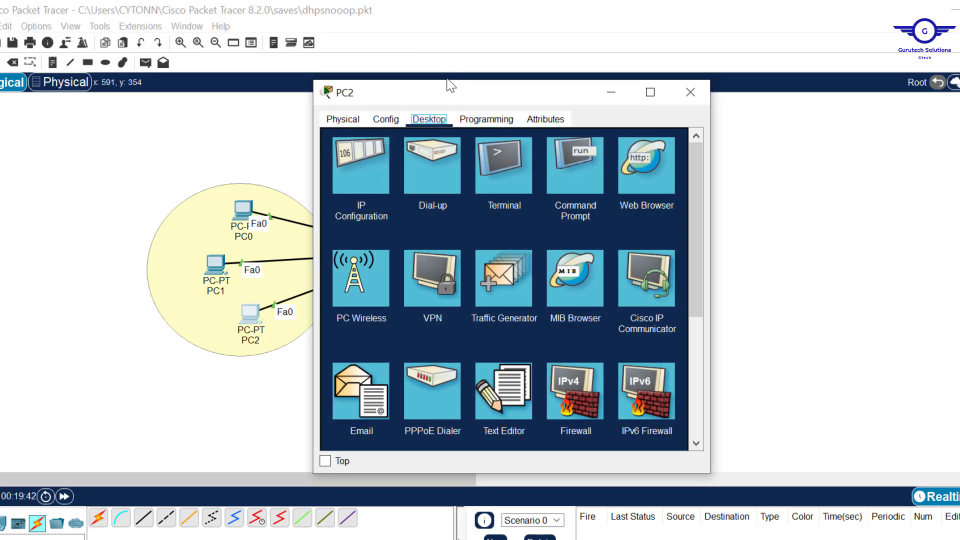
pyautogui.click(378, 167)
pyautogui.click(454, 190)
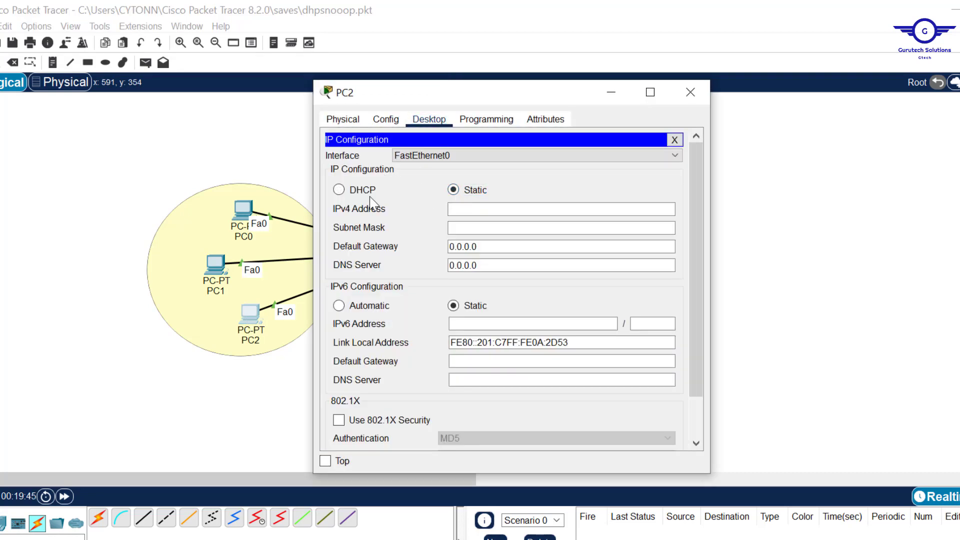
pyautogui.click(339, 188)
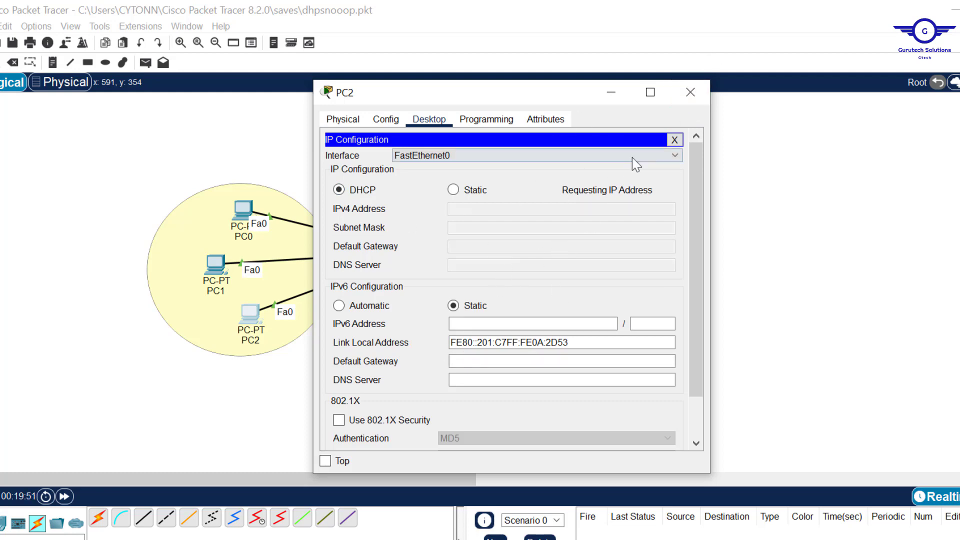
pyautogui.click(691, 92)
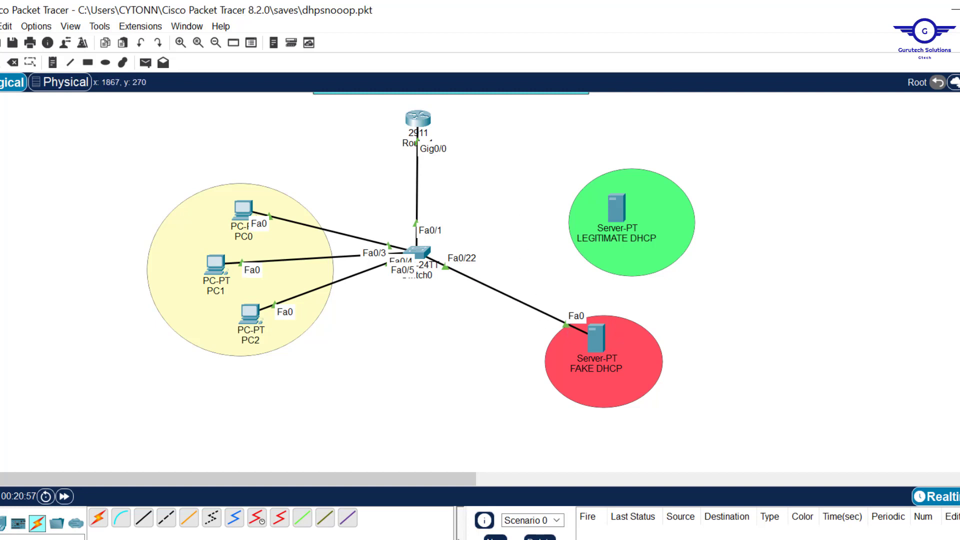
# Step: Switch to the Google Sheets topic list in the browser and fill the DHCP Snooping cell with yellow
pyautogui.hotkey('alt', 'Tab')
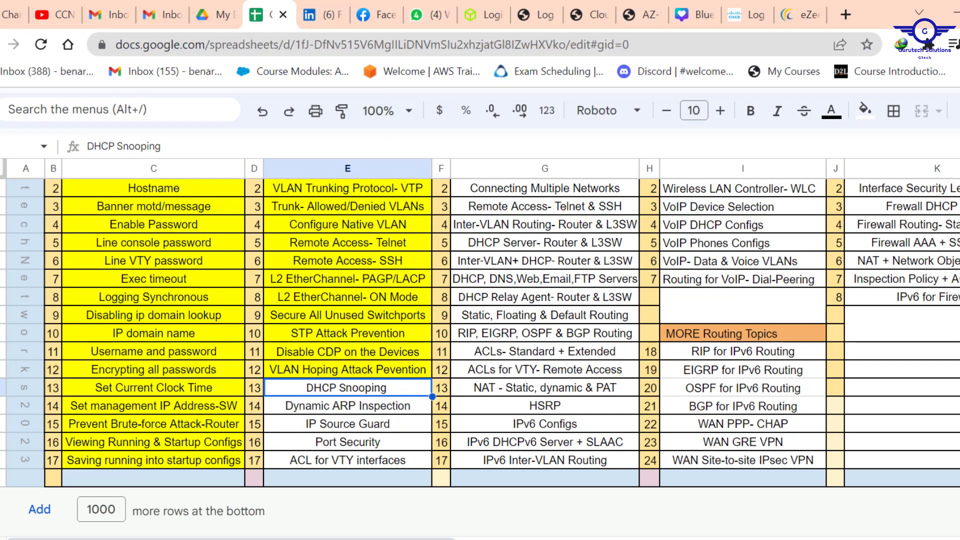
pyautogui.click(864, 110)
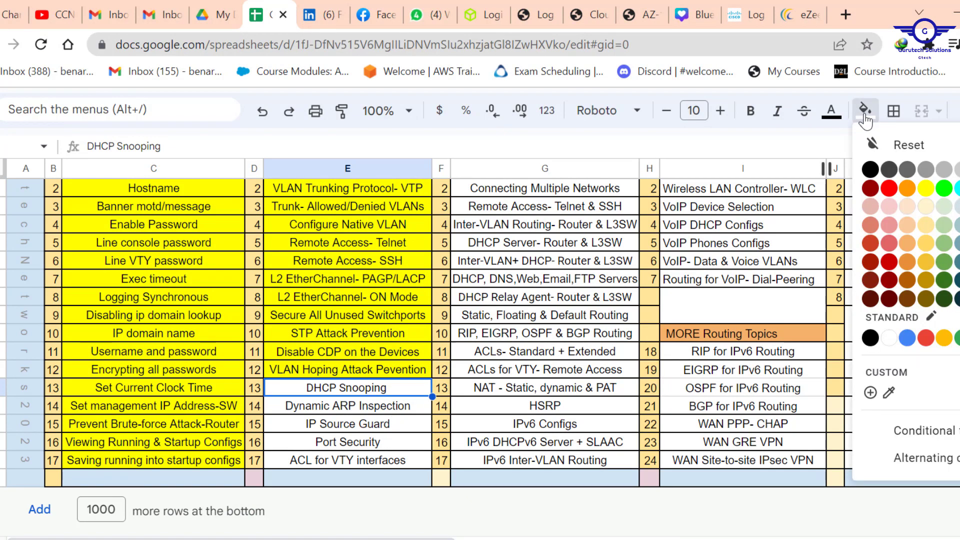
pyautogui.click(926, 193)
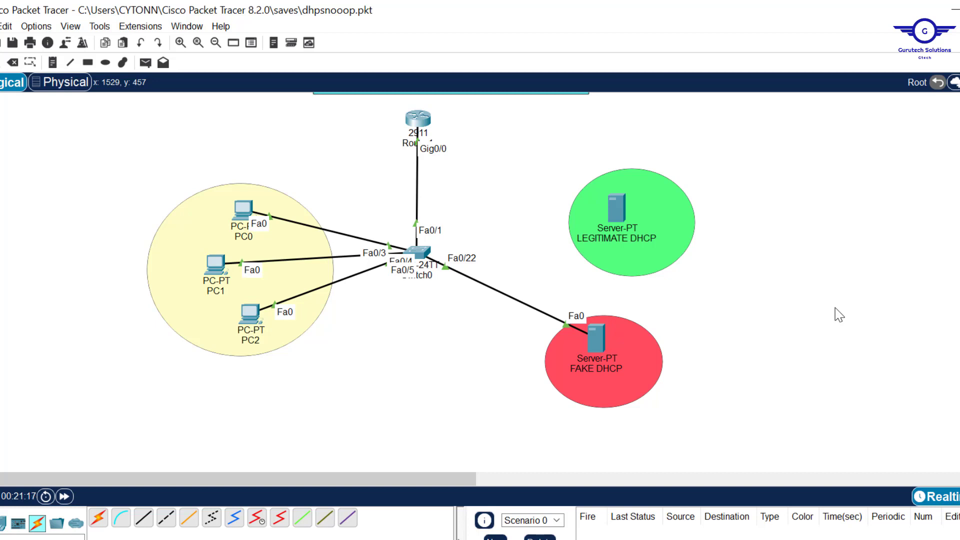
pyautogui.press('F10')
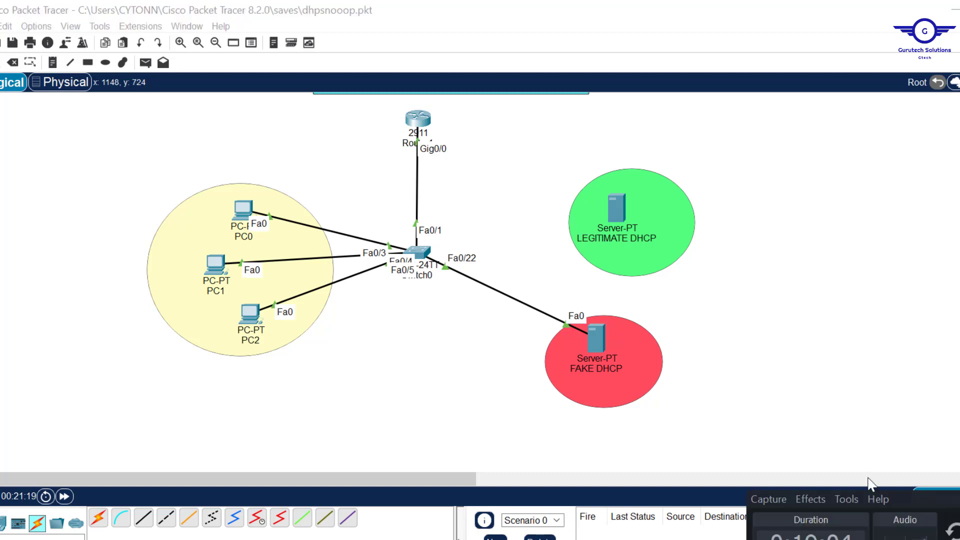